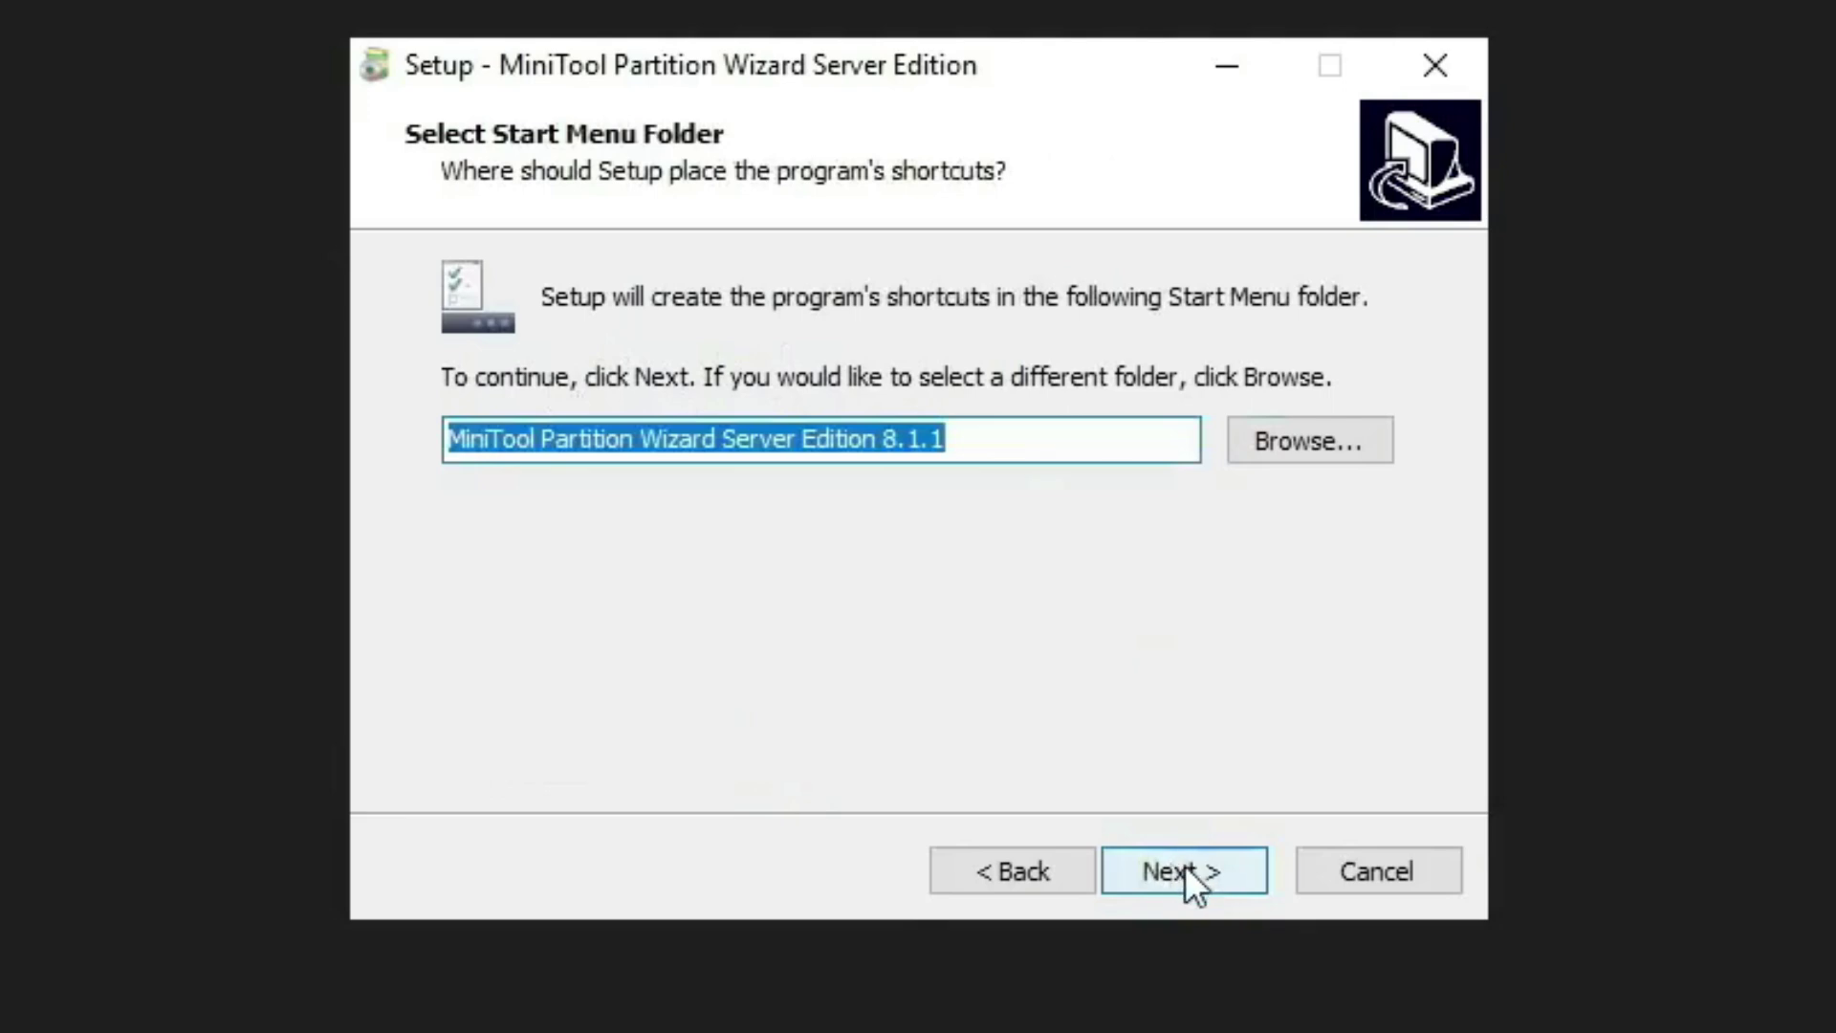
- Install MiniTool Partition Wizard Server Edition 8.1.1 with the default Start Menu folder and a desktop icon
{"action": "left_click", "coordinate": [1185, 868]}
{"action": "left_click", "coordinate": [1185, 869]}
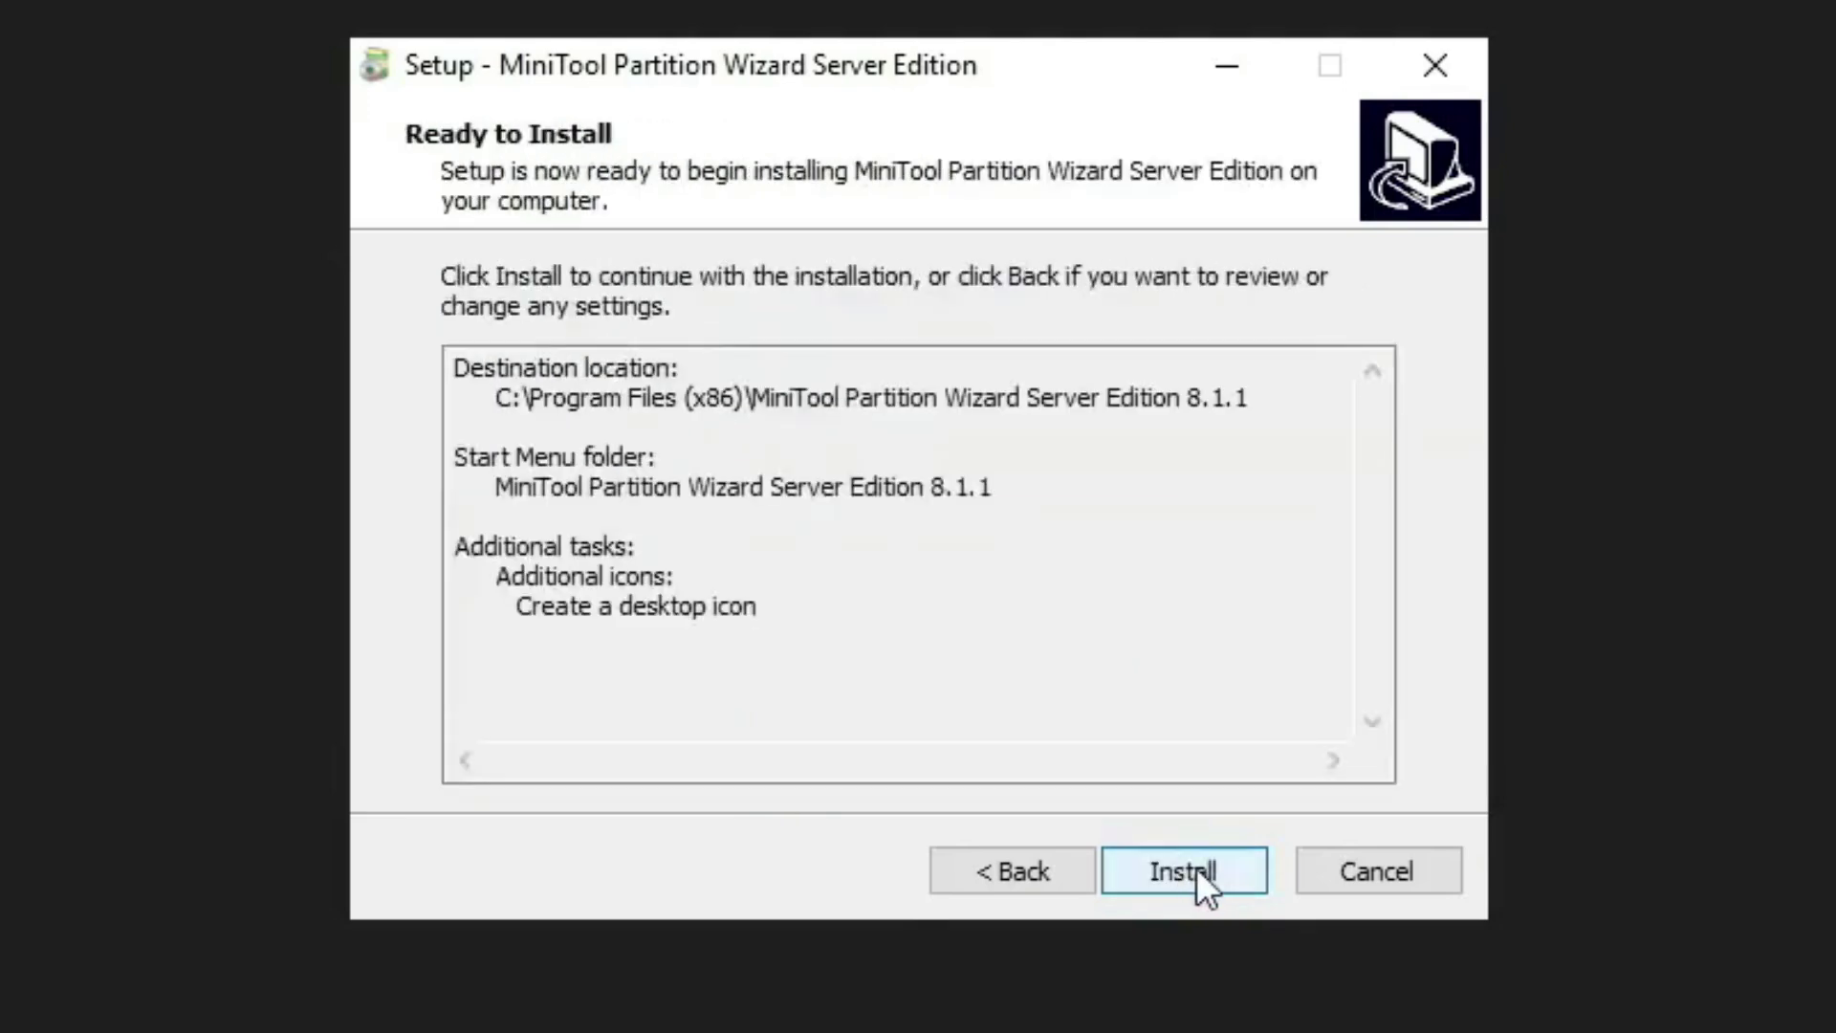
{"action": "left_click", "coordinate": [1185, 870]}
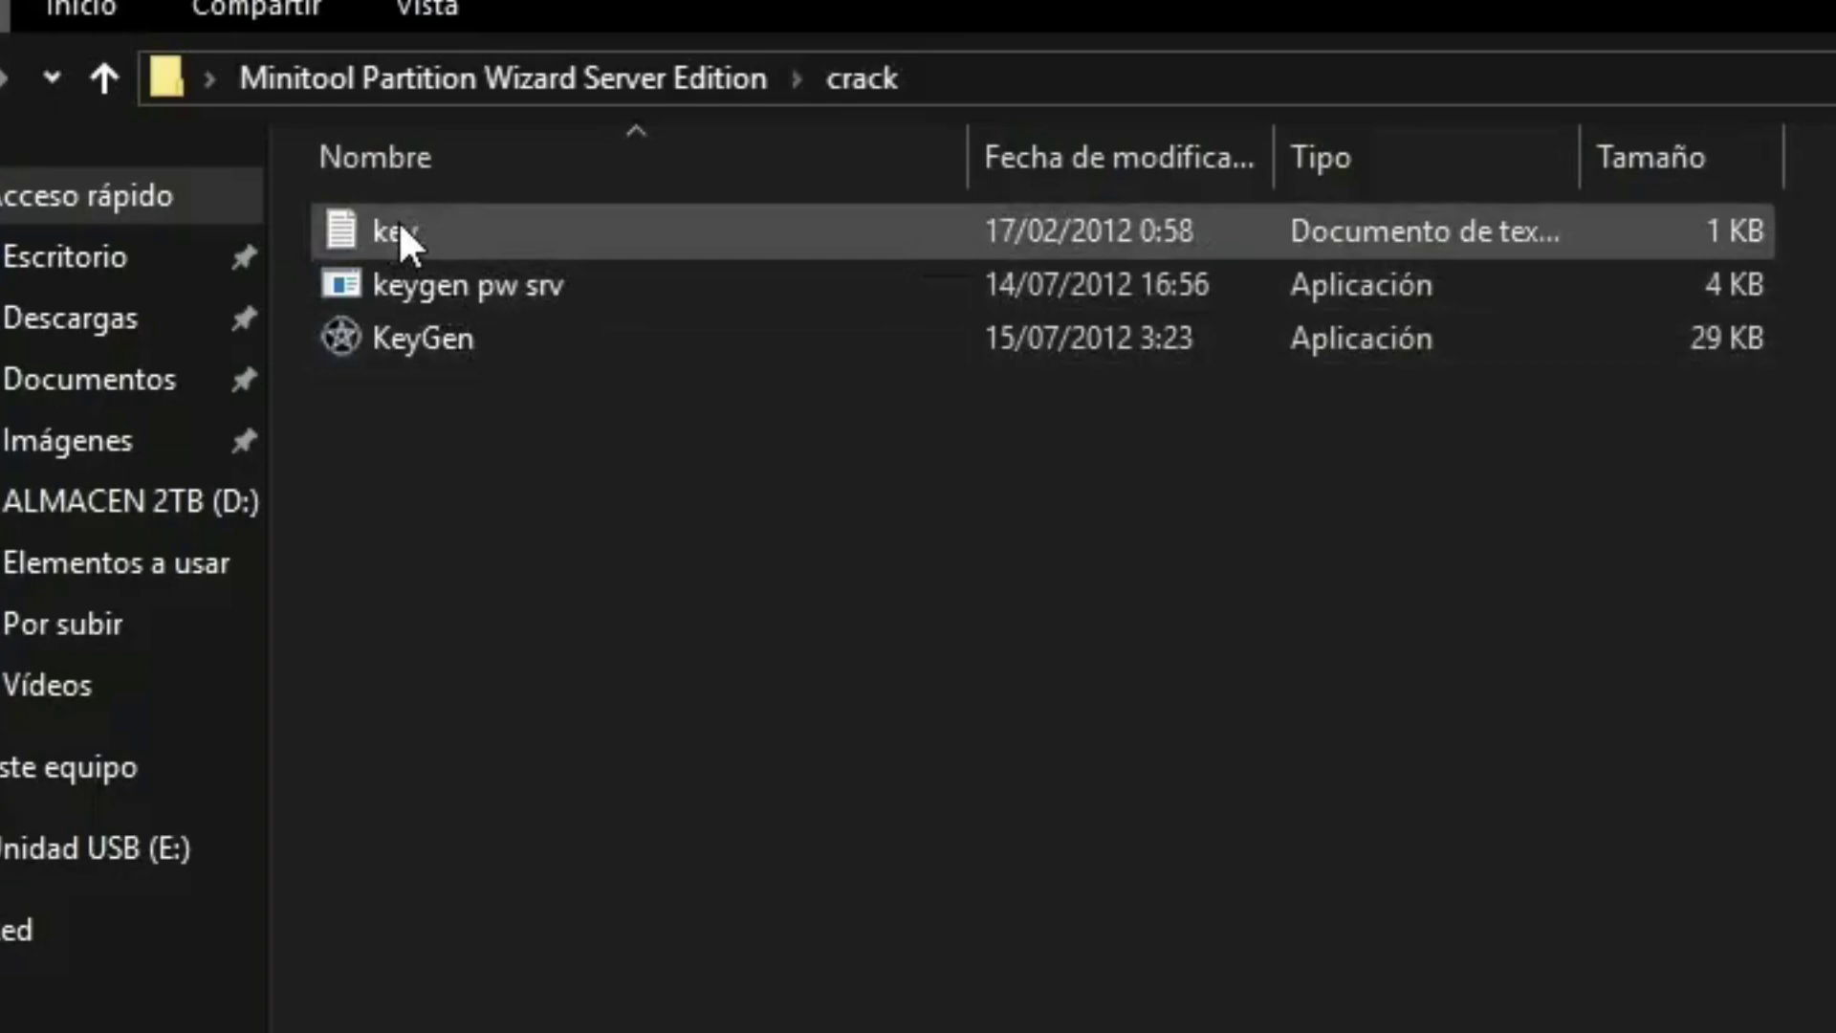
- Copy the whole license key from the key text file in the crack folder and close the file
{"action": "double_click", "coordinate": [398, 222]}
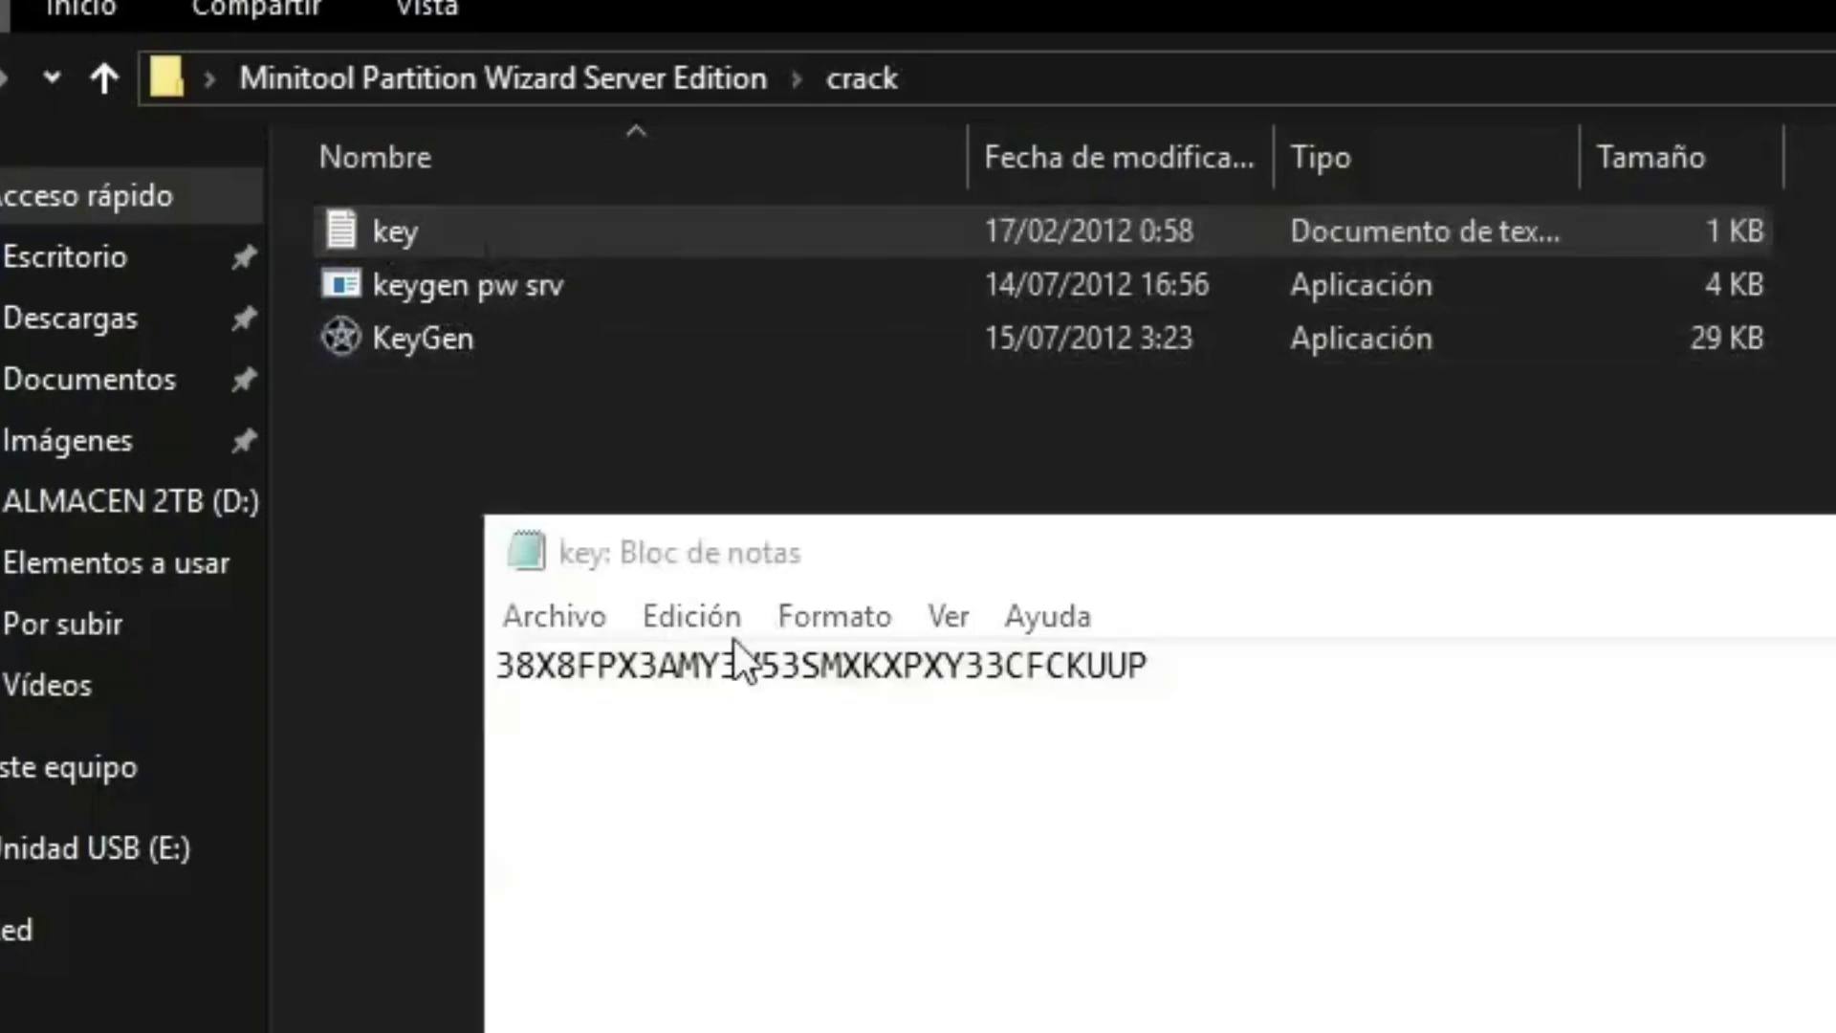
{"action": "double_click", "coordinate": [1182, 663]}
{"action": "key", "text": "ctrl+c"}
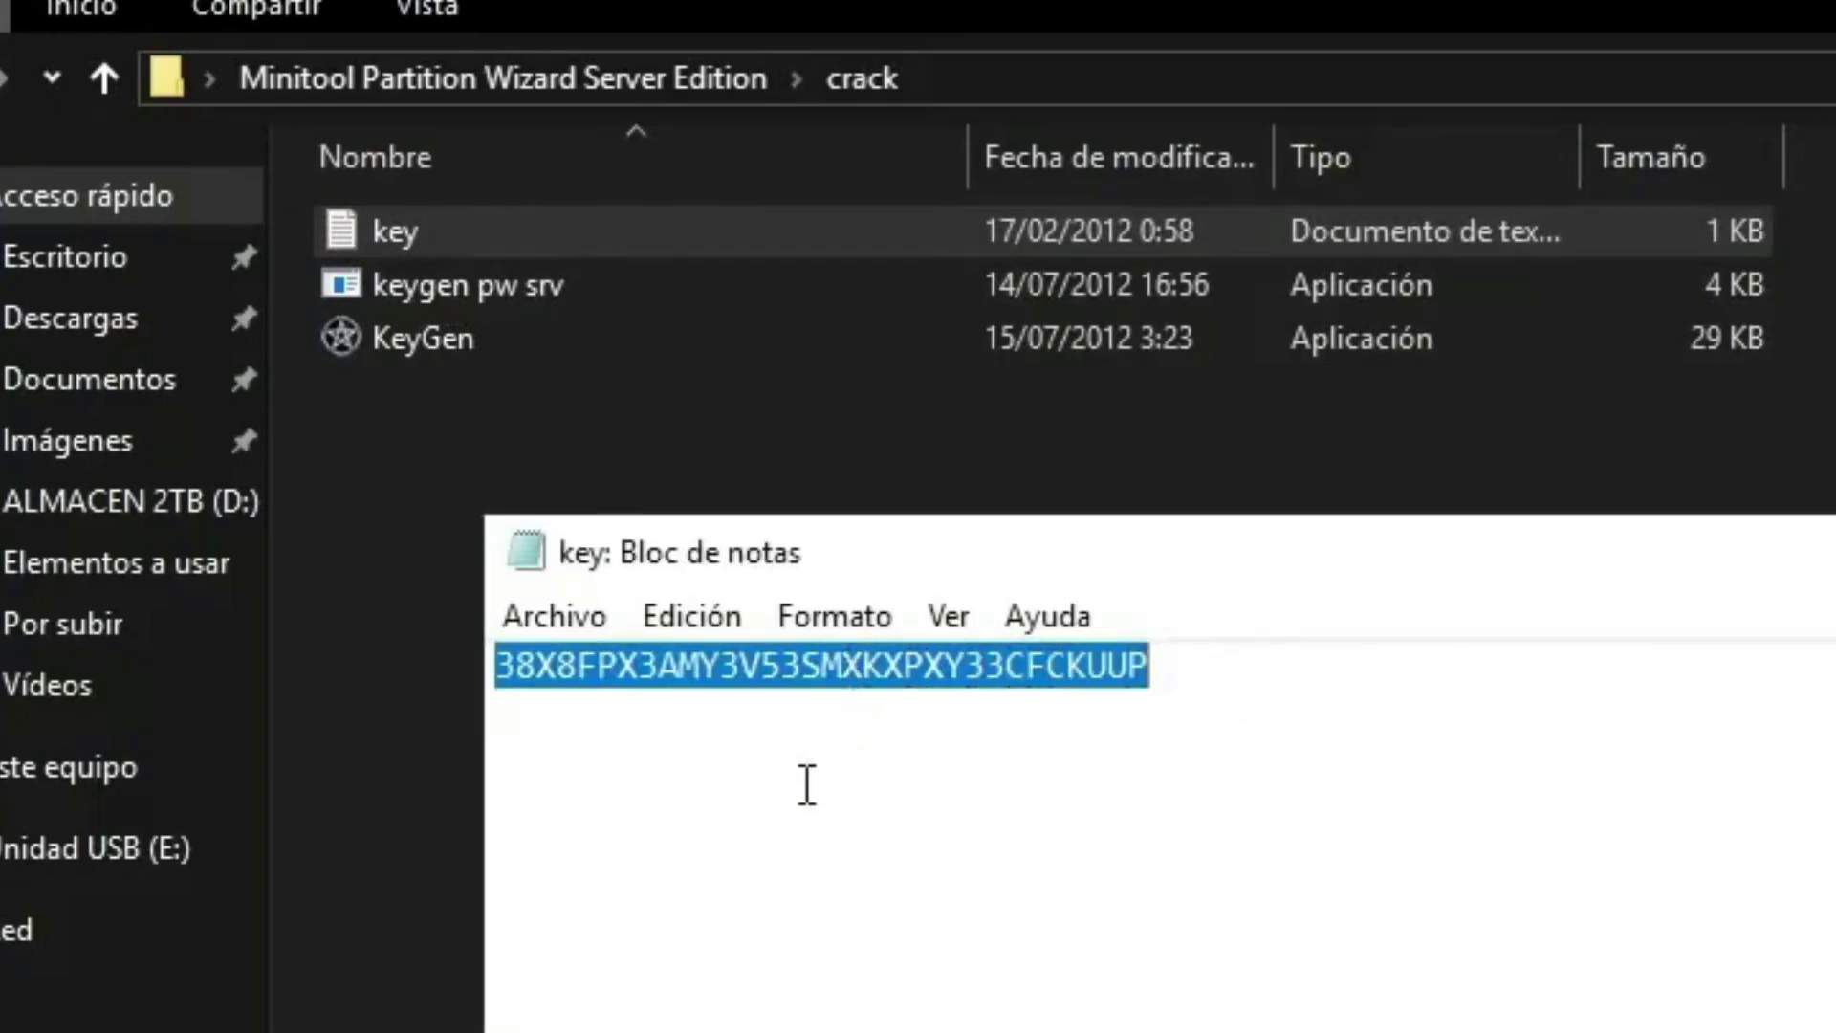
{"action": "left_click", "coordinate": [693, 617]}
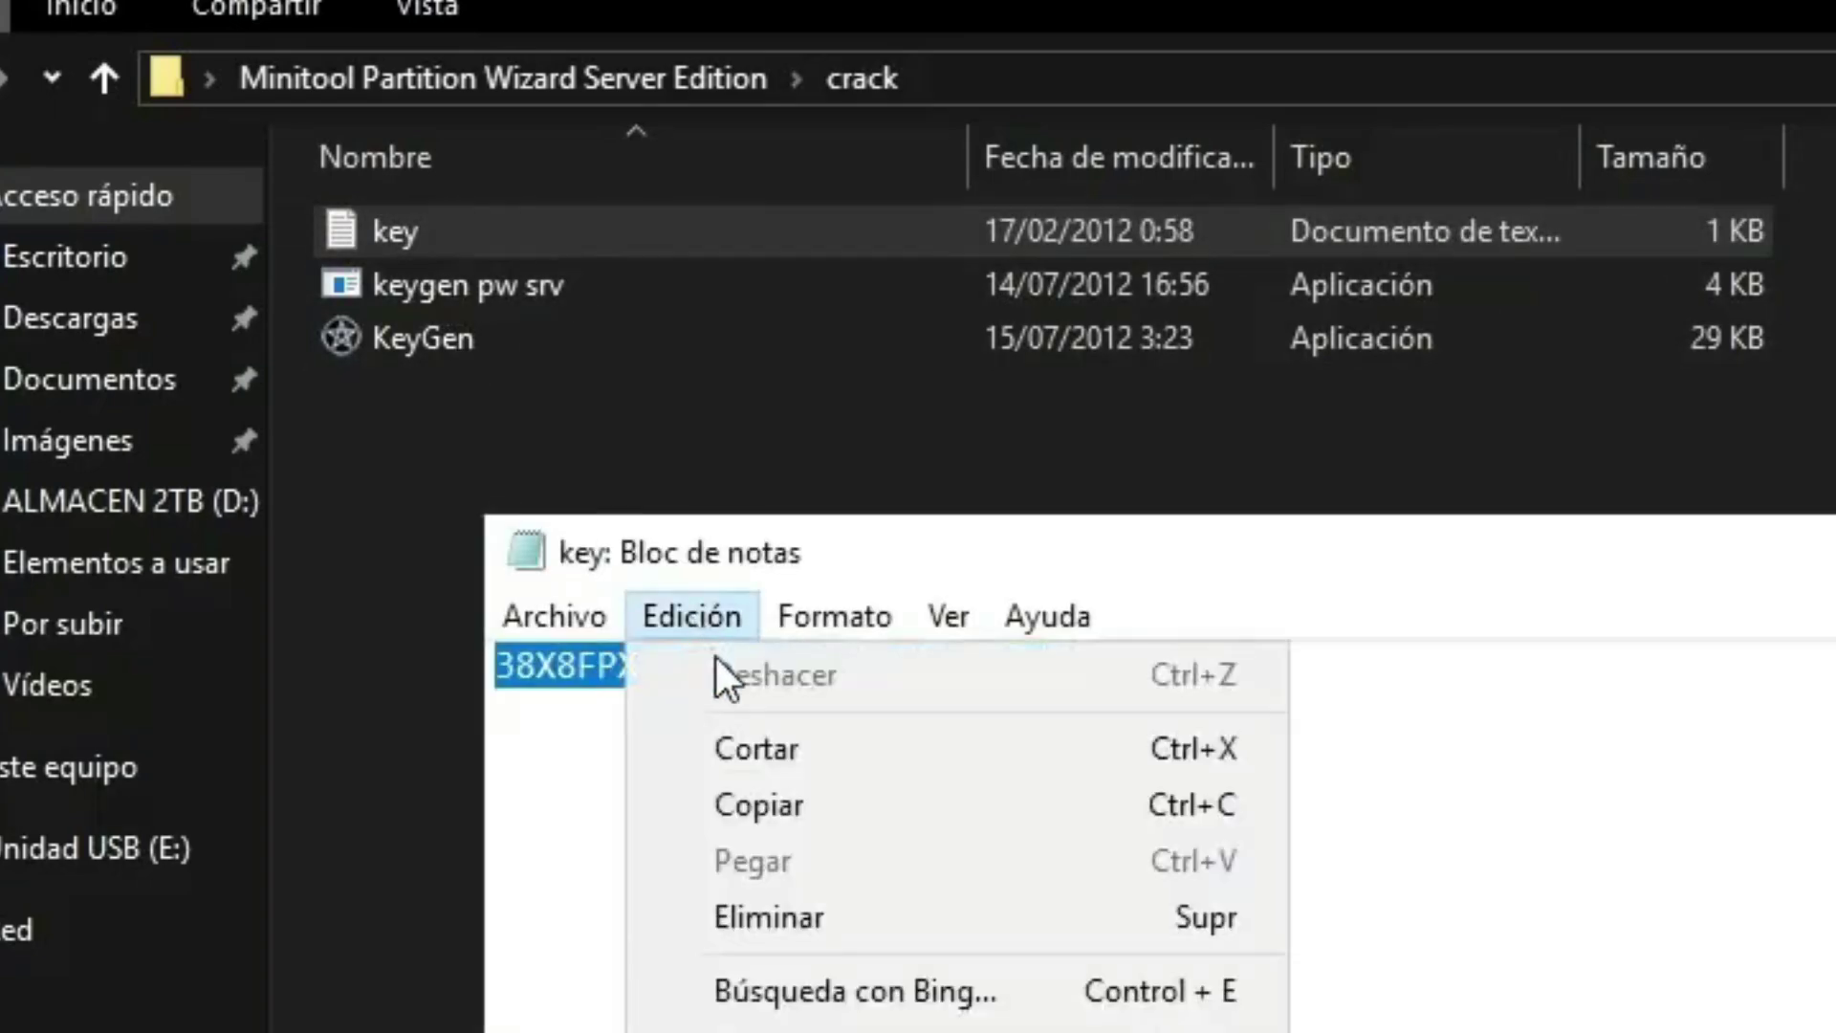
{"action": "left_click", "coordinate": [785, 805]}
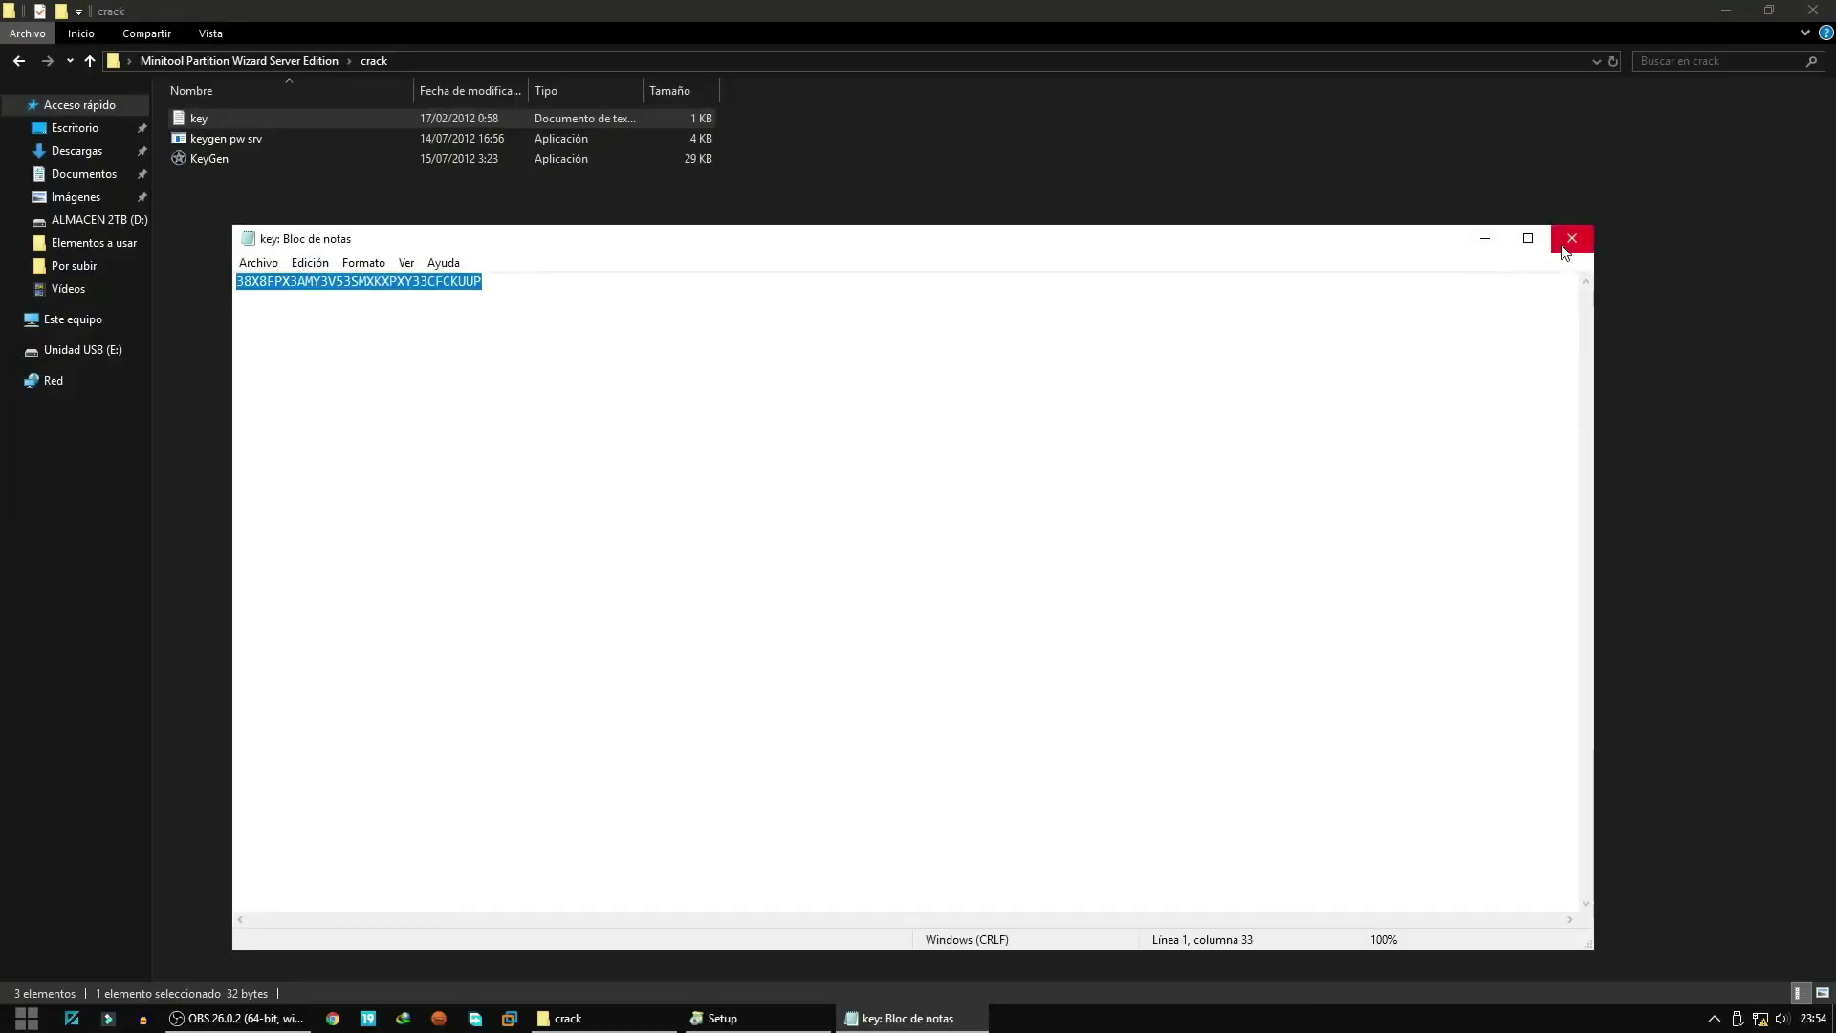
{"action": "left_click", "coordinate": [1571, 244]}
- Finish the setup with launching enabled and register MiniTool Partition Wizard by pasting the license key into the license code field
{"action": "left_click", "coordinate": [770, 1015]}
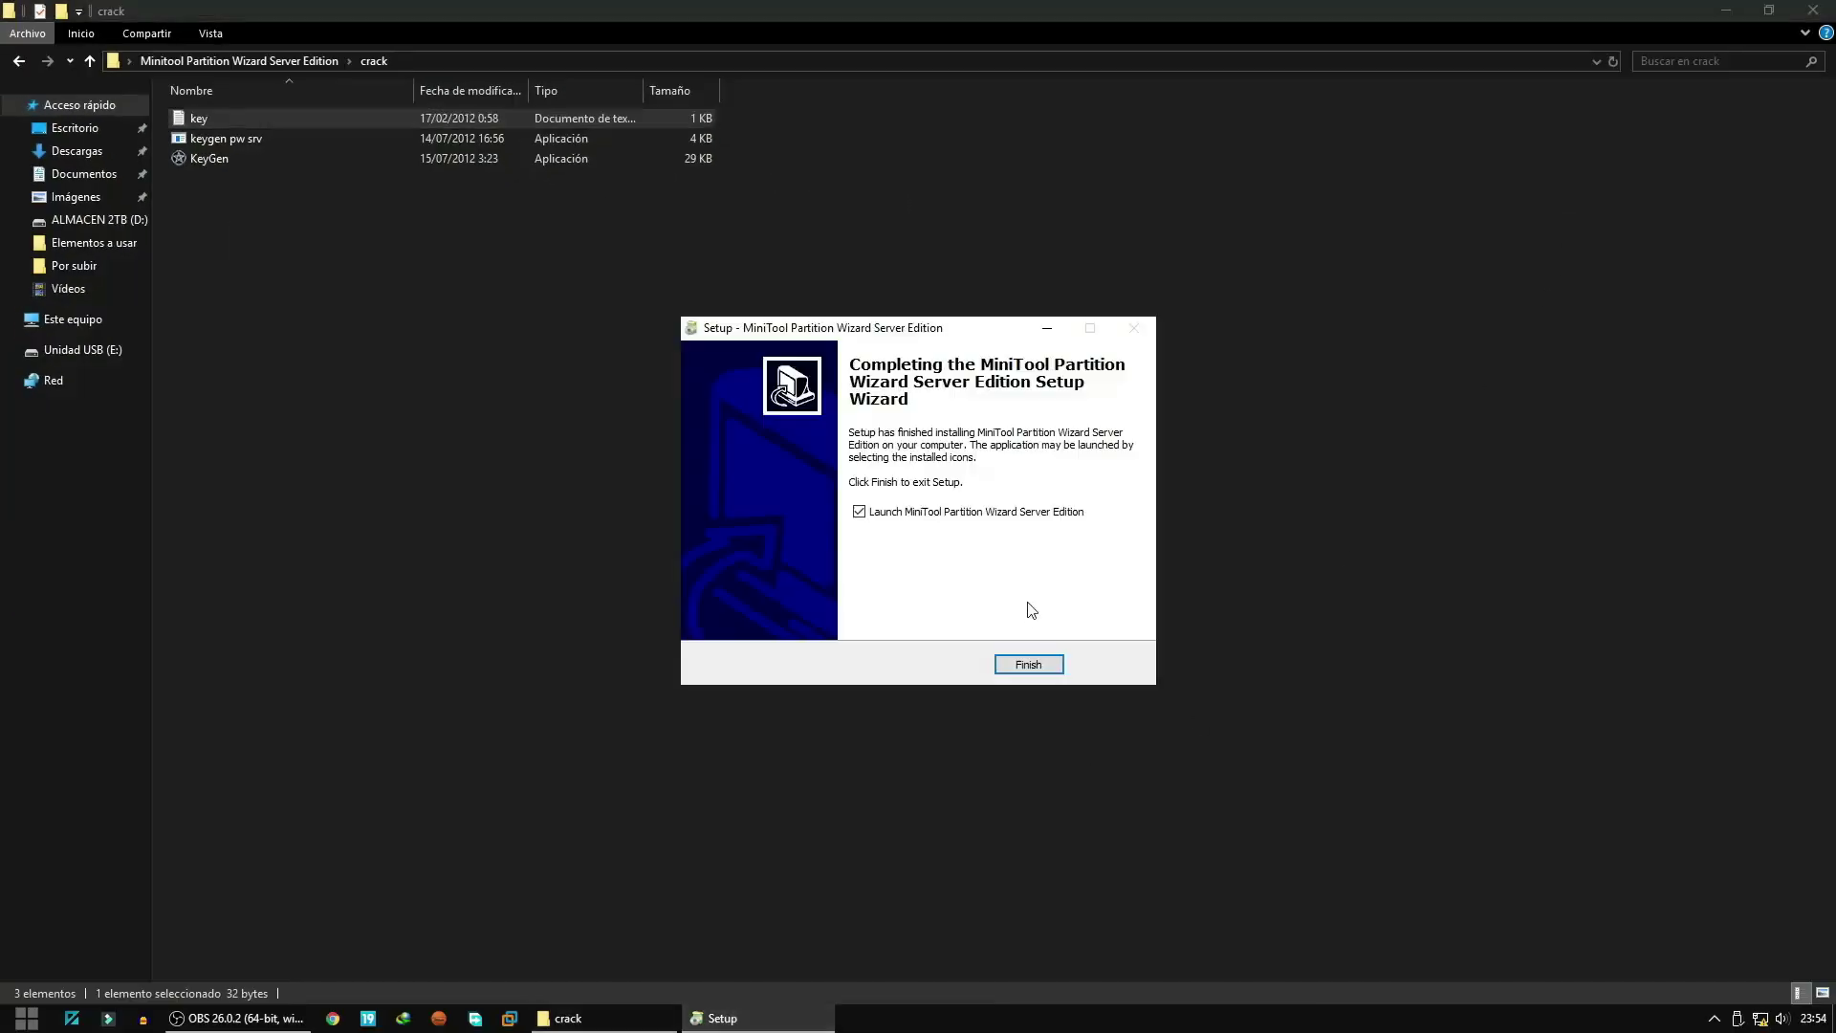
{"action": "left_click", "coordinate": [1027, 664]}
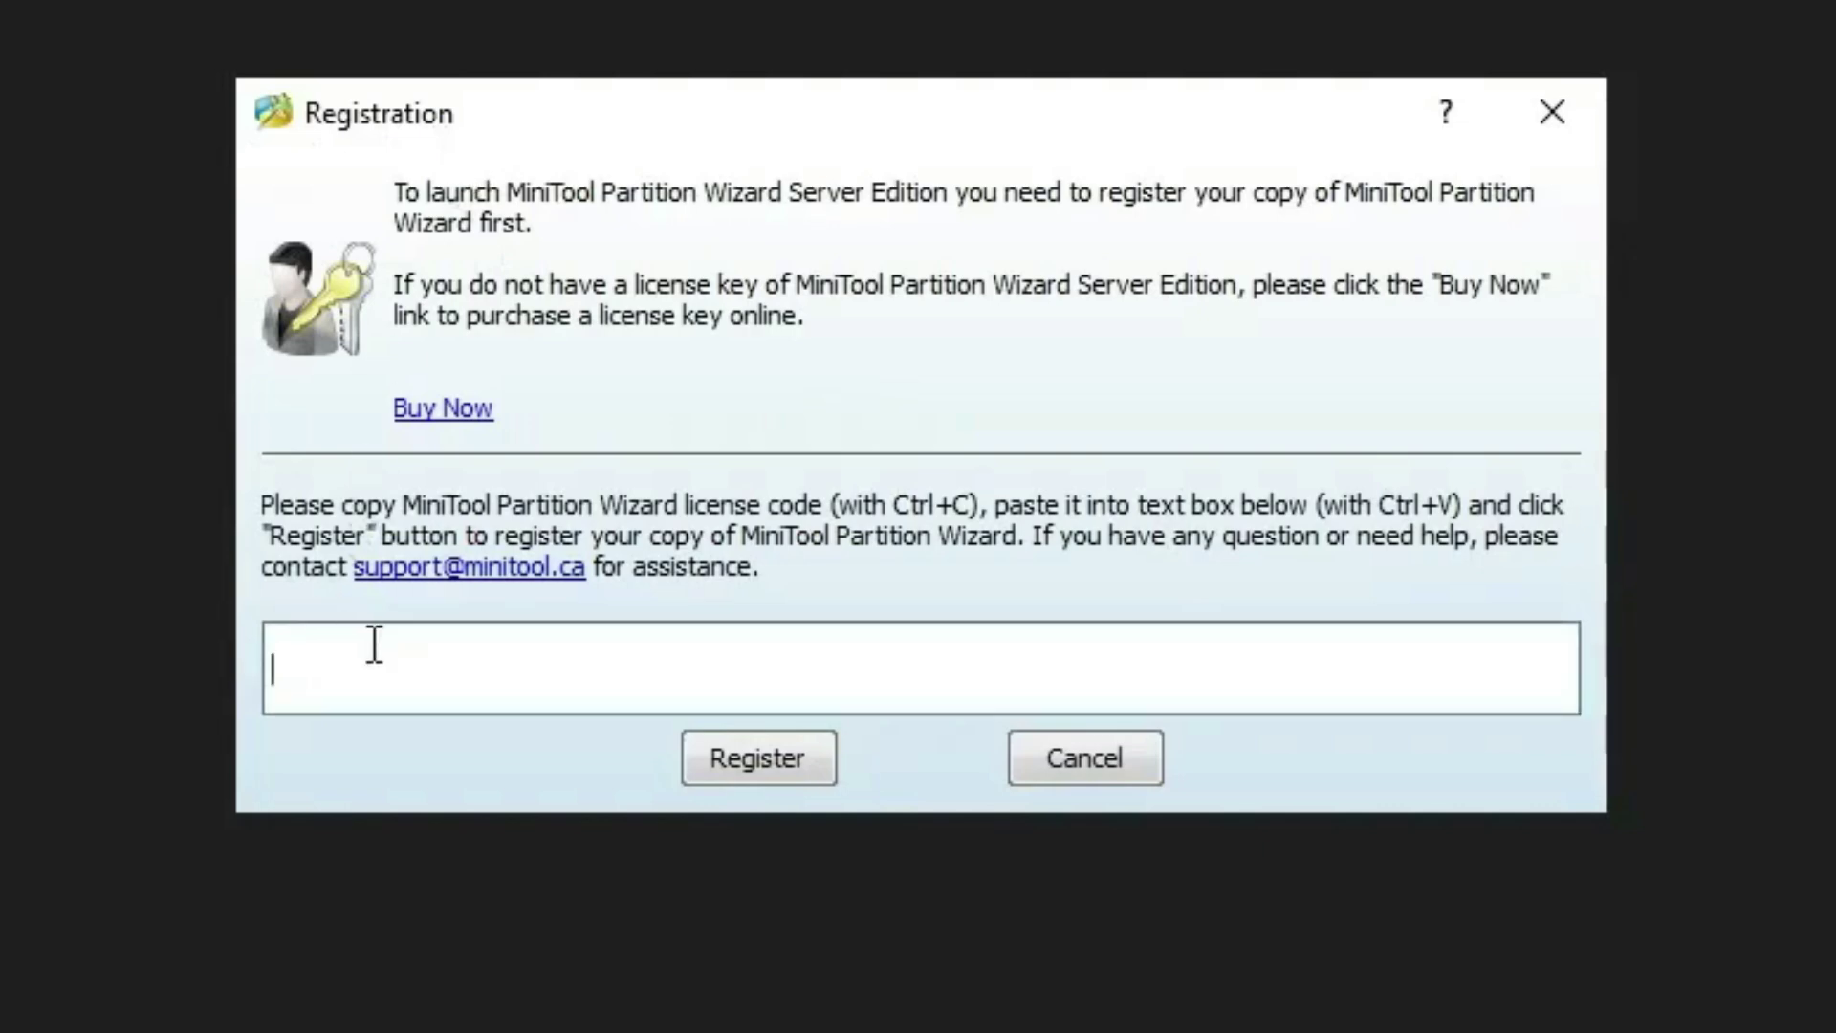
{"action": "right_click", "coordinate": [348, 656]}
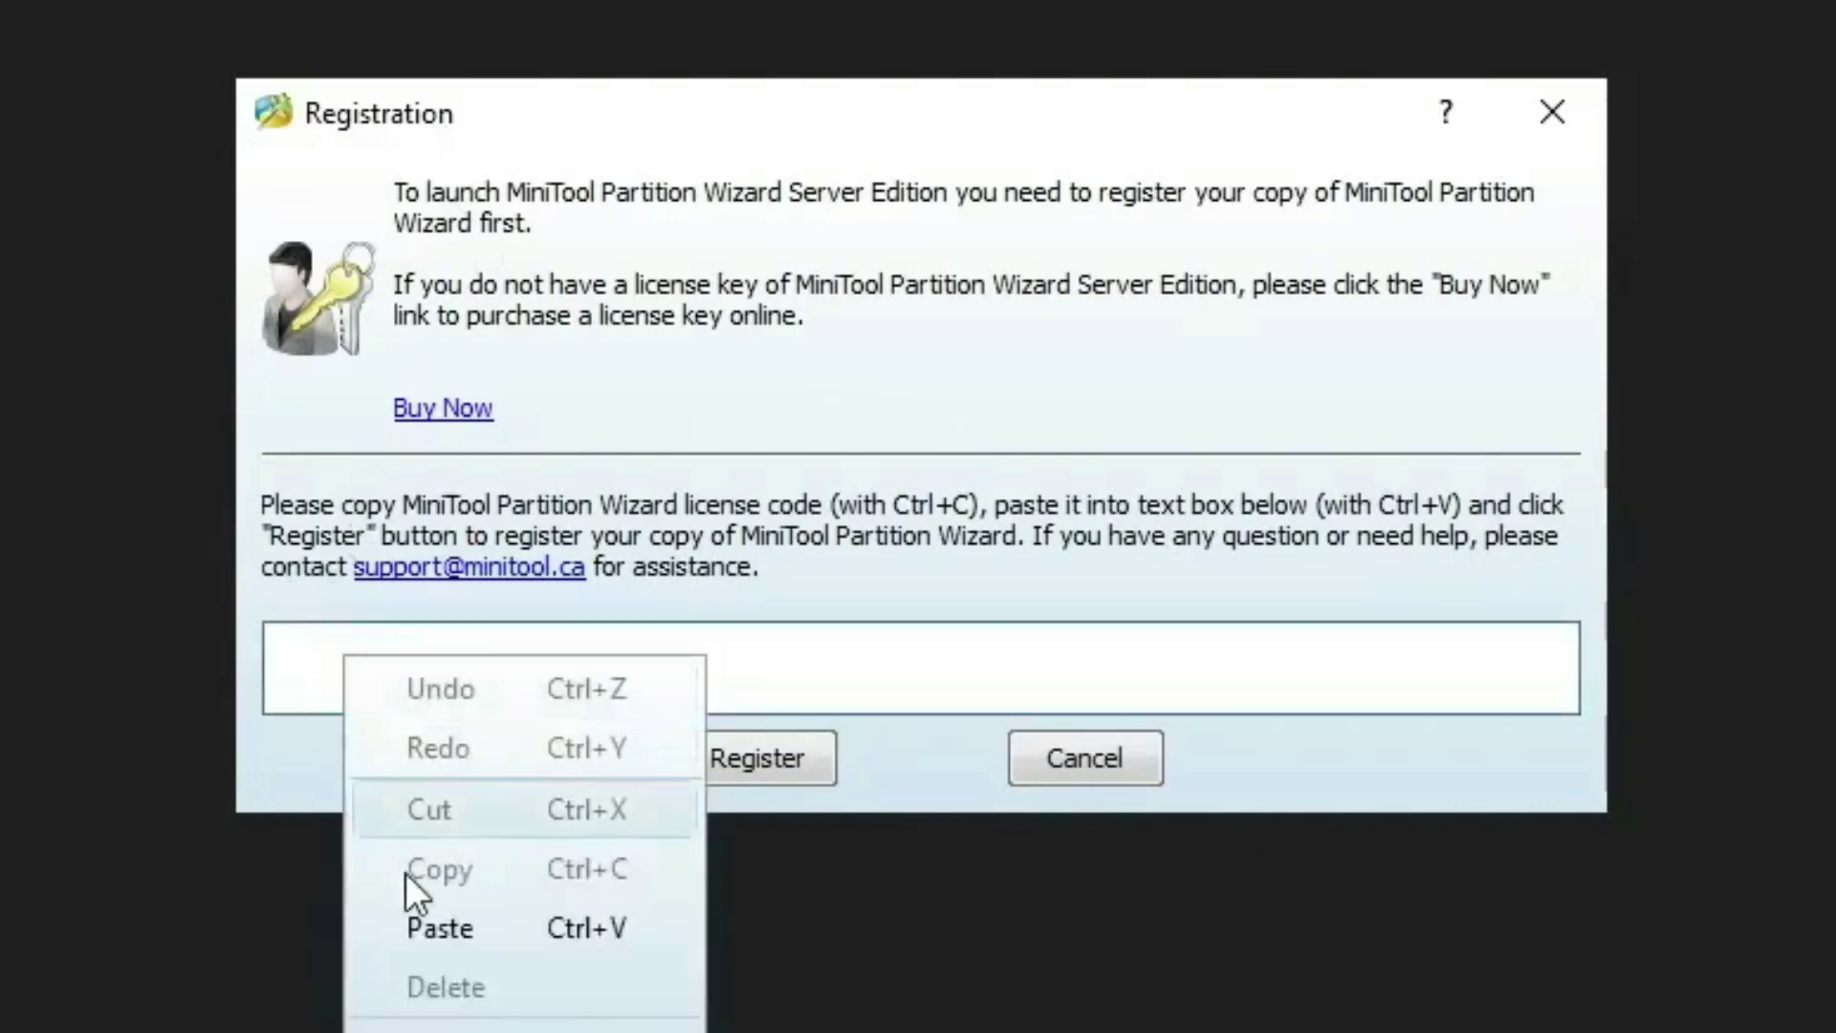
{"action": "left_click", "coordinate": [472, 927]}
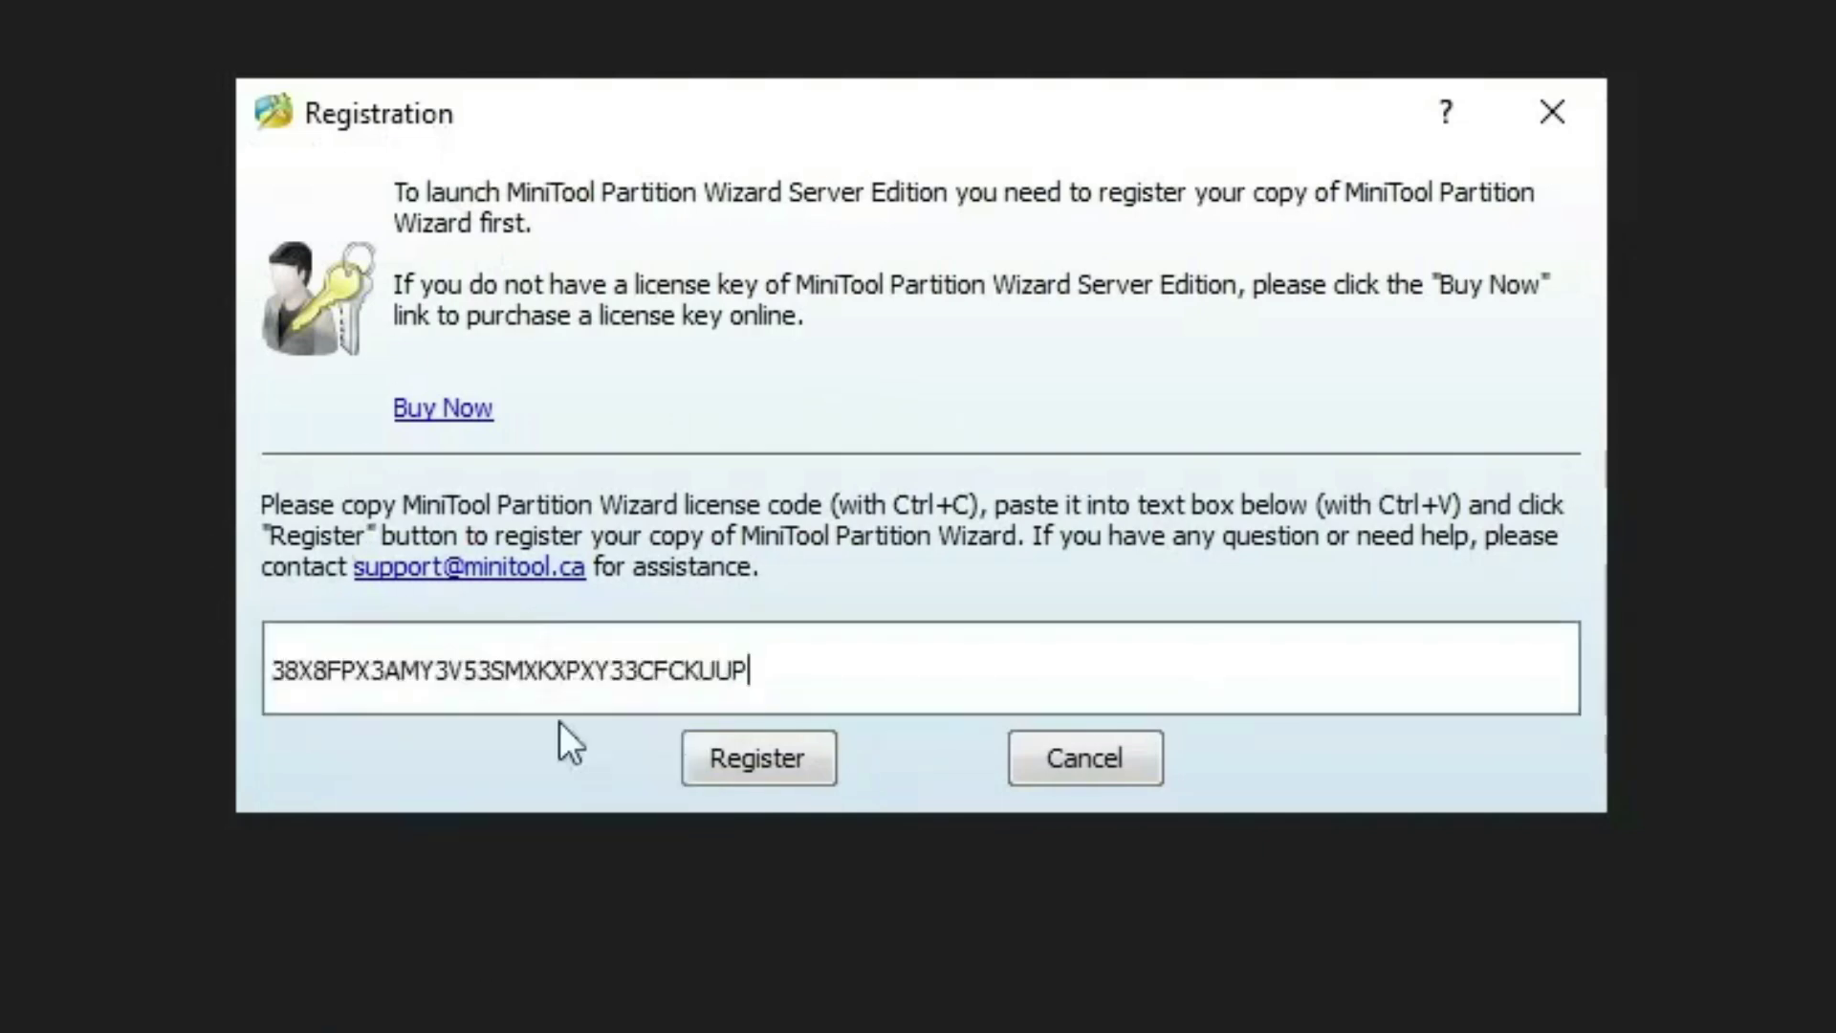
{"action": "left_click", "coordinate": [765, 752]}
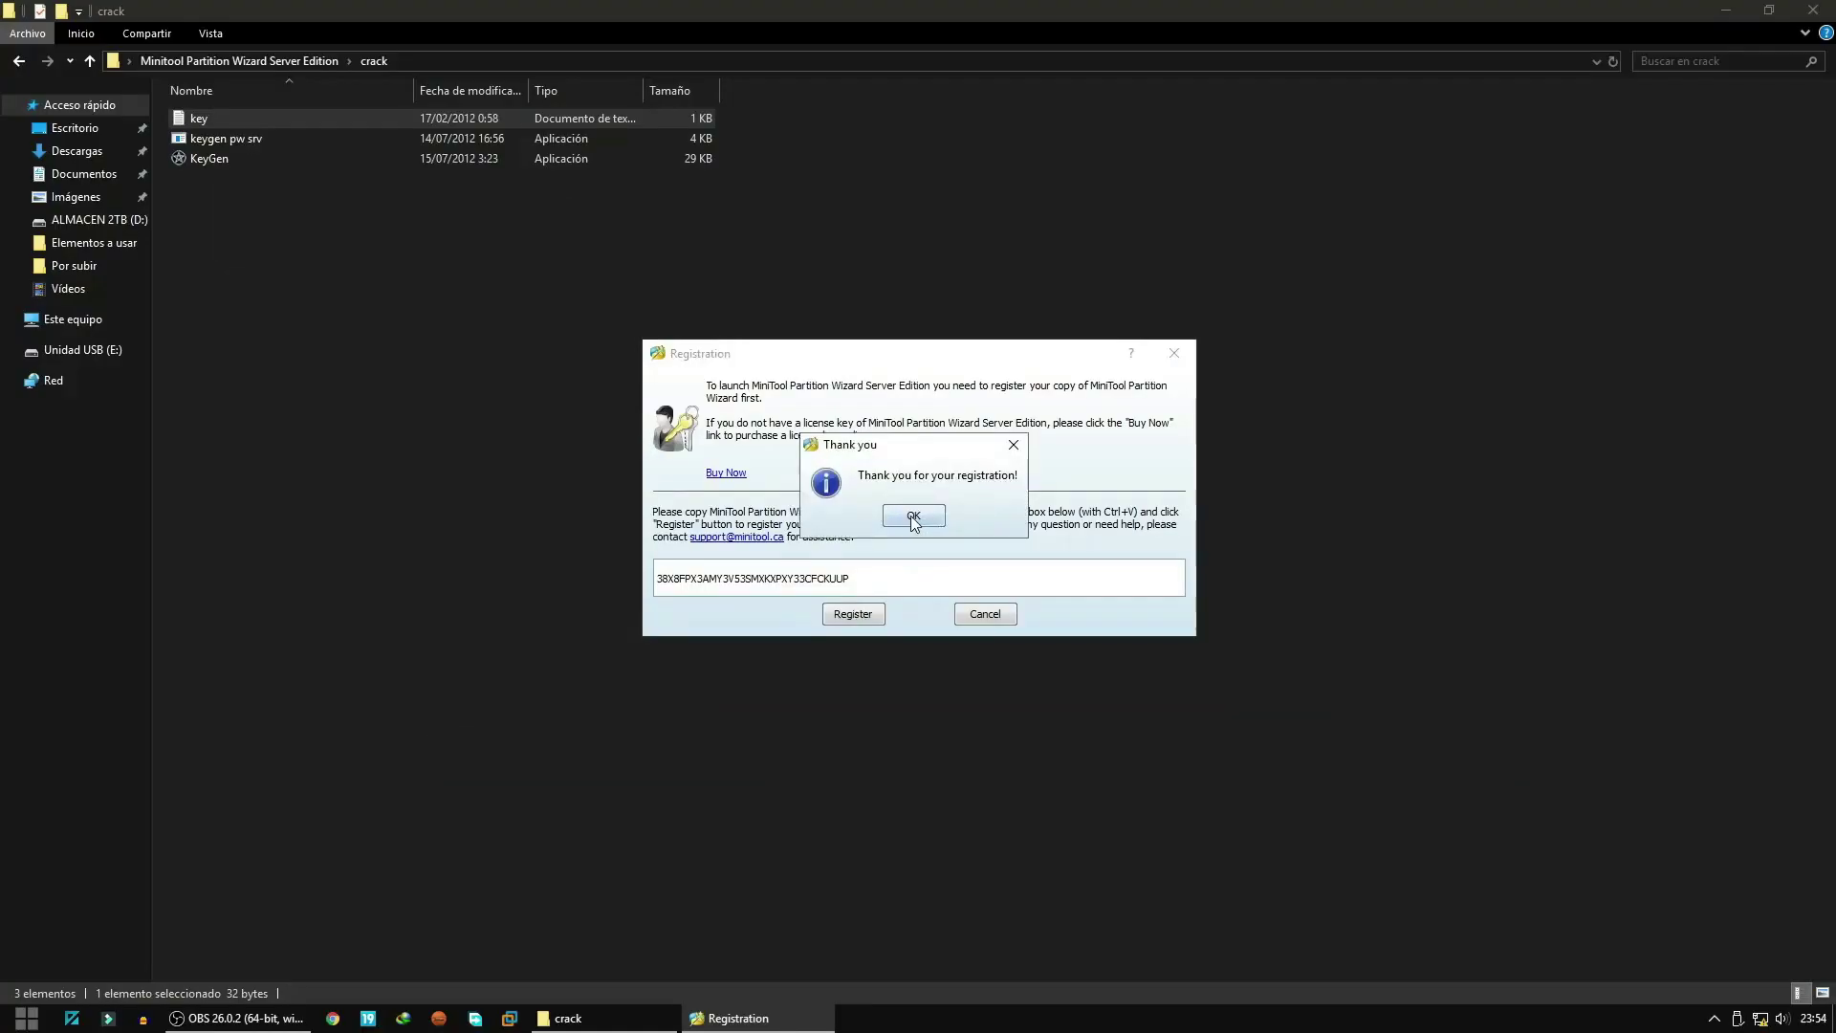
{"action": "left_click", "coordinate": [907, 516]}
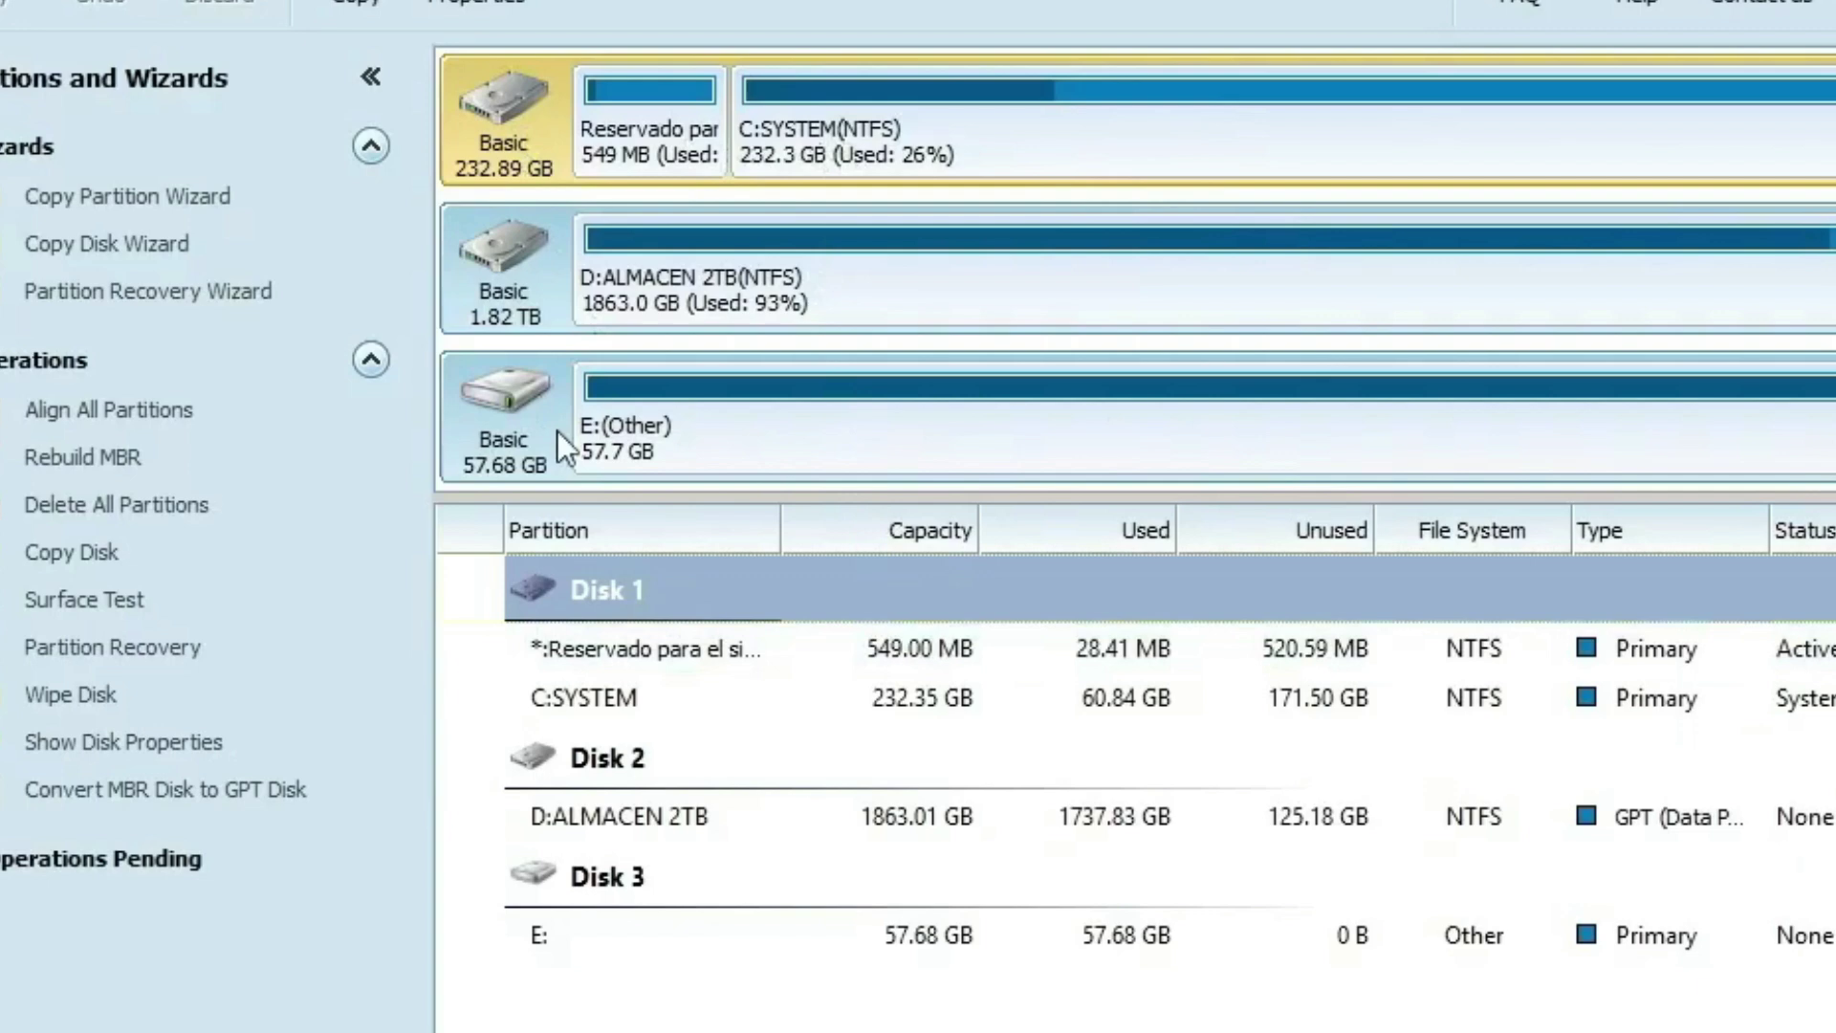
- Mark the E: partition on Disk 3, the 57.68 GB USB drive, for deletion
{"action": "left_click", "coordinate": [722, 424]}
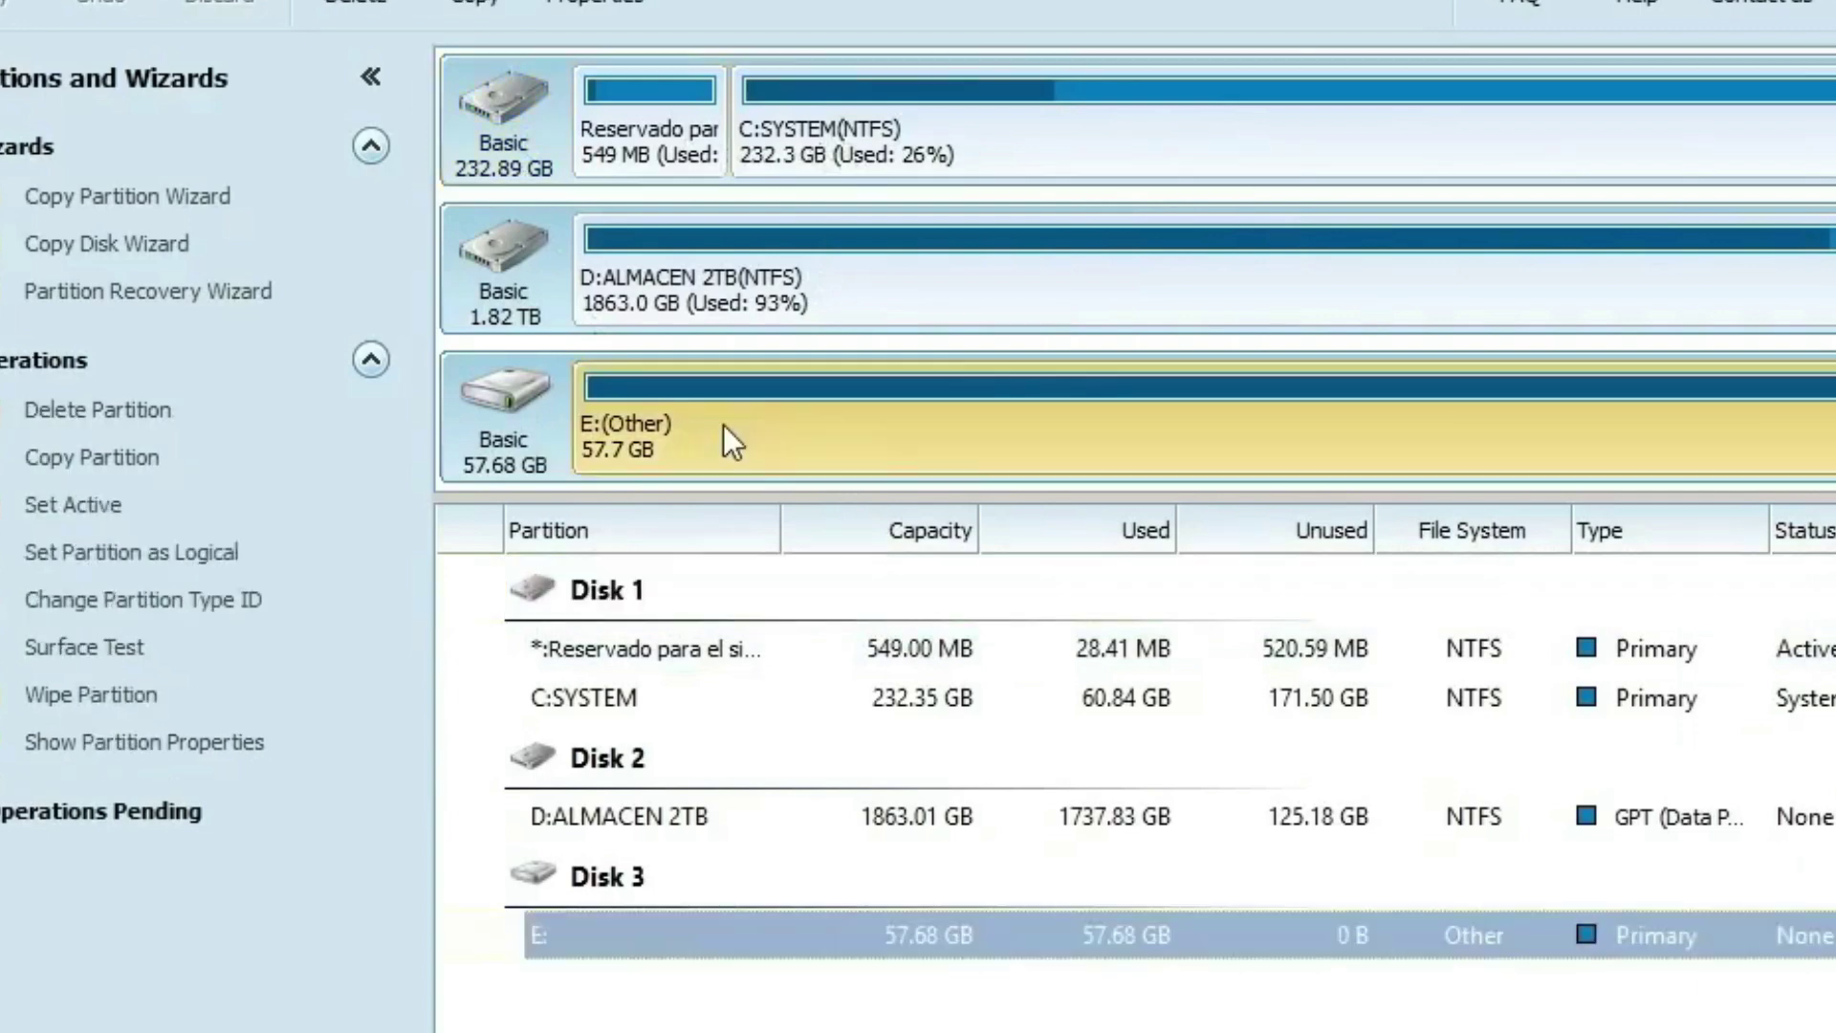
{"action": "right_click", "coordinate": [723, 424]}
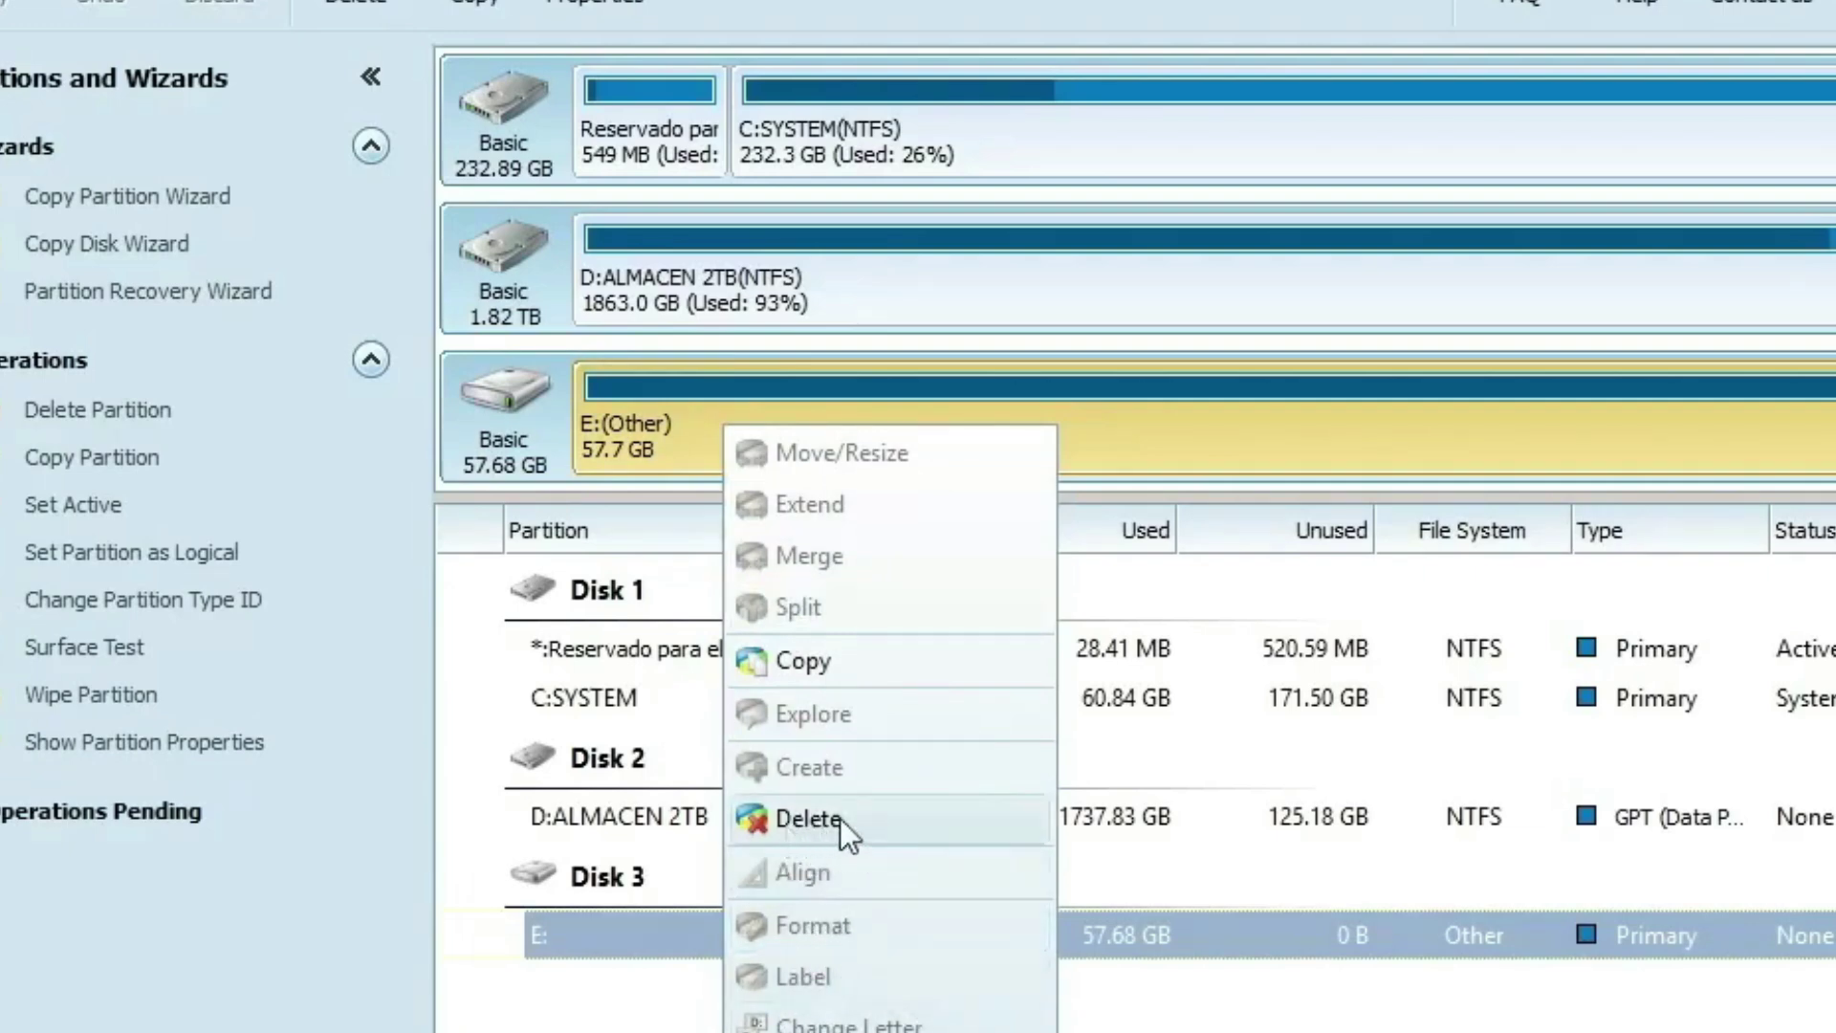
{"action": "left_click", "coordinate": [814, 822]}
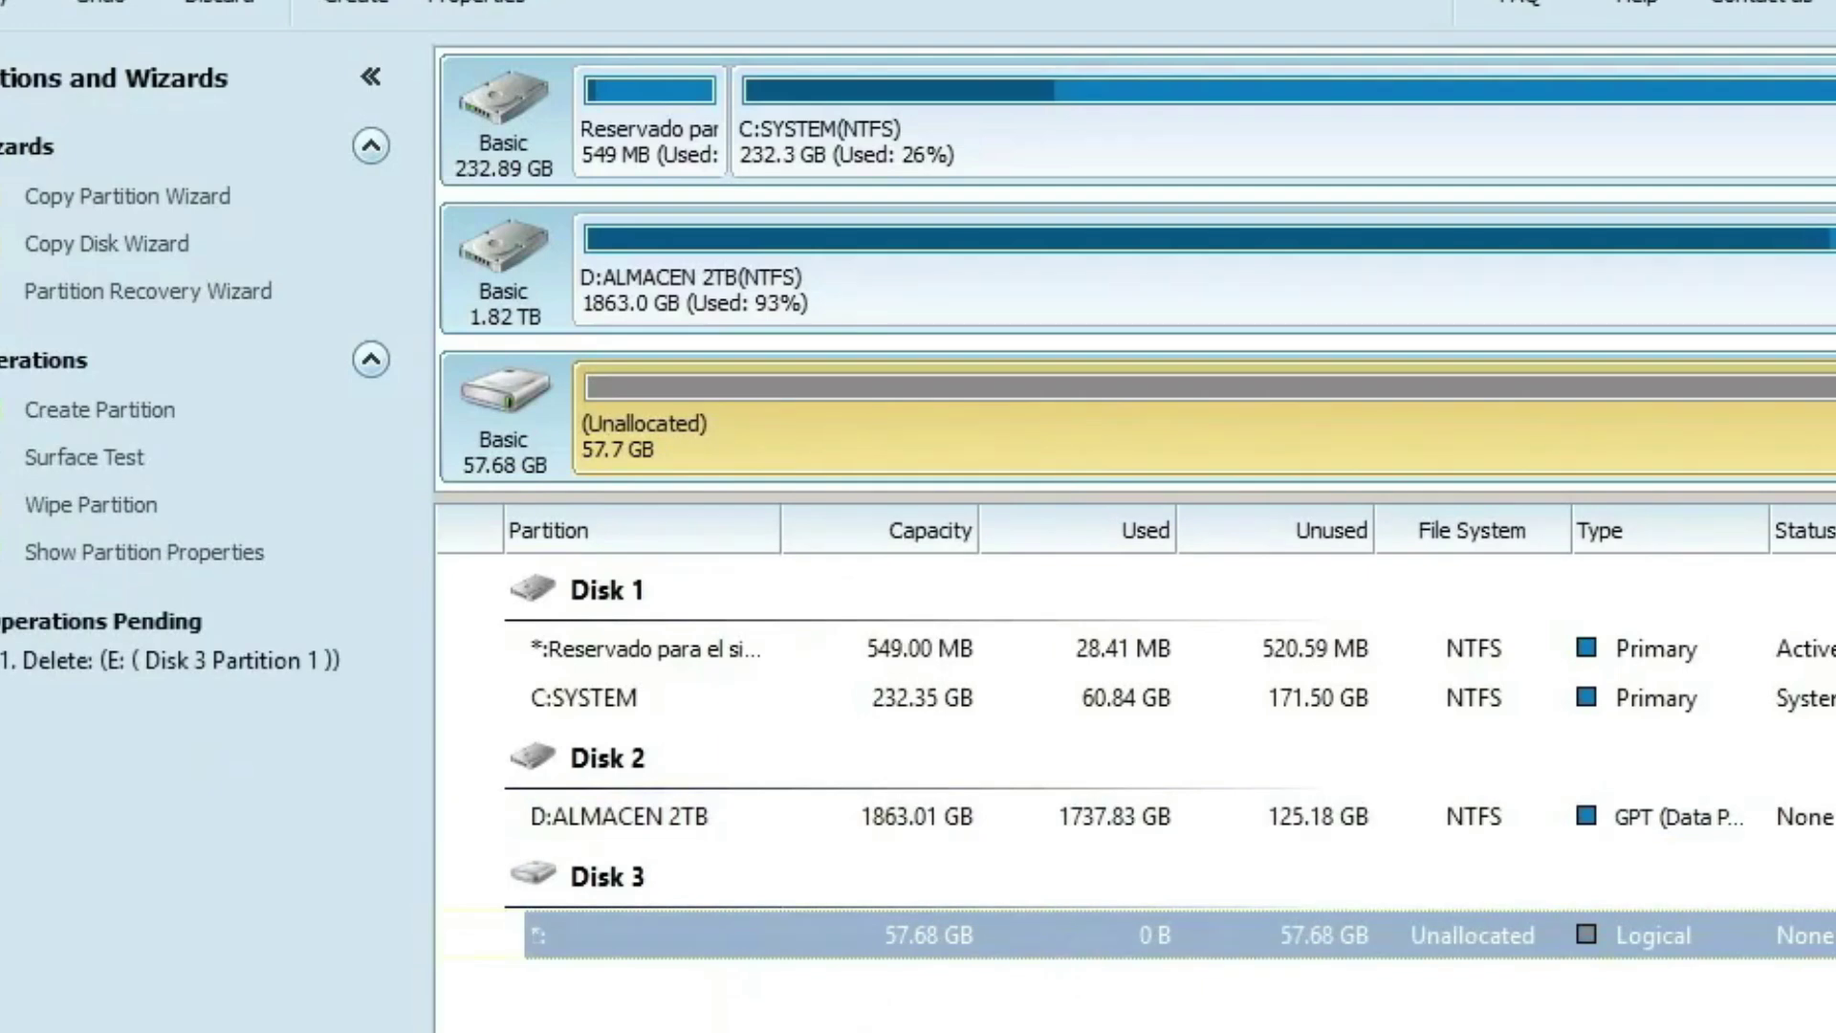
- Create a logical FAT32 partition labelled USB with drive letter E: in the unallocated space of Disk 3
{"action": "right_click", "coordinate": [763, 441]}
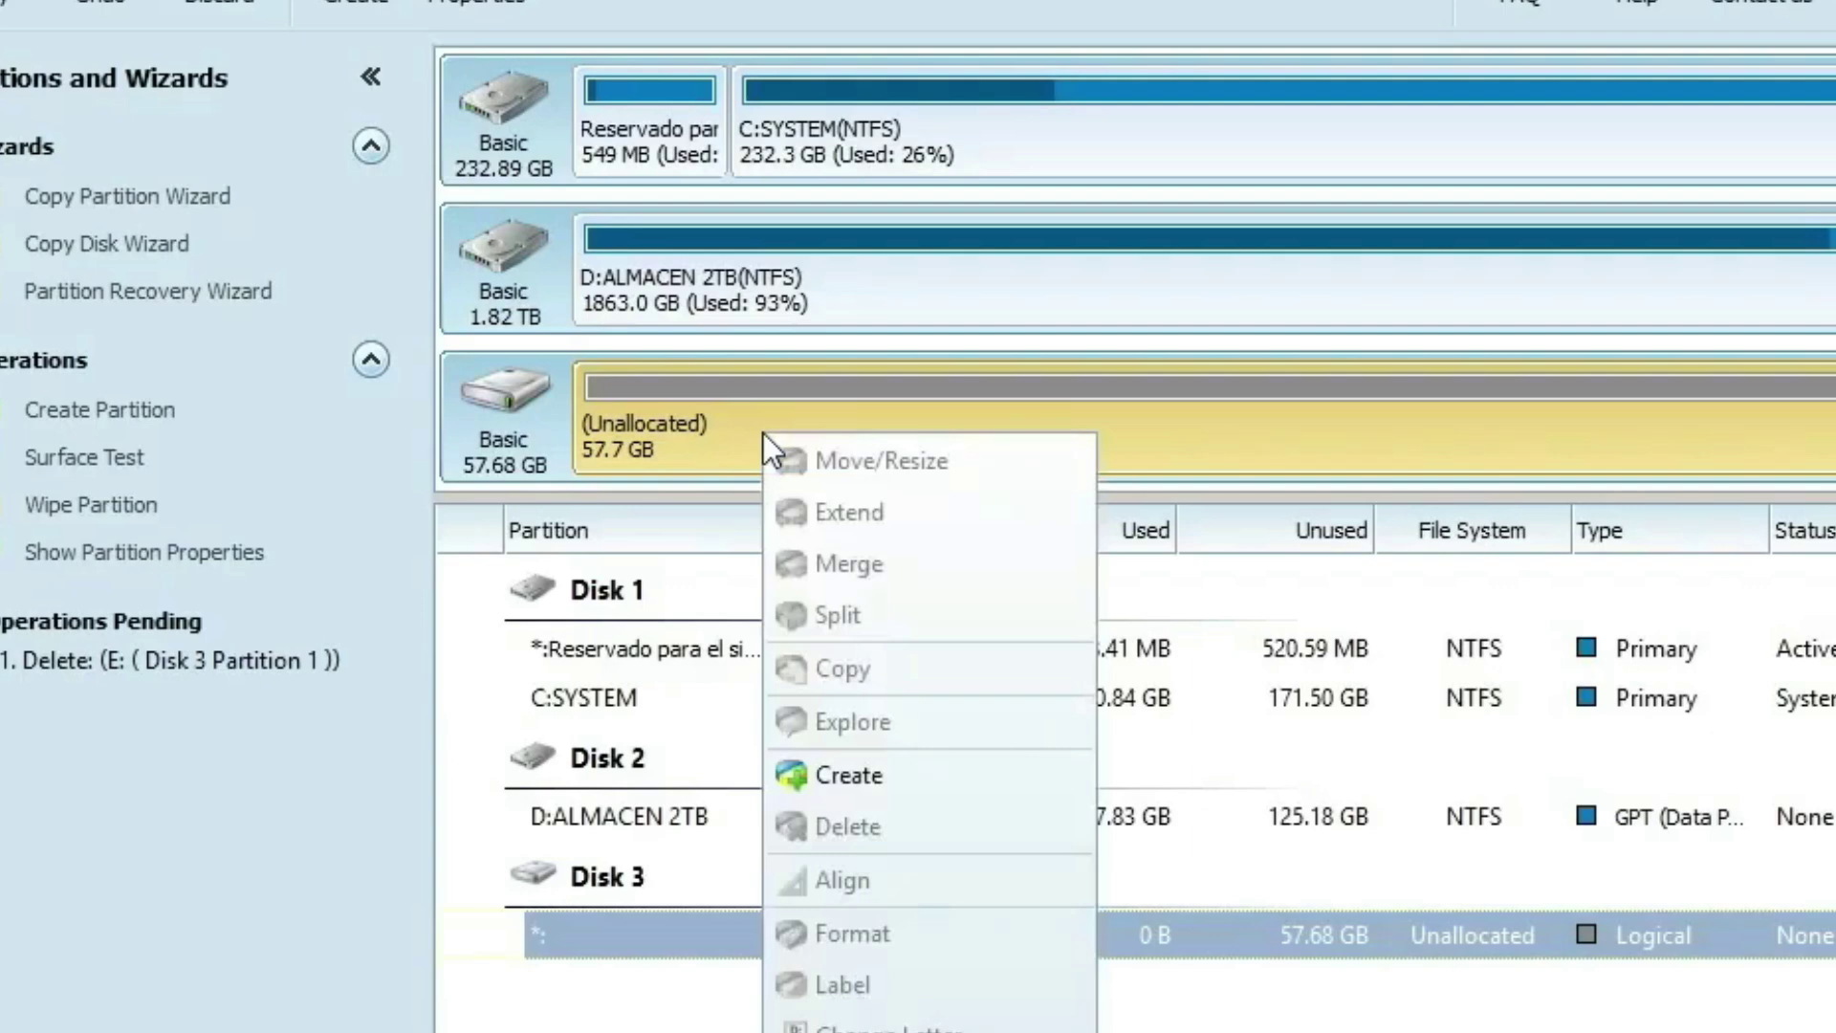
{"action": "left_click", "coordinate": [840, 774]}
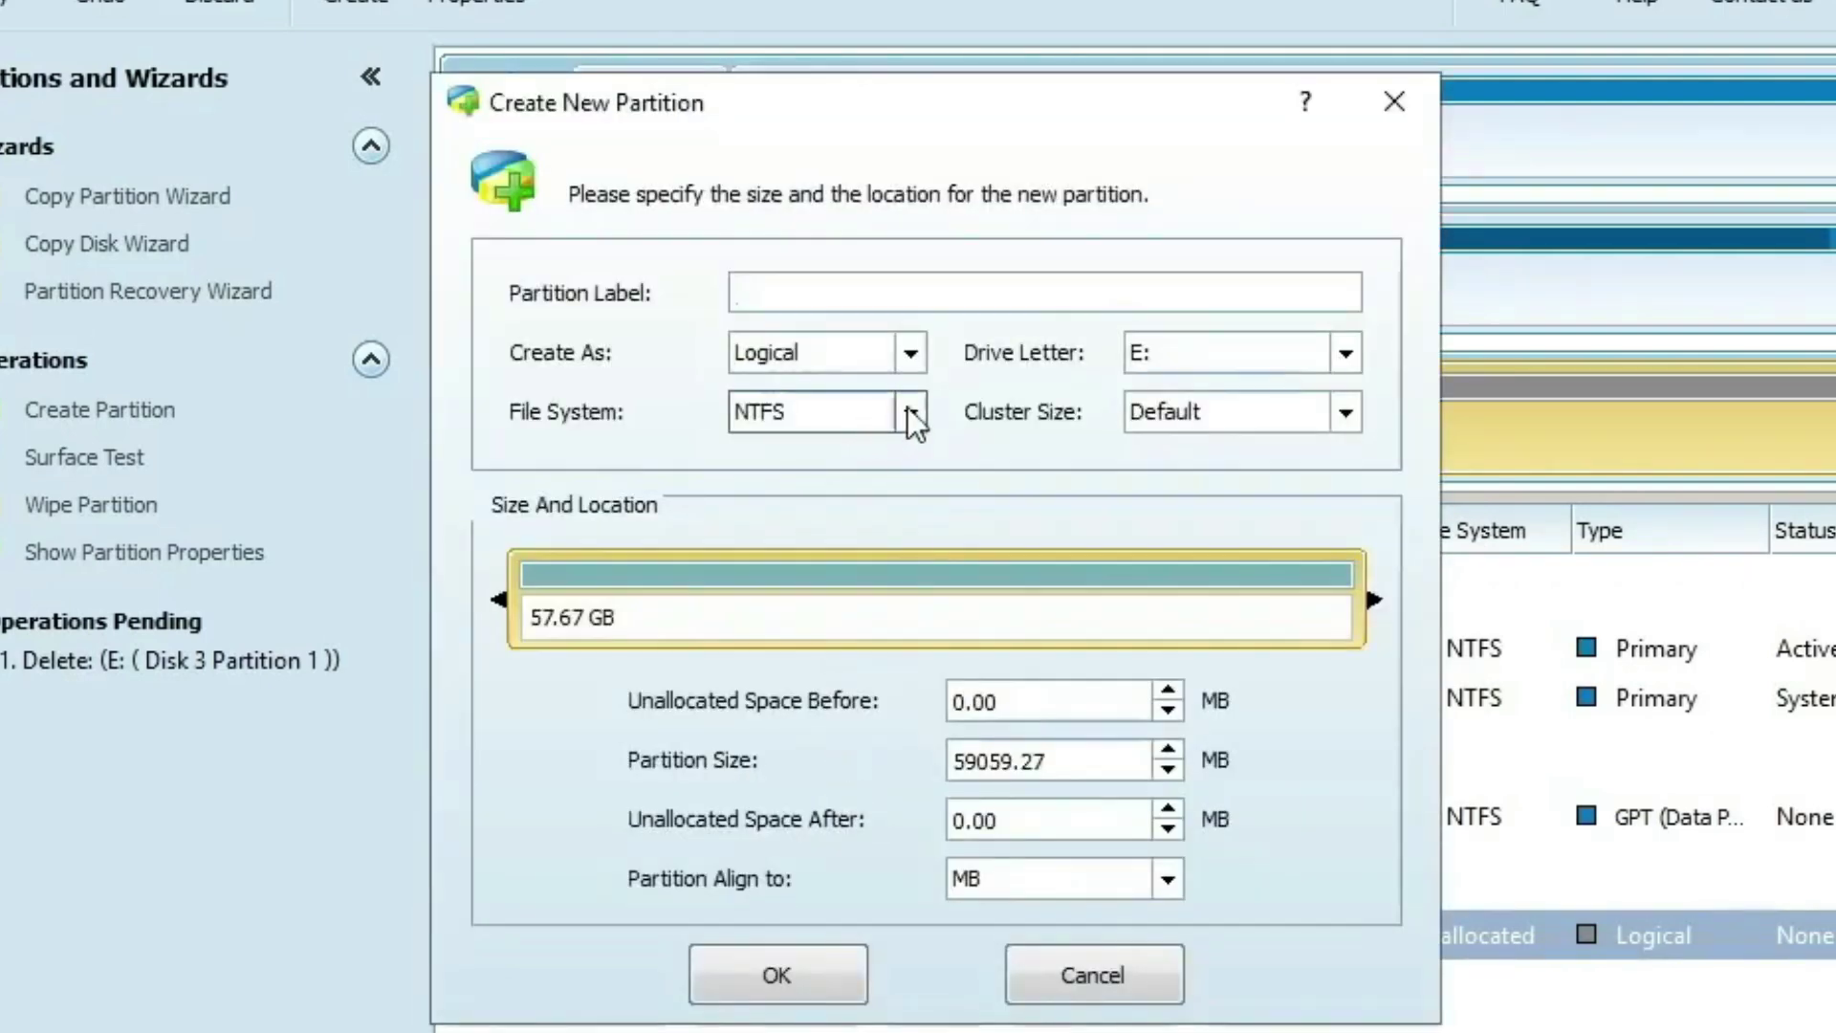
{"action": "left_click", "coordinate": [818, 299]}
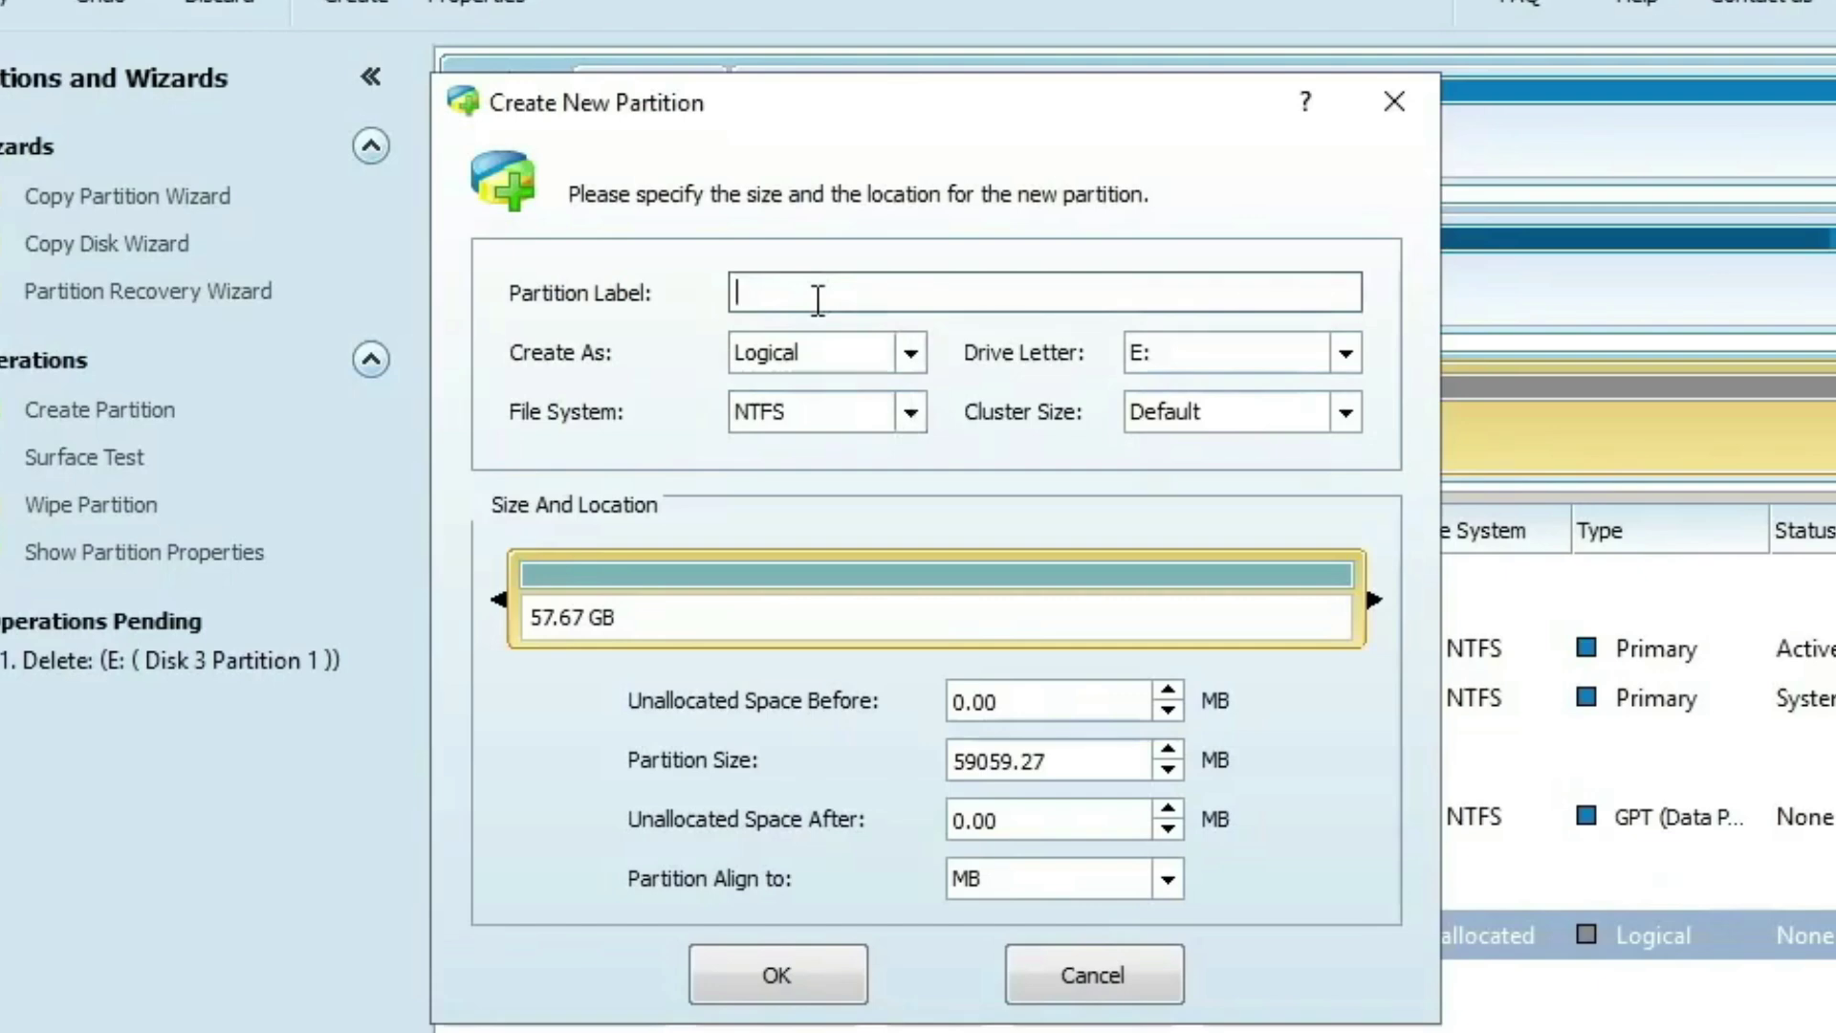
{"action": "type", "text": "USB"}
{"action": "left_click", "coordinate": [914, 419]}
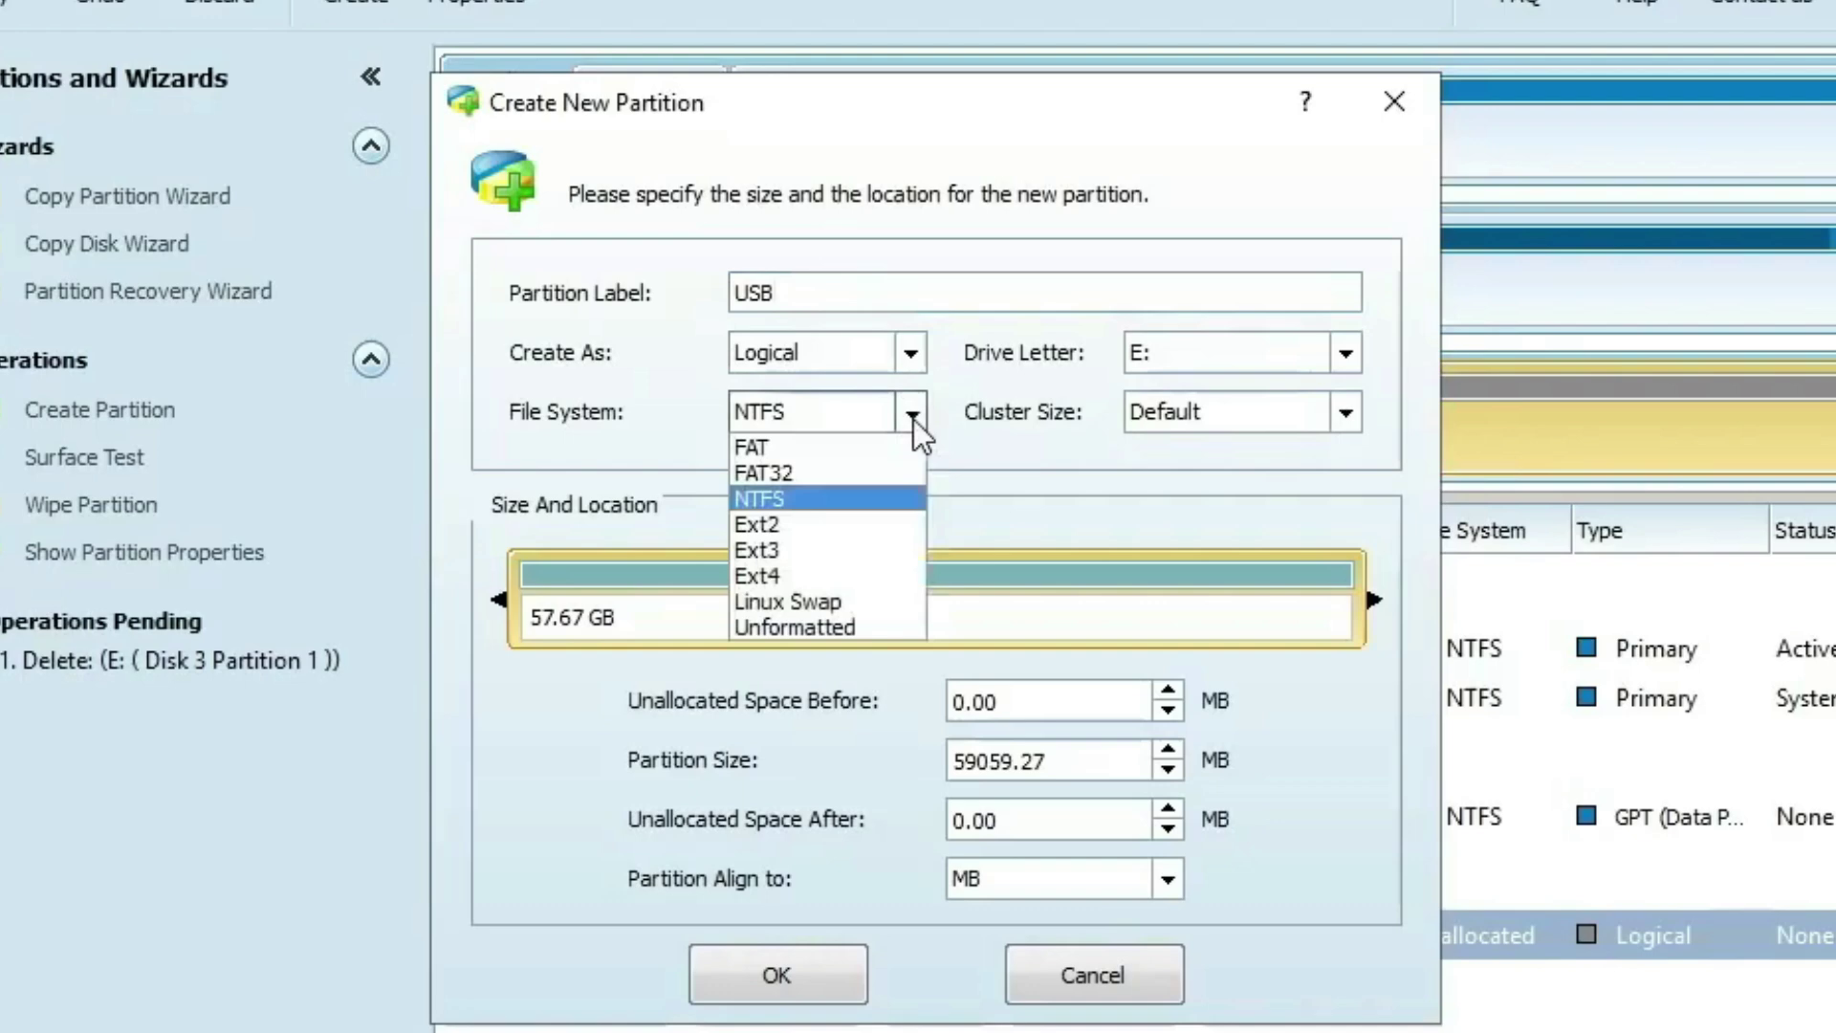
{"action": "left_click", "coordinate": [800, 473]}
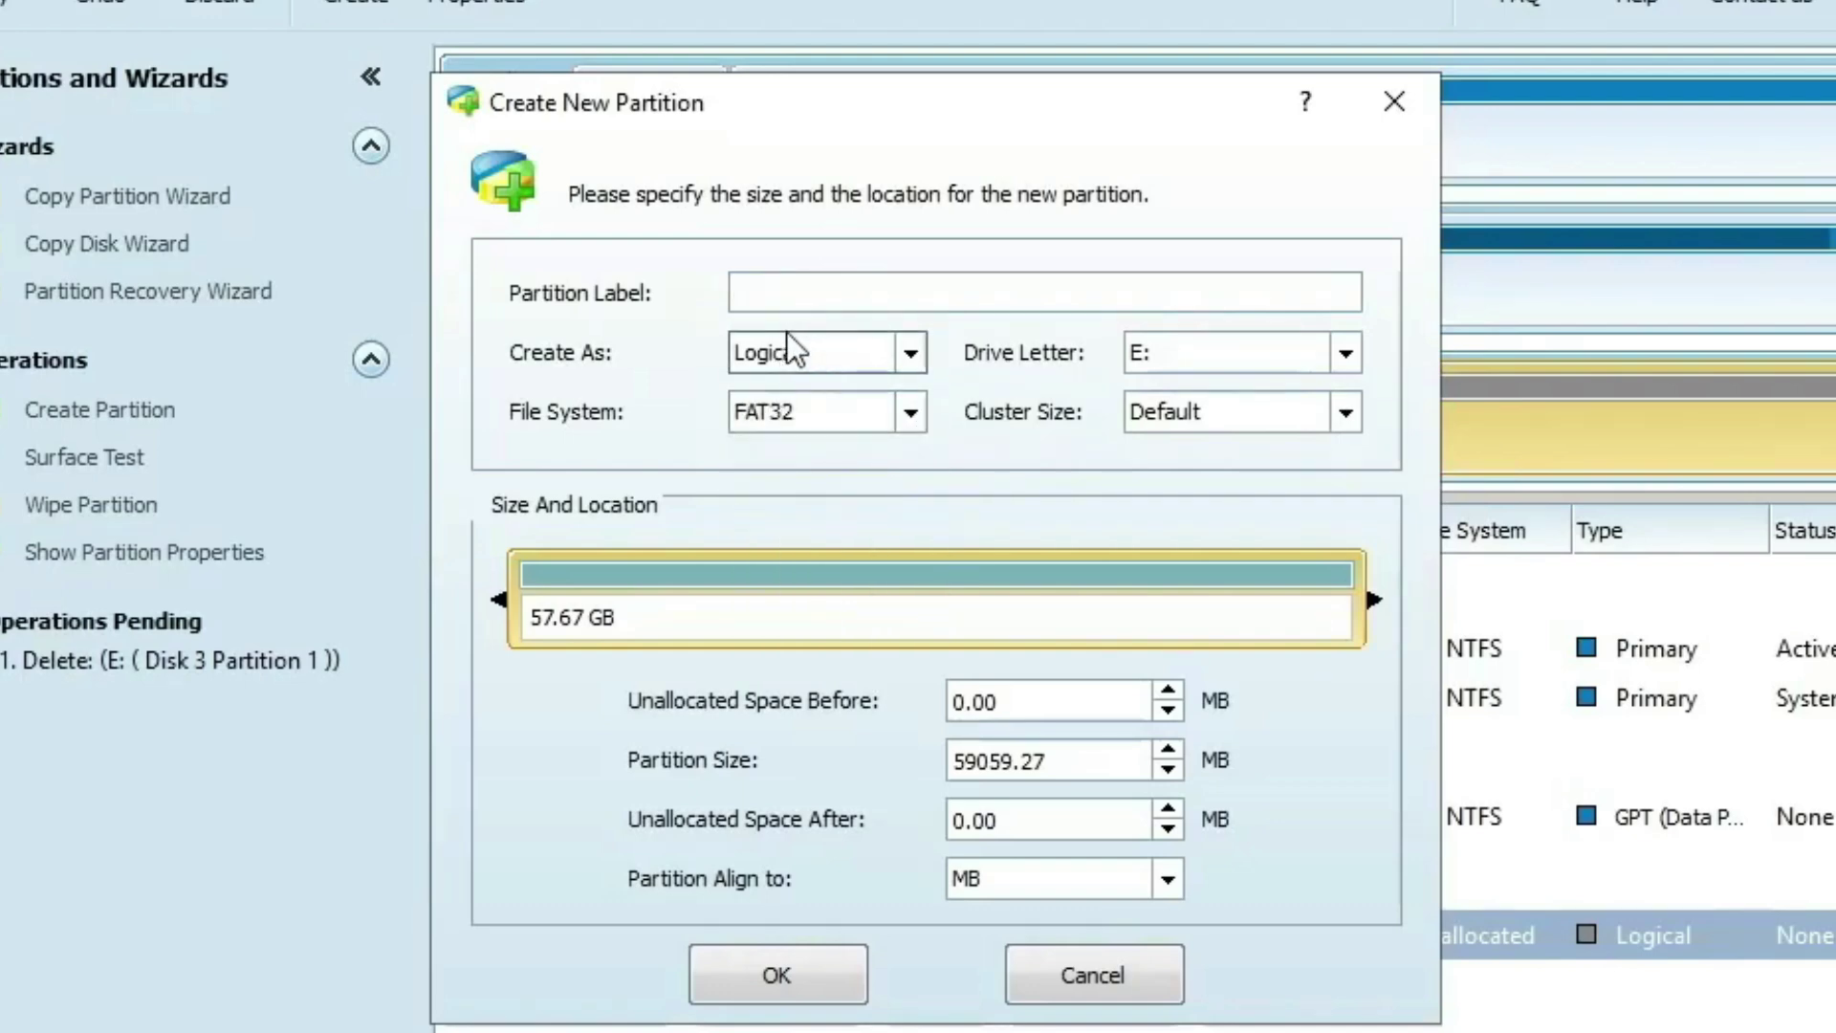
{"action": "left_click", "coordinate": [881, 291]}
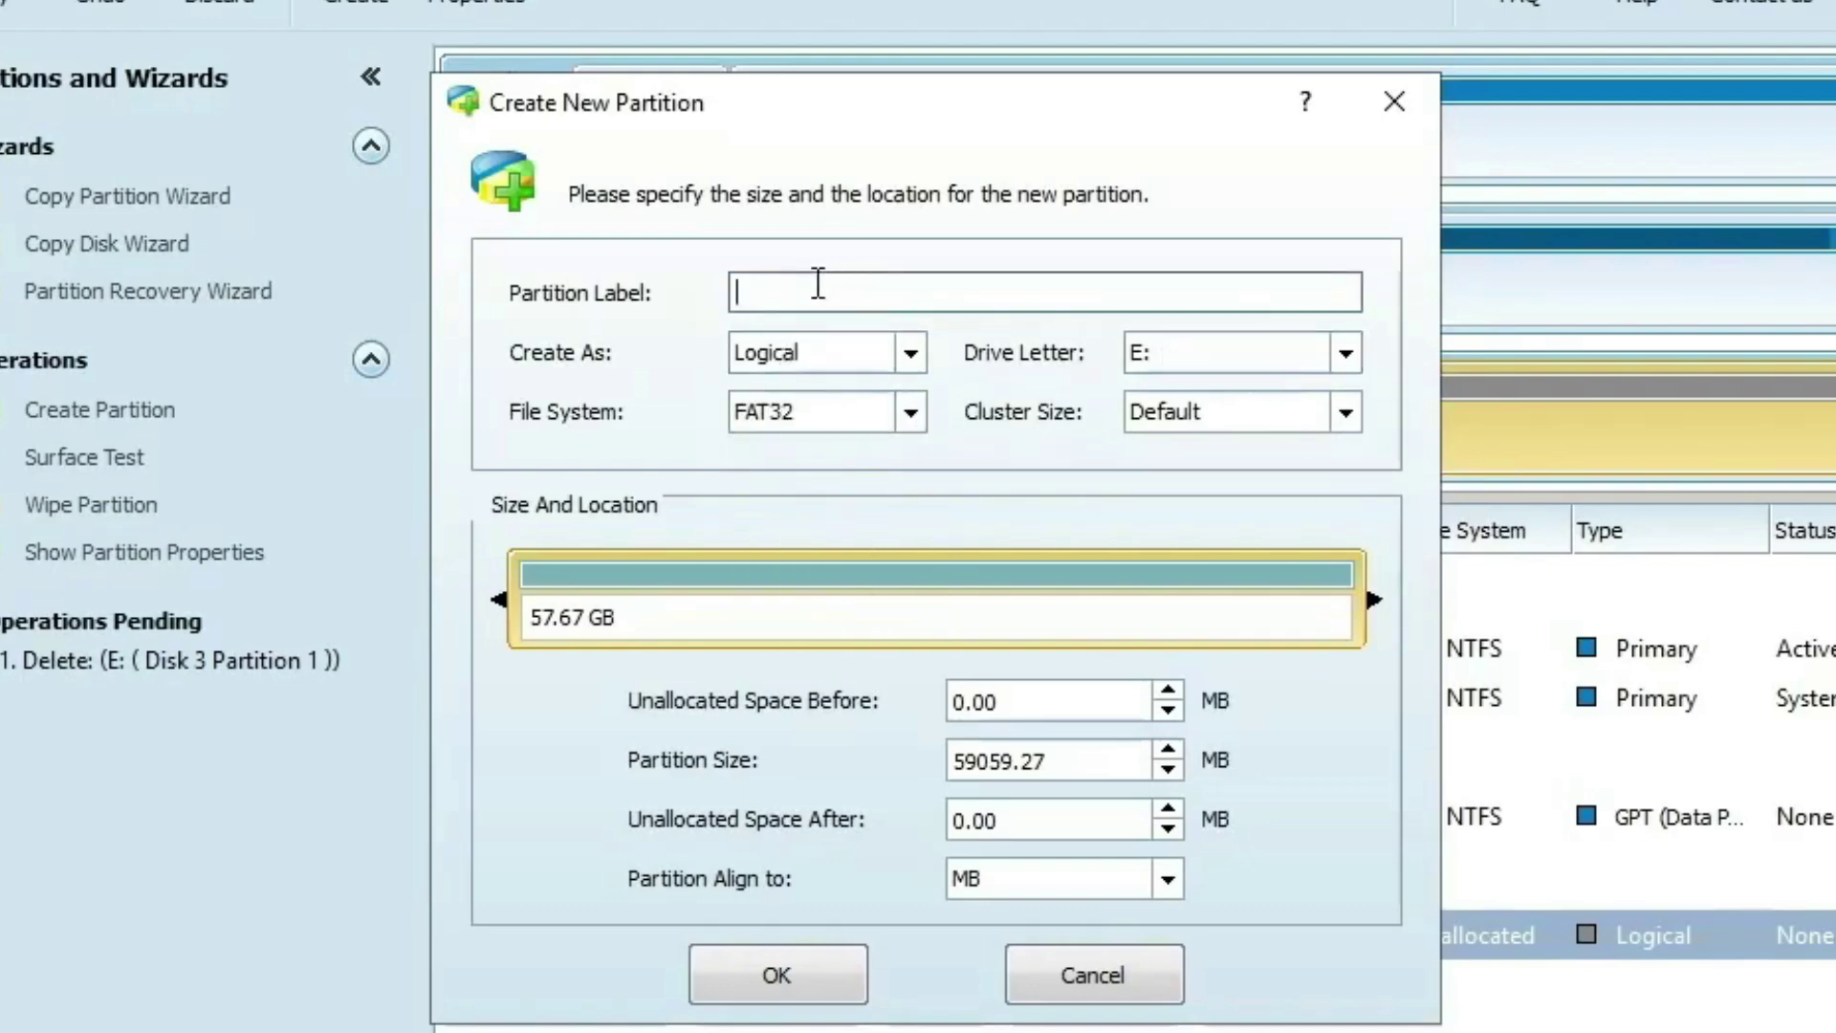
{"action": "type", "text": "USB"}
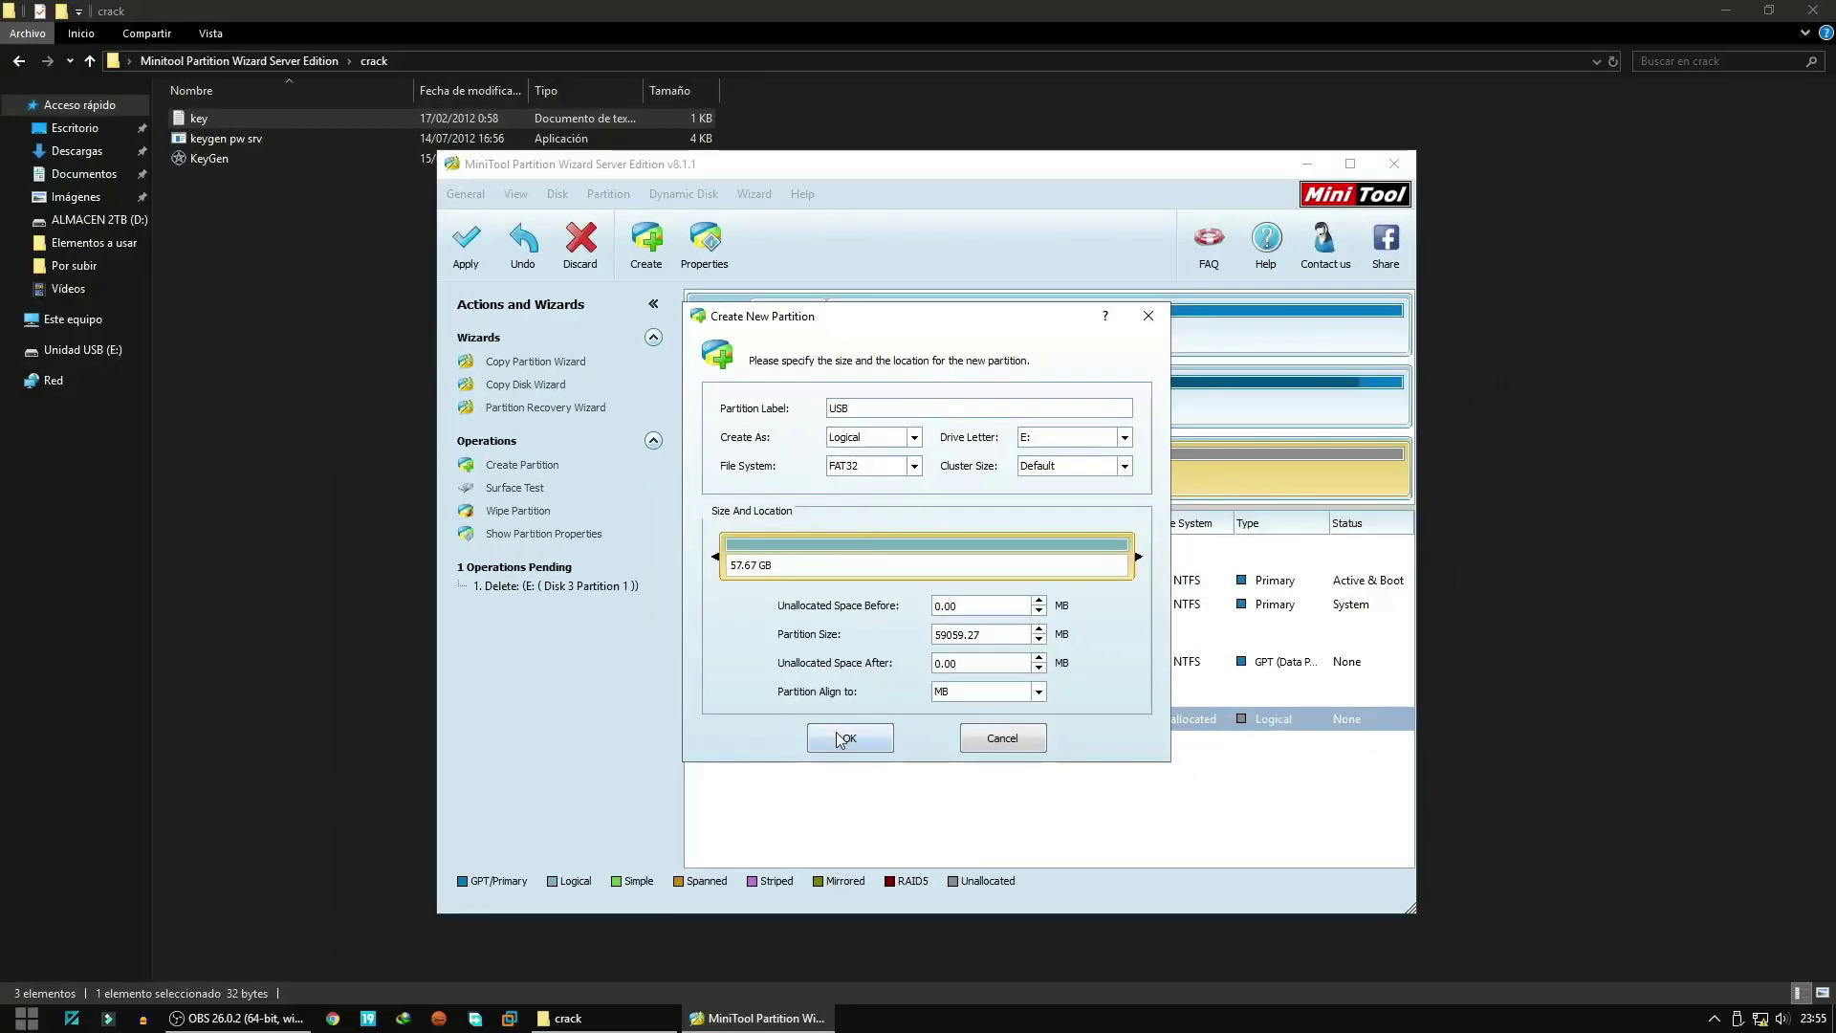
{"action": "left_click", "coordinate": [839, 739]}
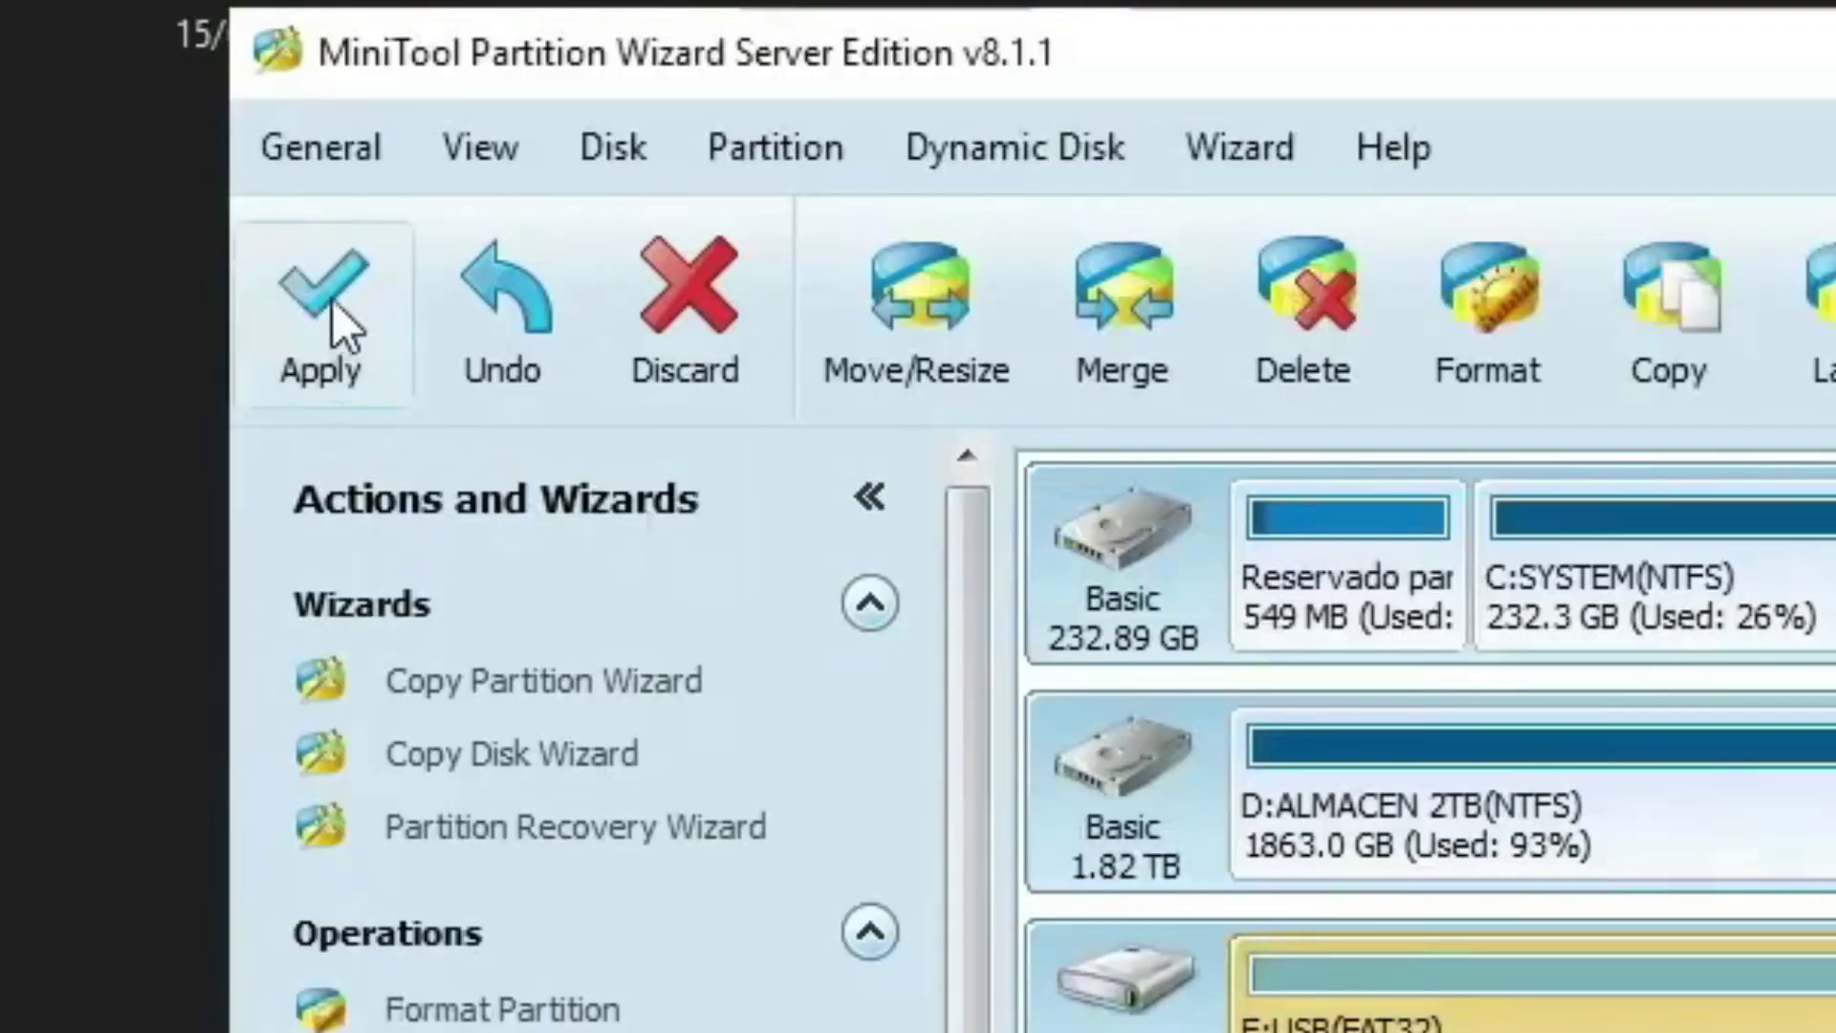
- Apply the pending partition changes to Disk 3 and close the partition program
{"action": "left_click", "coordinate": [466, 245]}
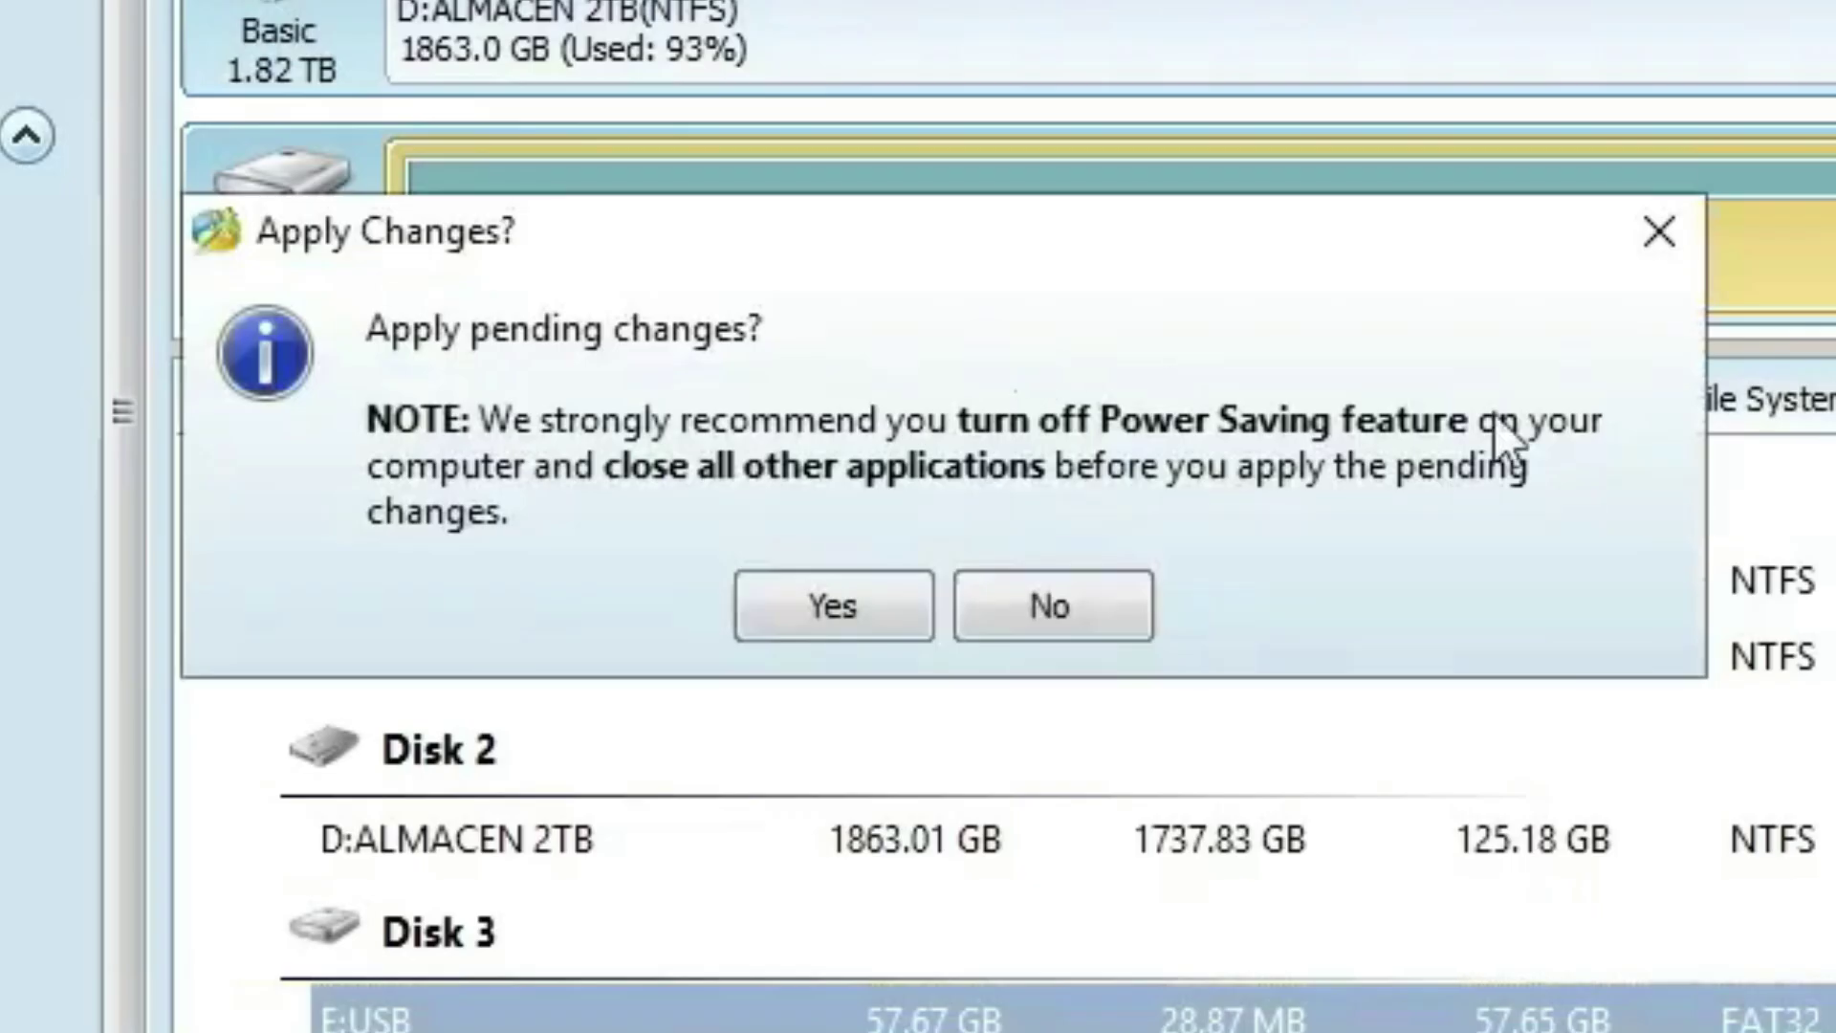
{"action": "left_click", "coordinate": [834, 612]}
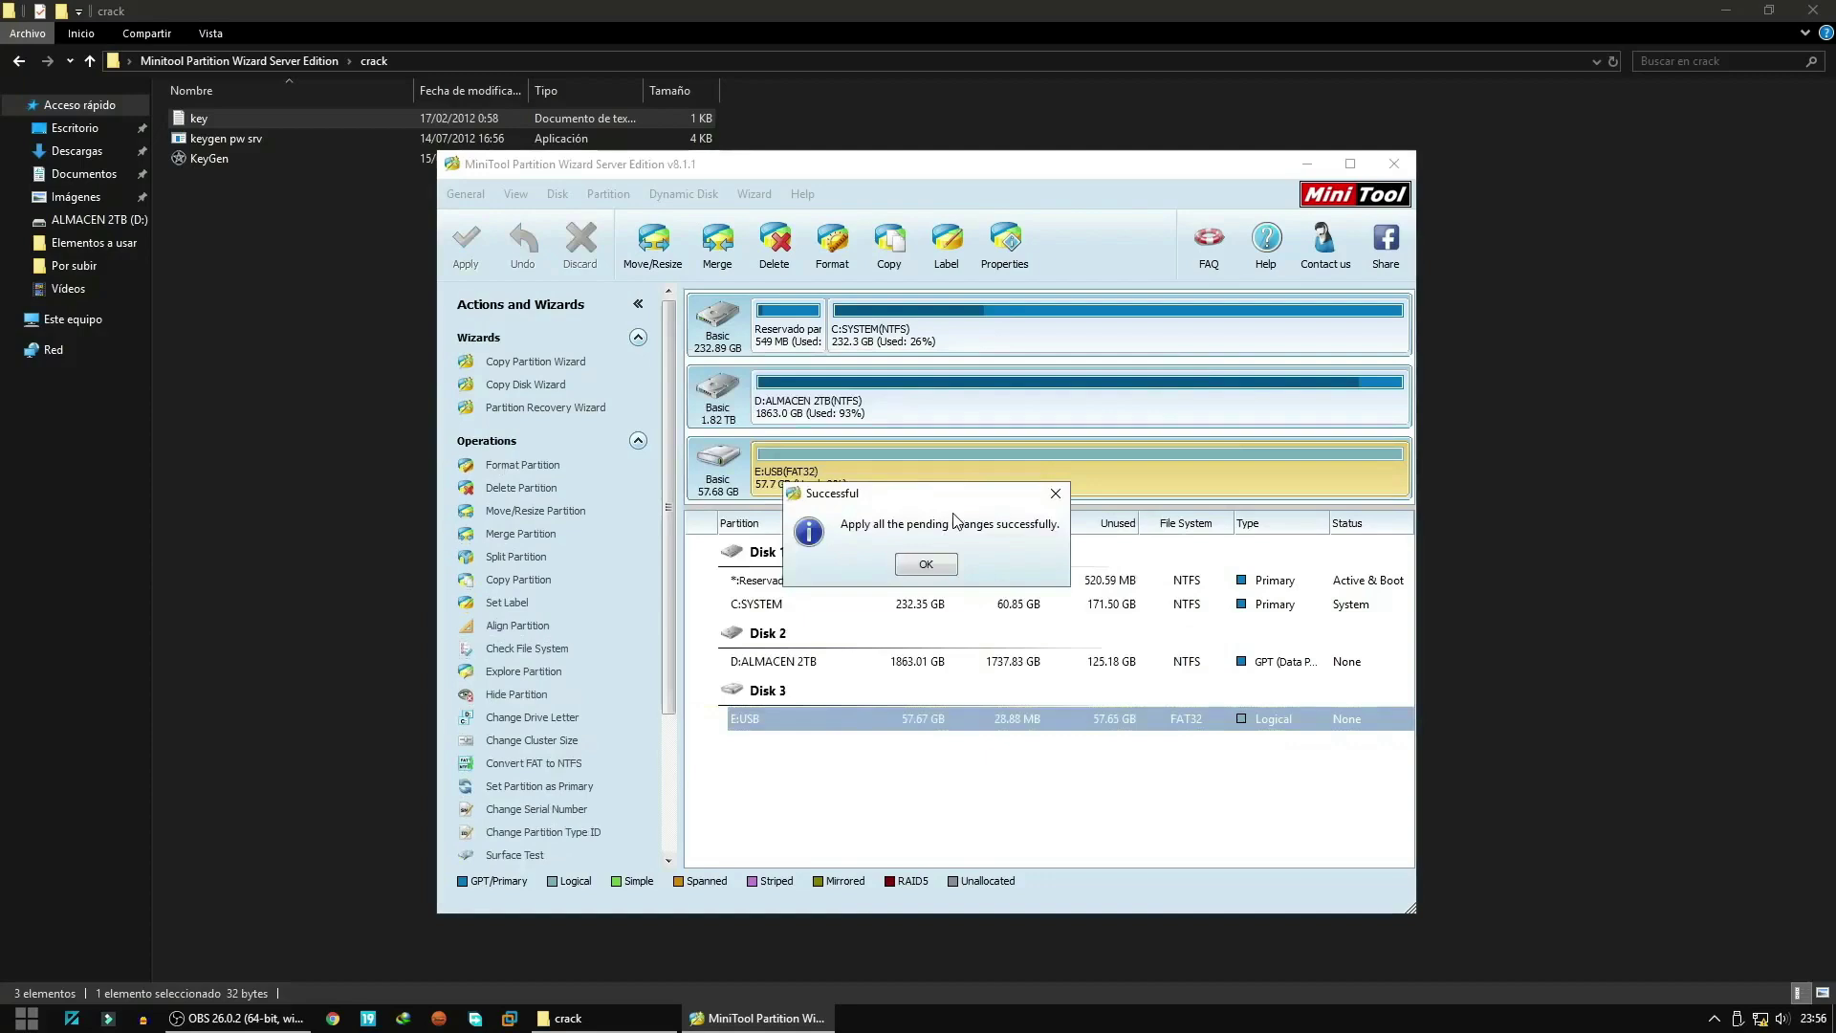
{"action": "left_click", "coordinate": [929, 568]}
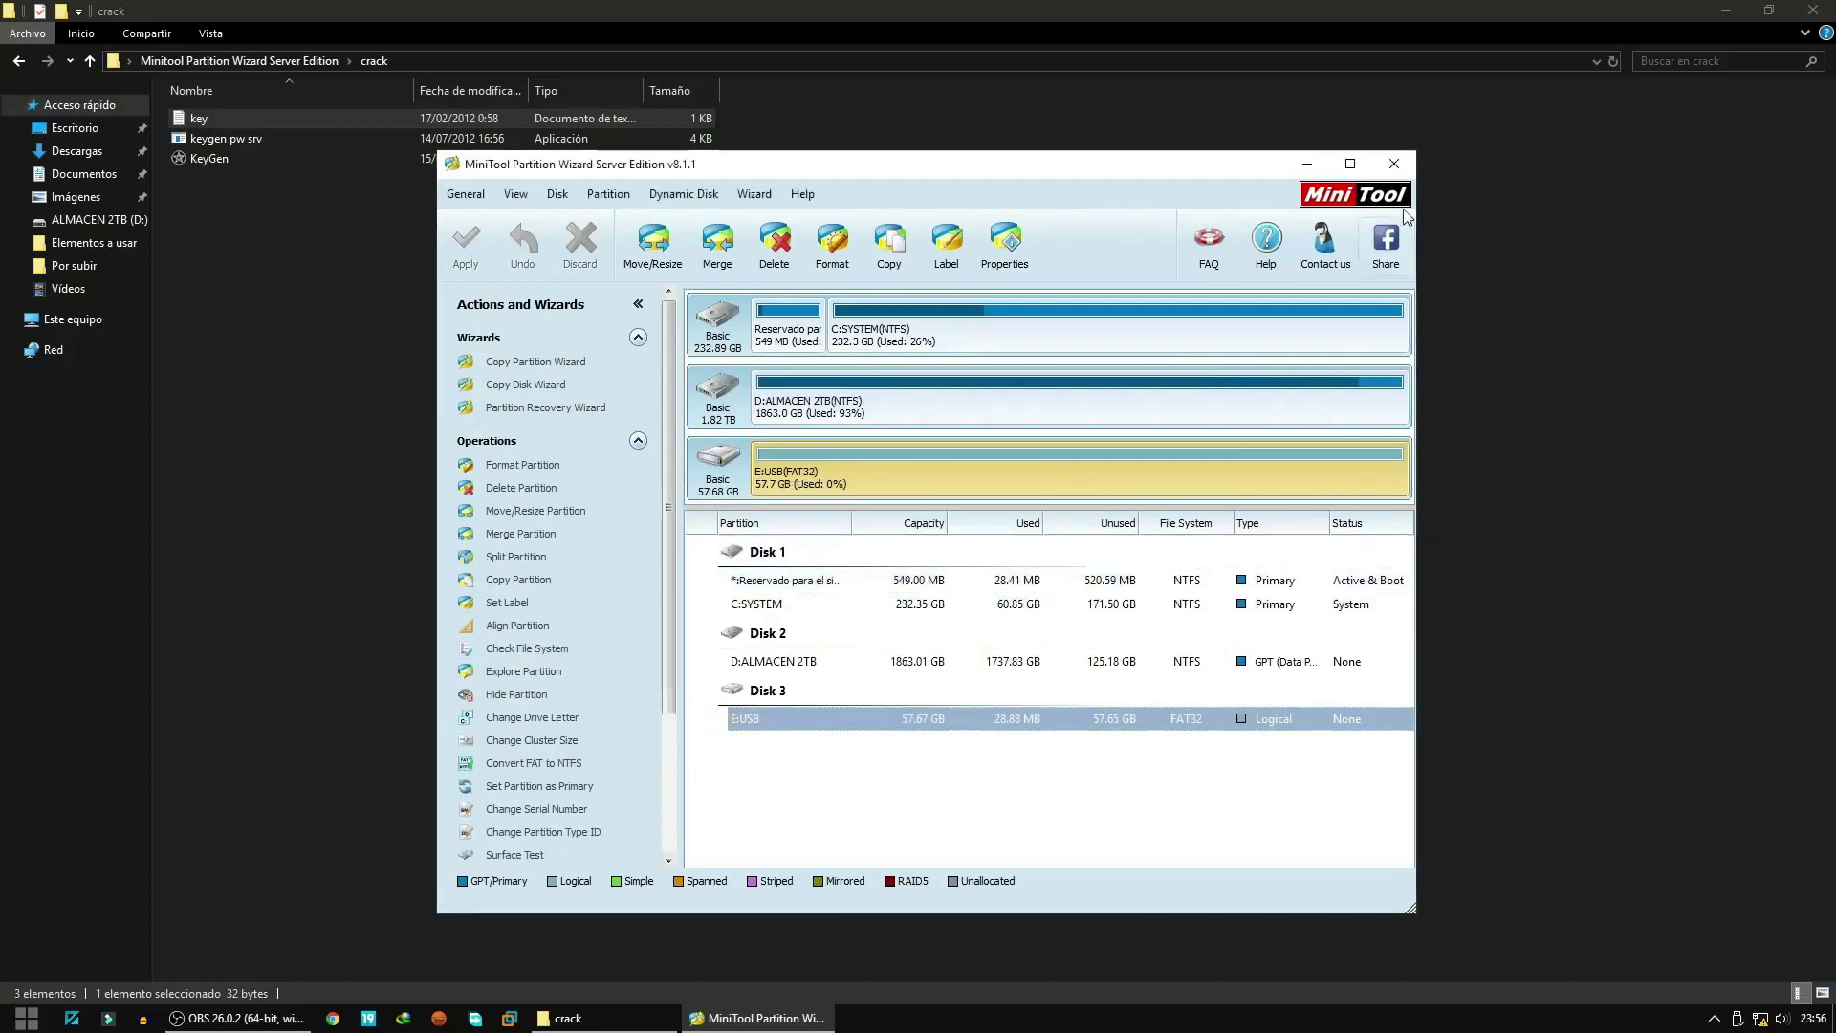
{"action": "left_click", "coordinate": [1394, 164]}
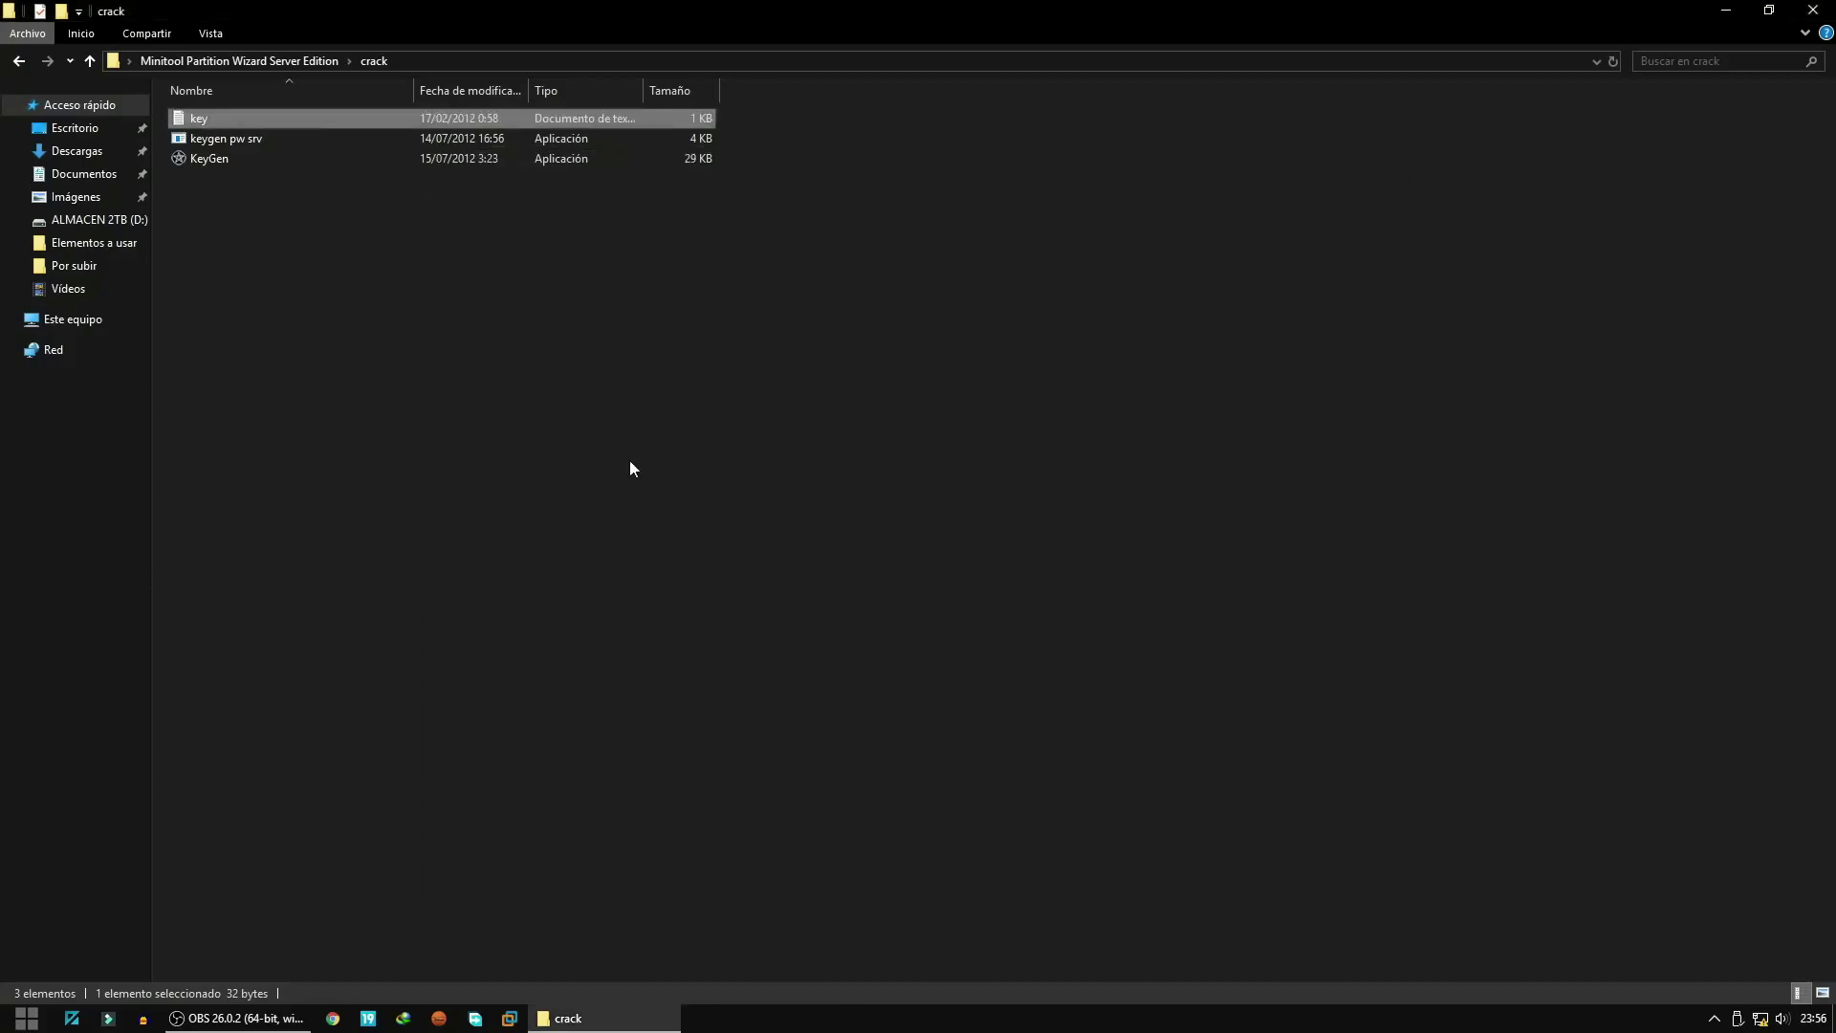
- Check the properties of the USB (E:) drive under Este equipo in File Explorer, and close the window
{"action": "left_click", "coordinate": [73, 325]}
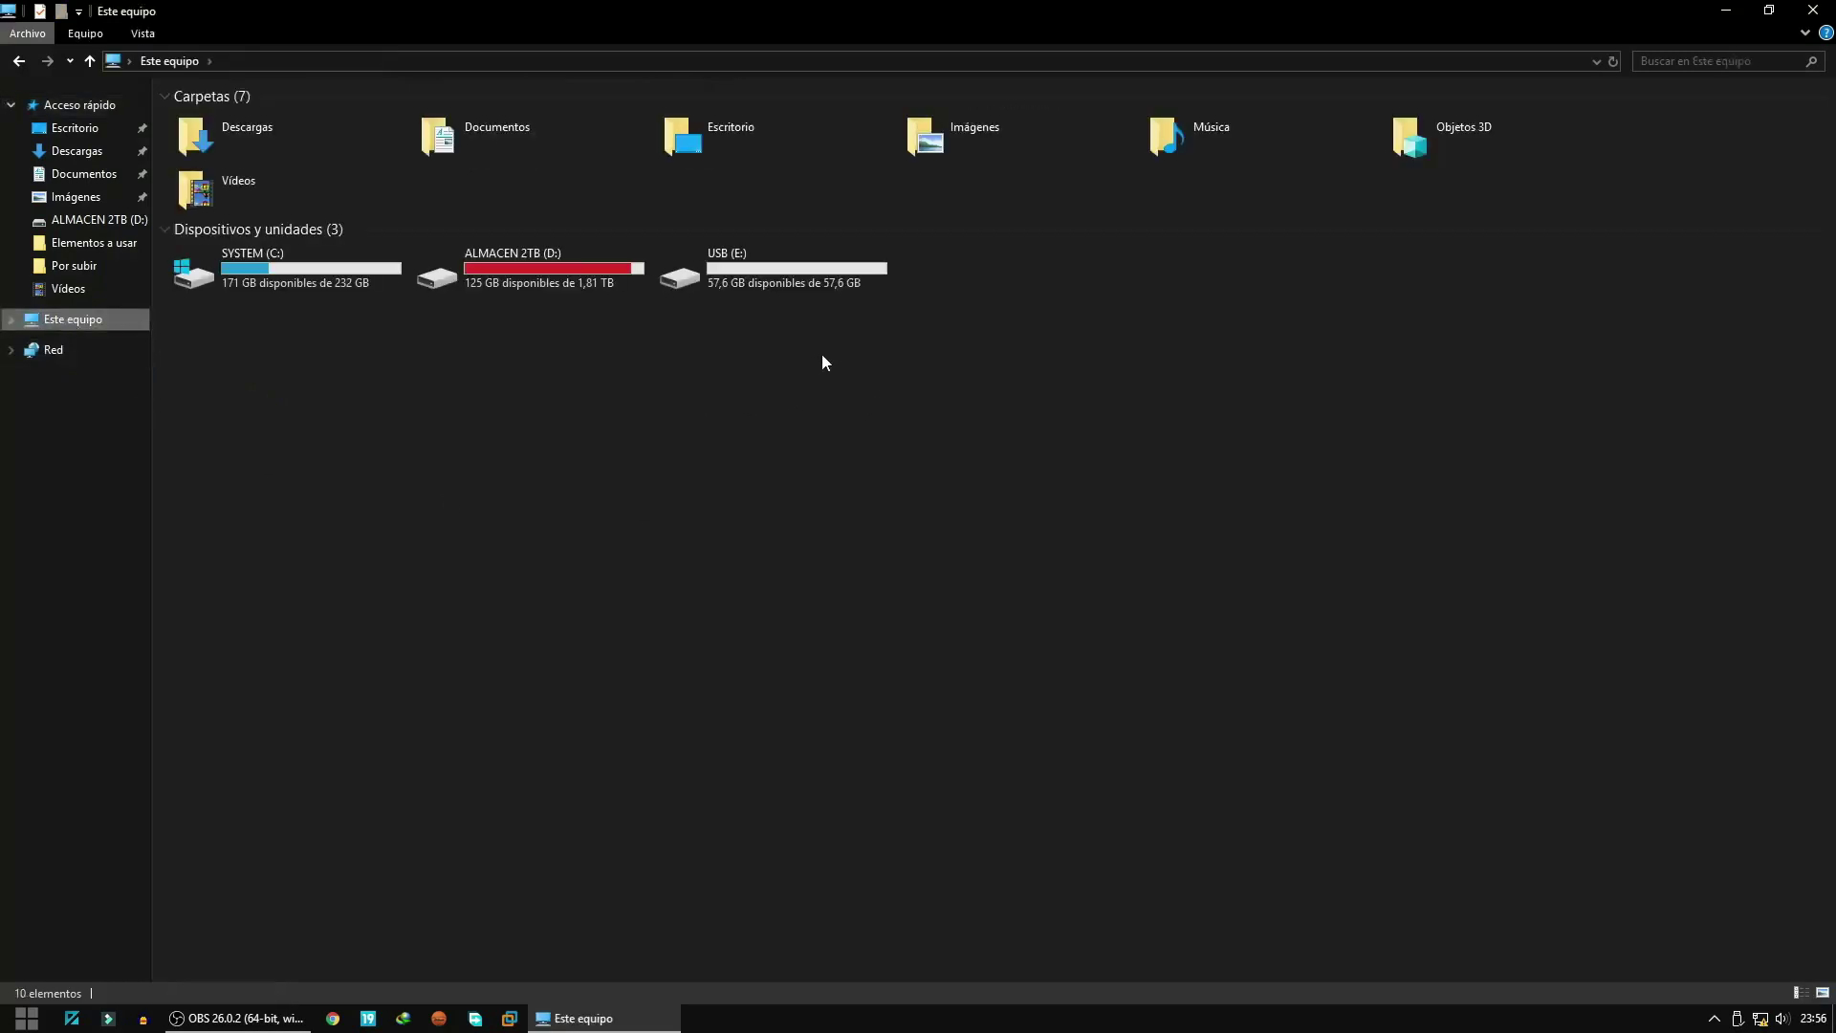
{"action": "left_click", "coordinate": [839, 274]}
{"action": "right_click", "coordinate": [805, 265]}
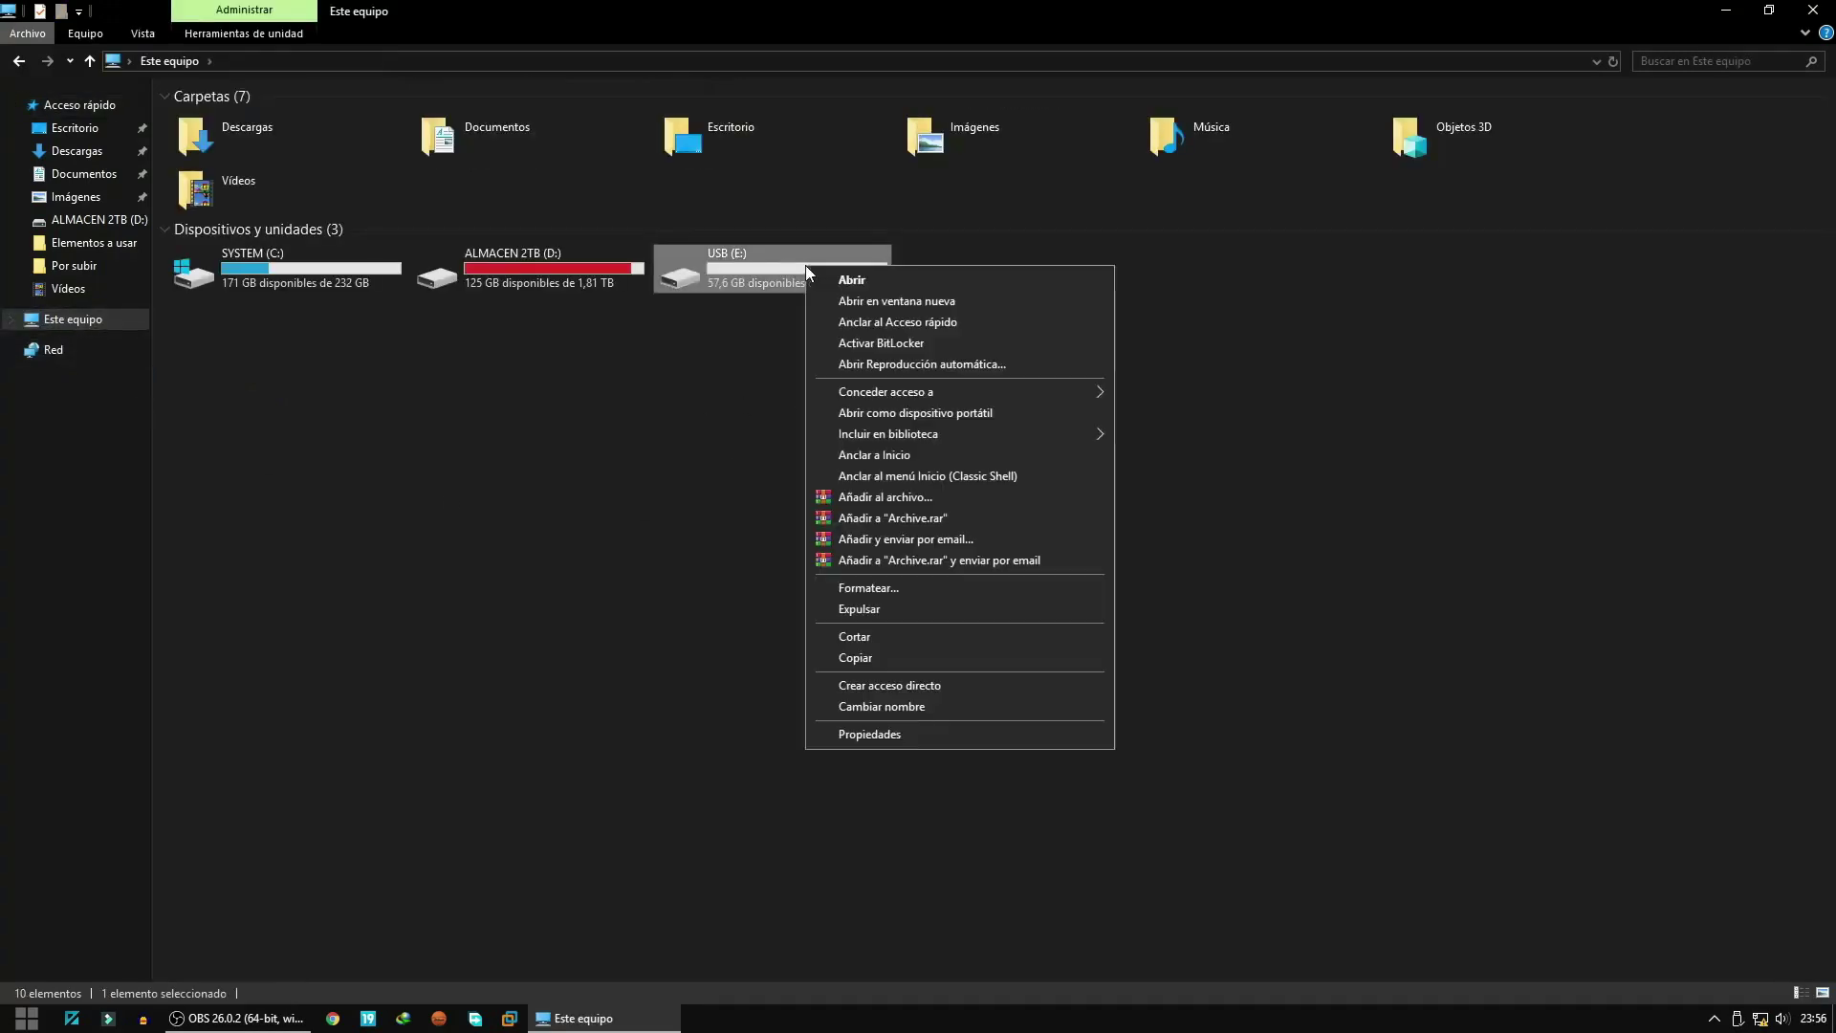
{"action": "left_click", "coordinate": [872, 739]}
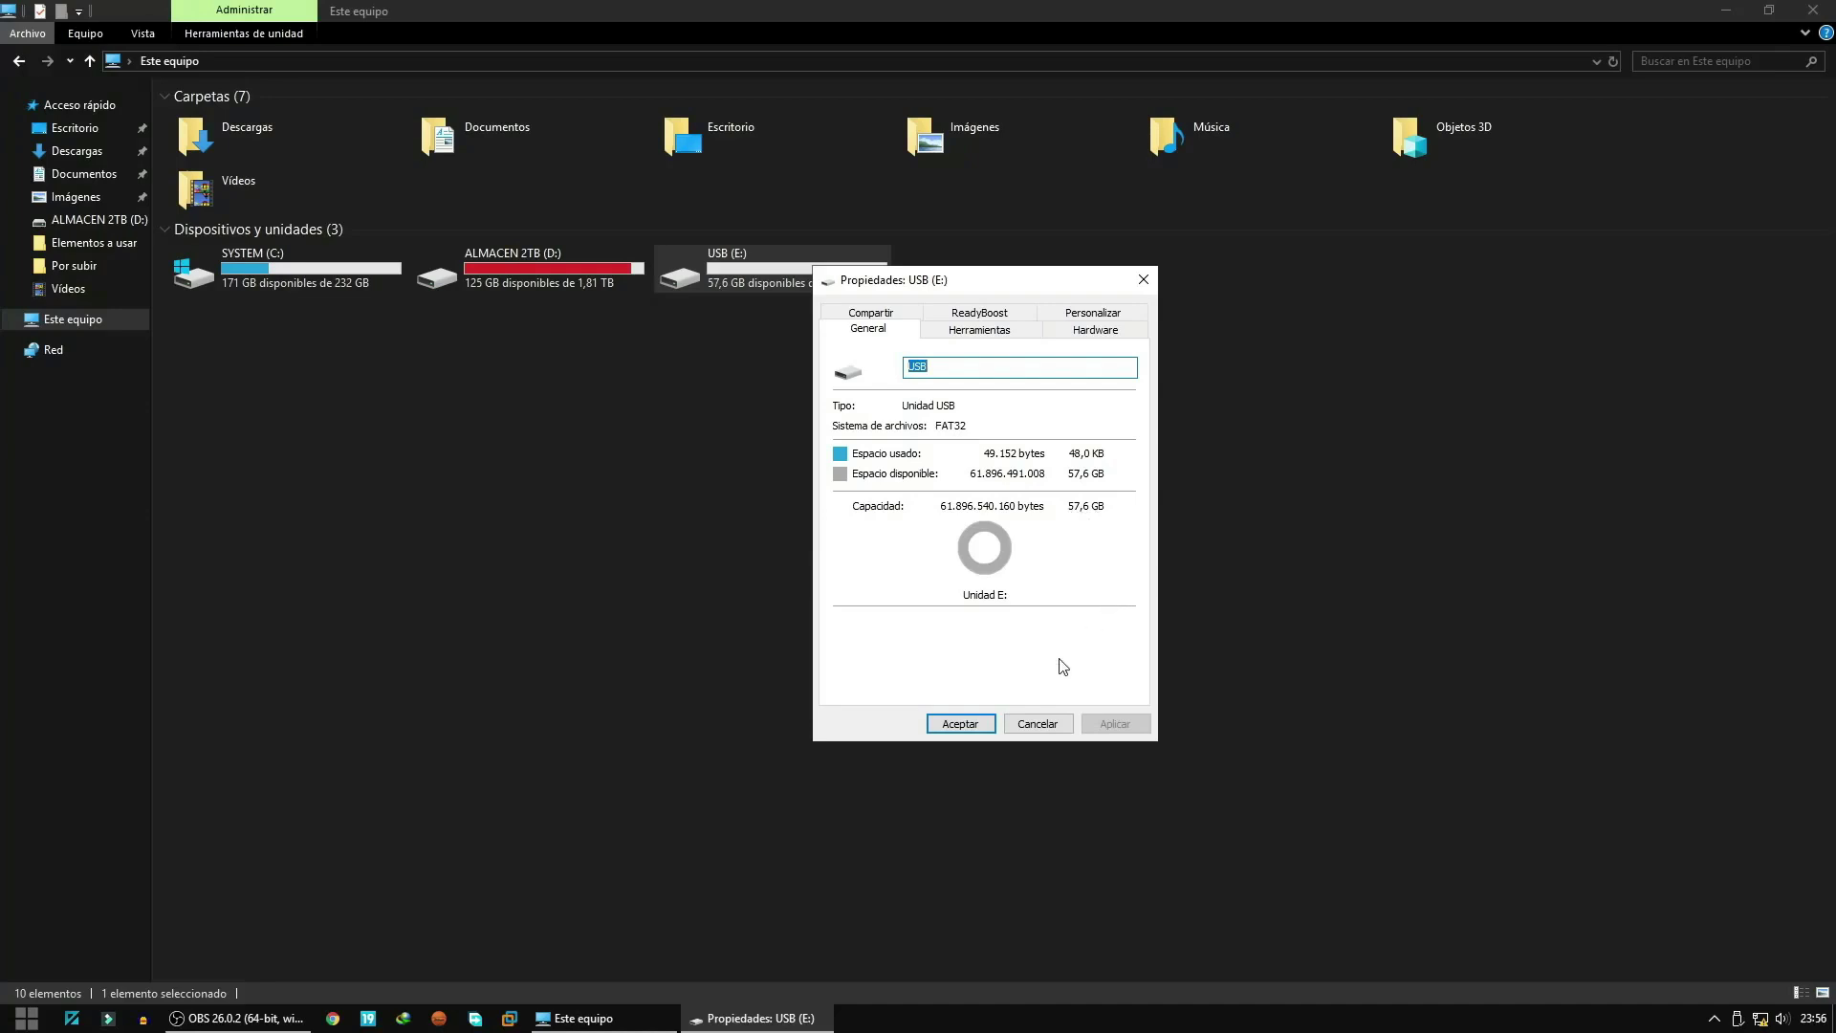
{"action": "left_click", "coordinate": [951, 724]}
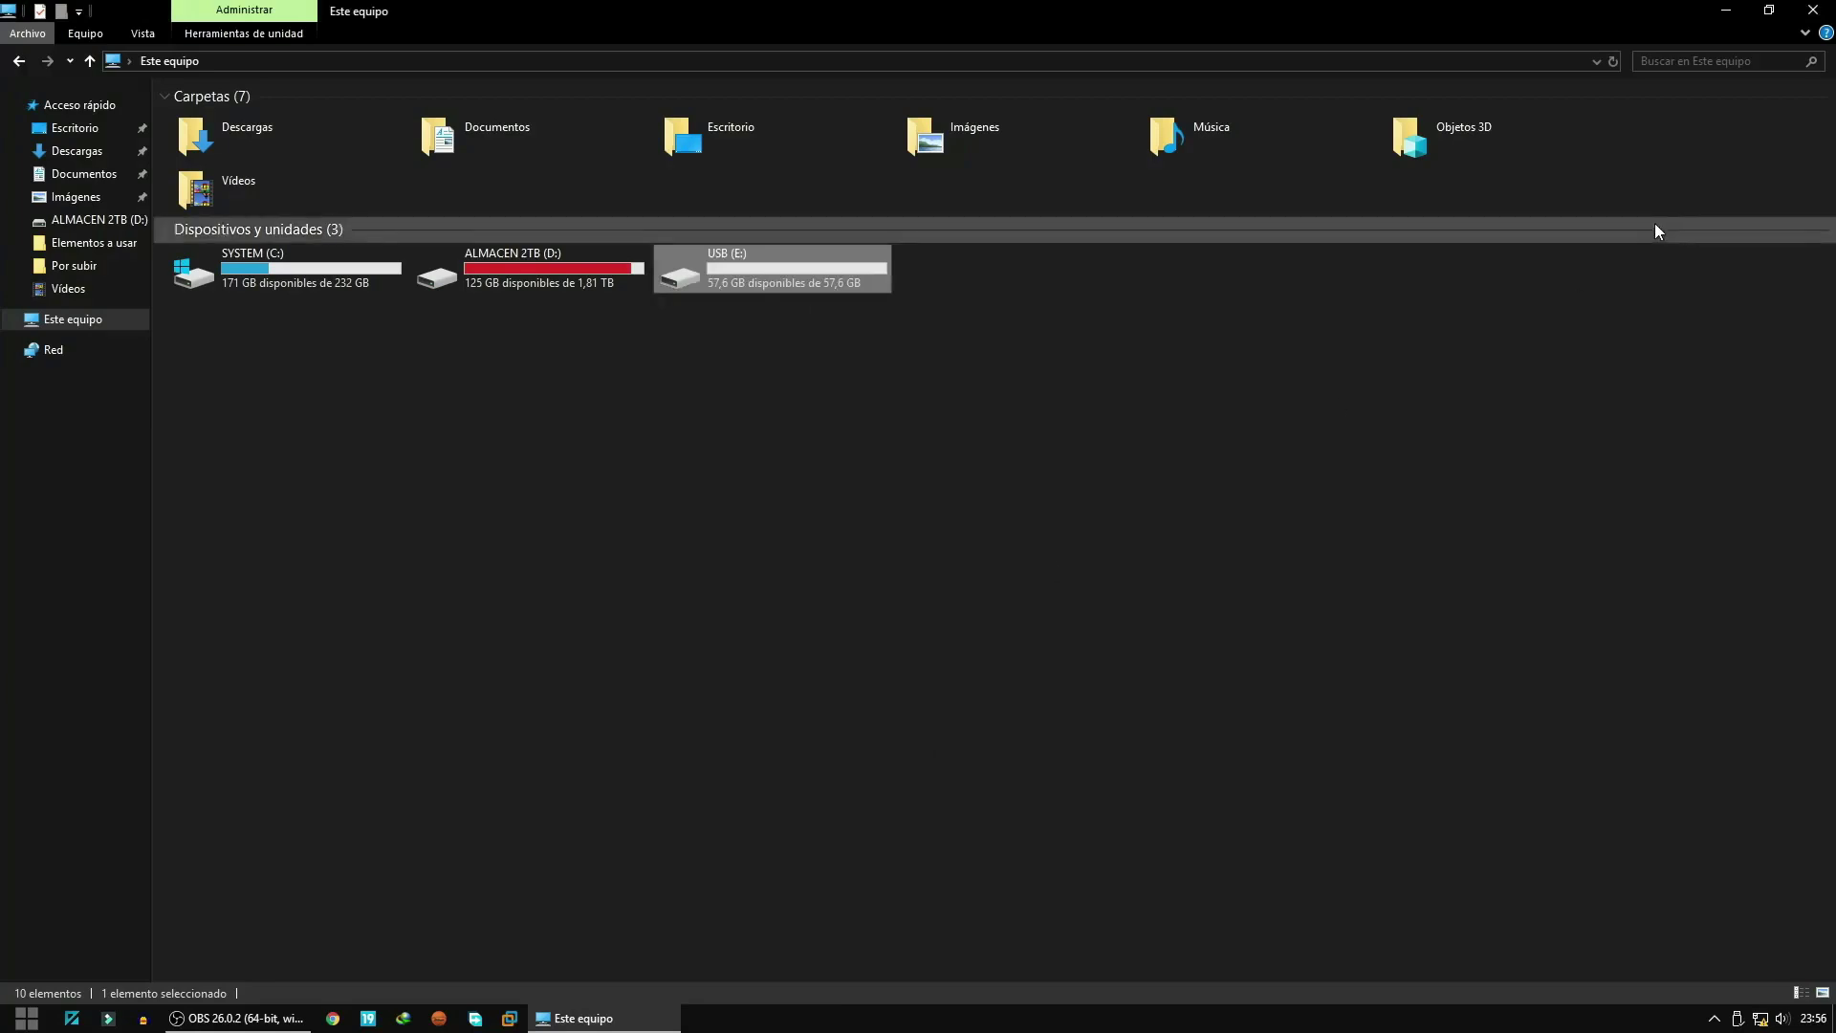
{"action": "left_click", "coordinate": [1813, 10]}
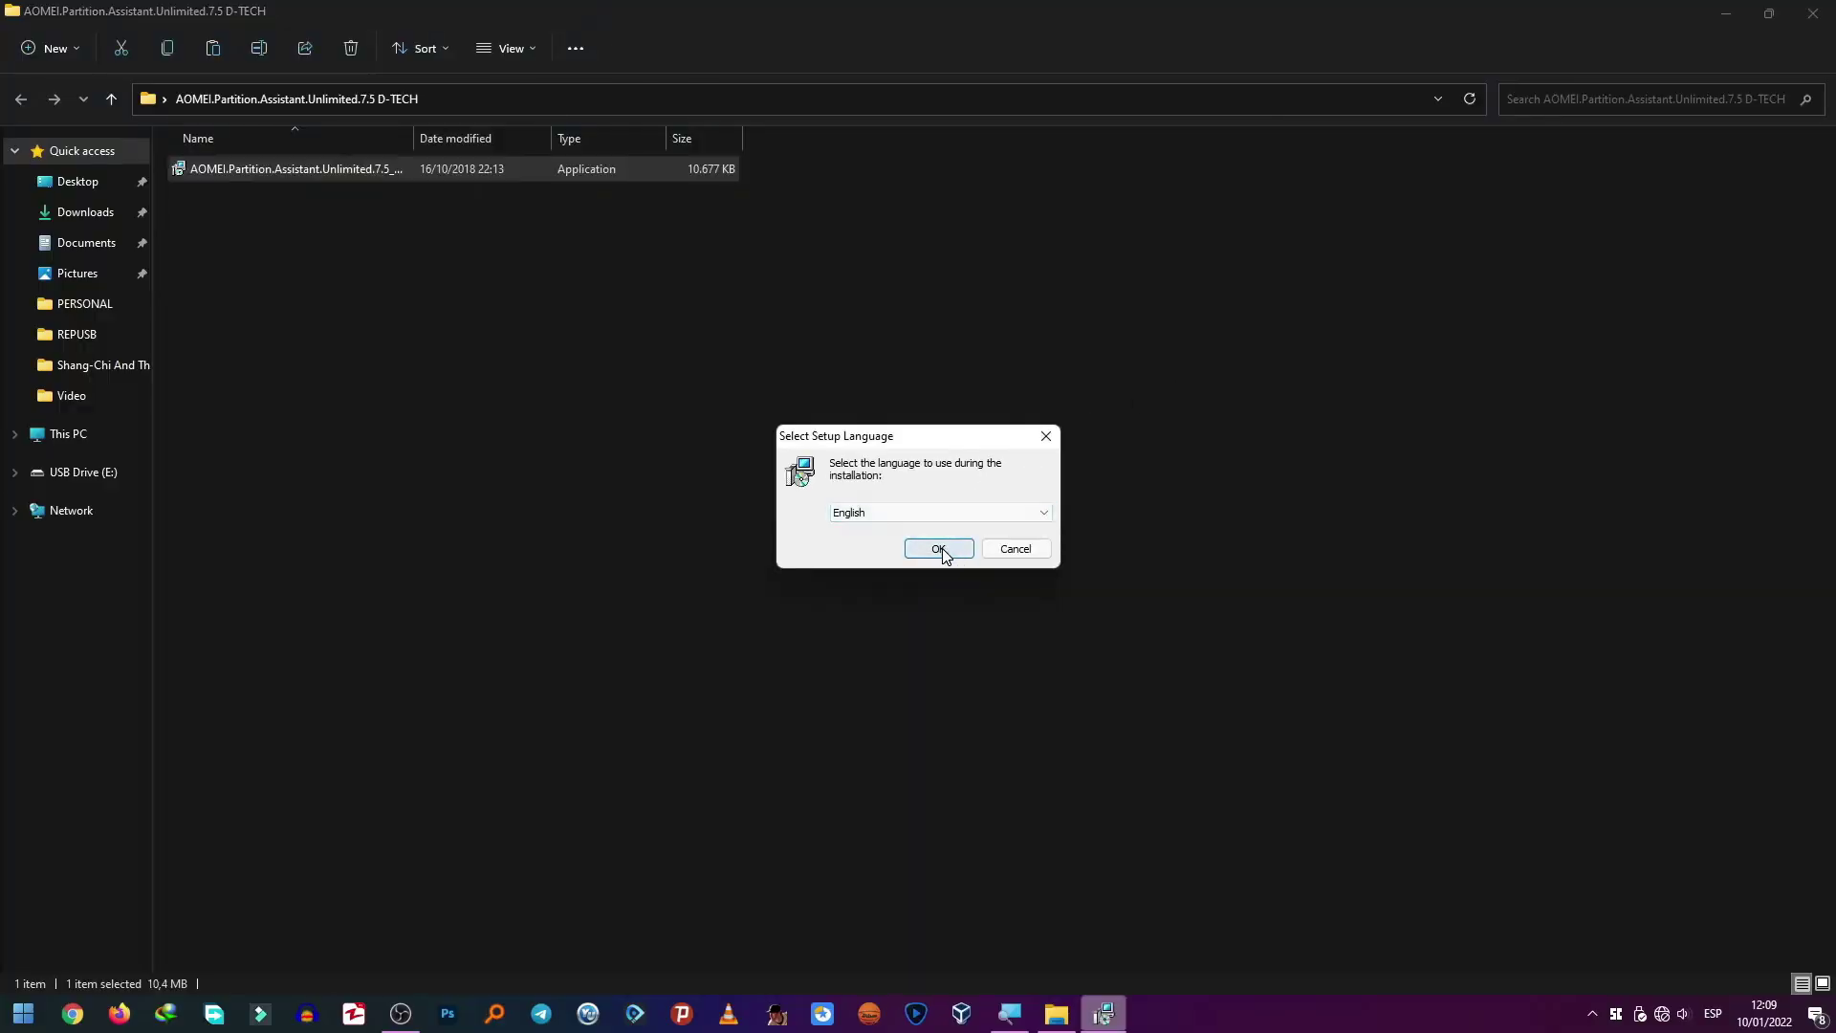
- Install AOMEI Partition Assistant Unlimited Edition 7.5 in English, keeping the default destination folder and the desktop shortcut
{"action": "left_click", "coordinate": [939, 549]}
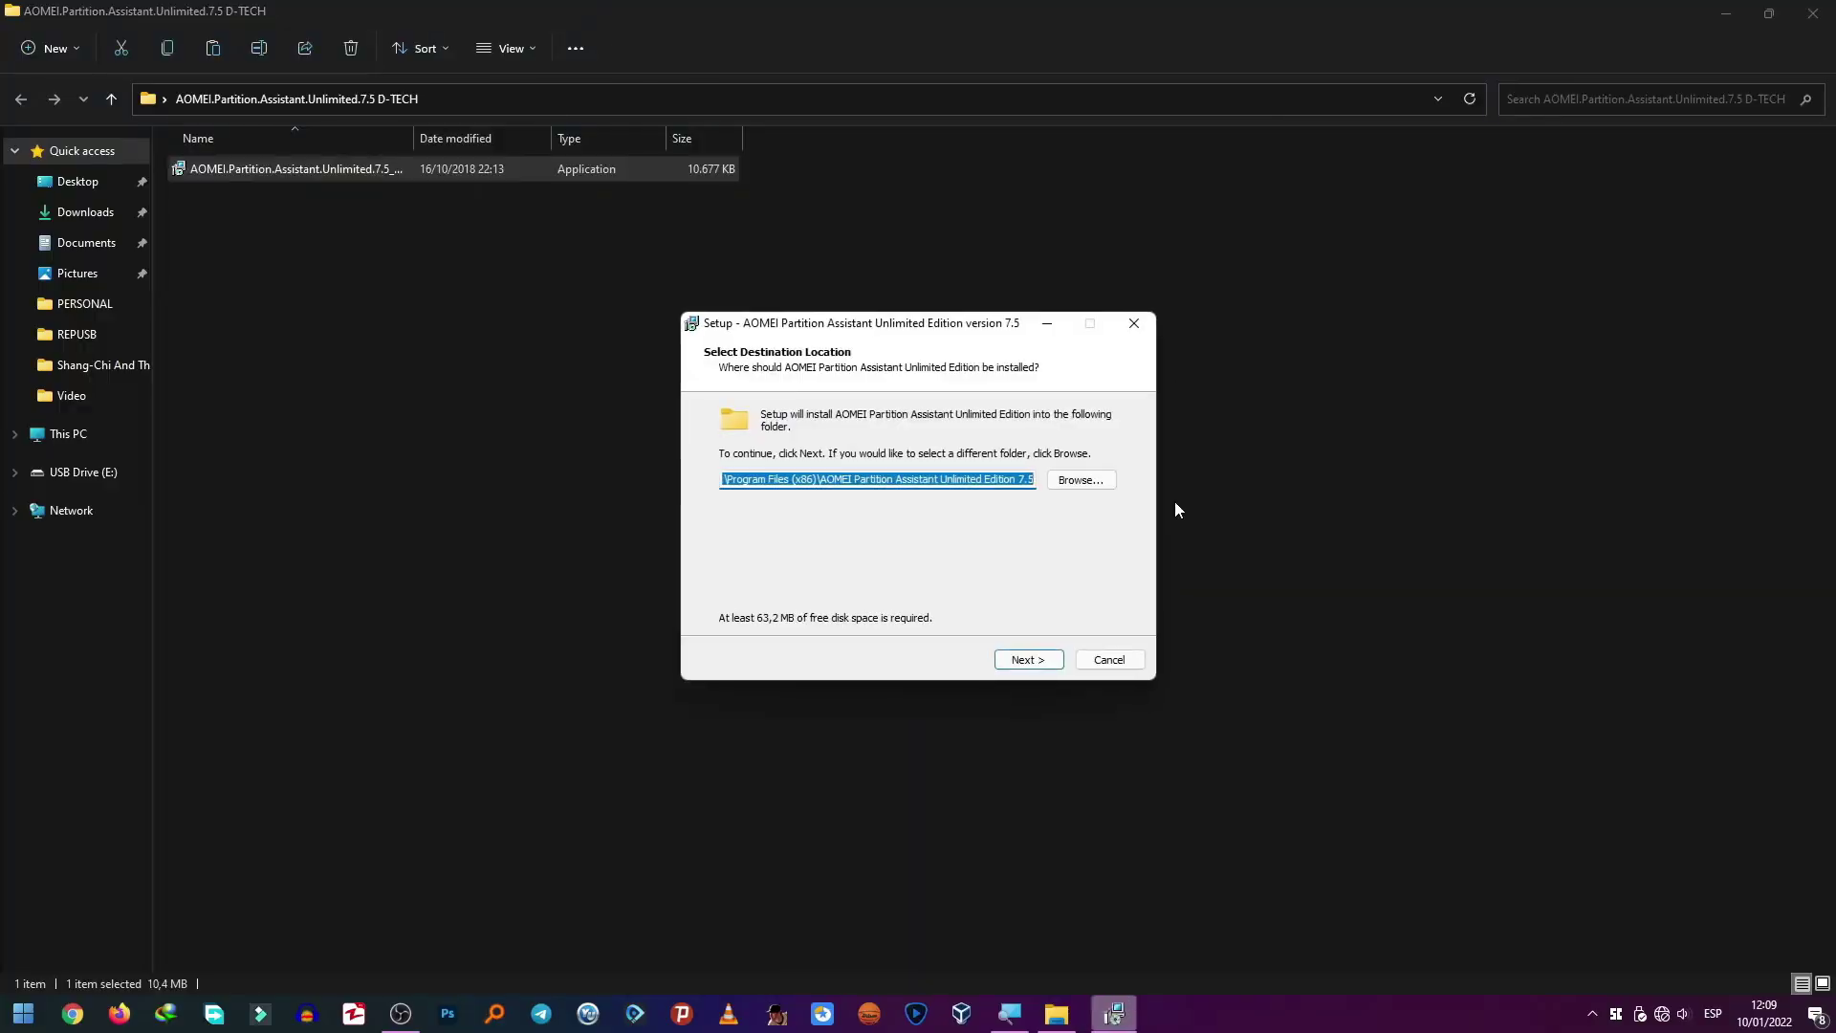
{"action": "left_click", "coordinate": [1024, 660]}
{"action": "left_click", "coordinate": [1023, 660]}
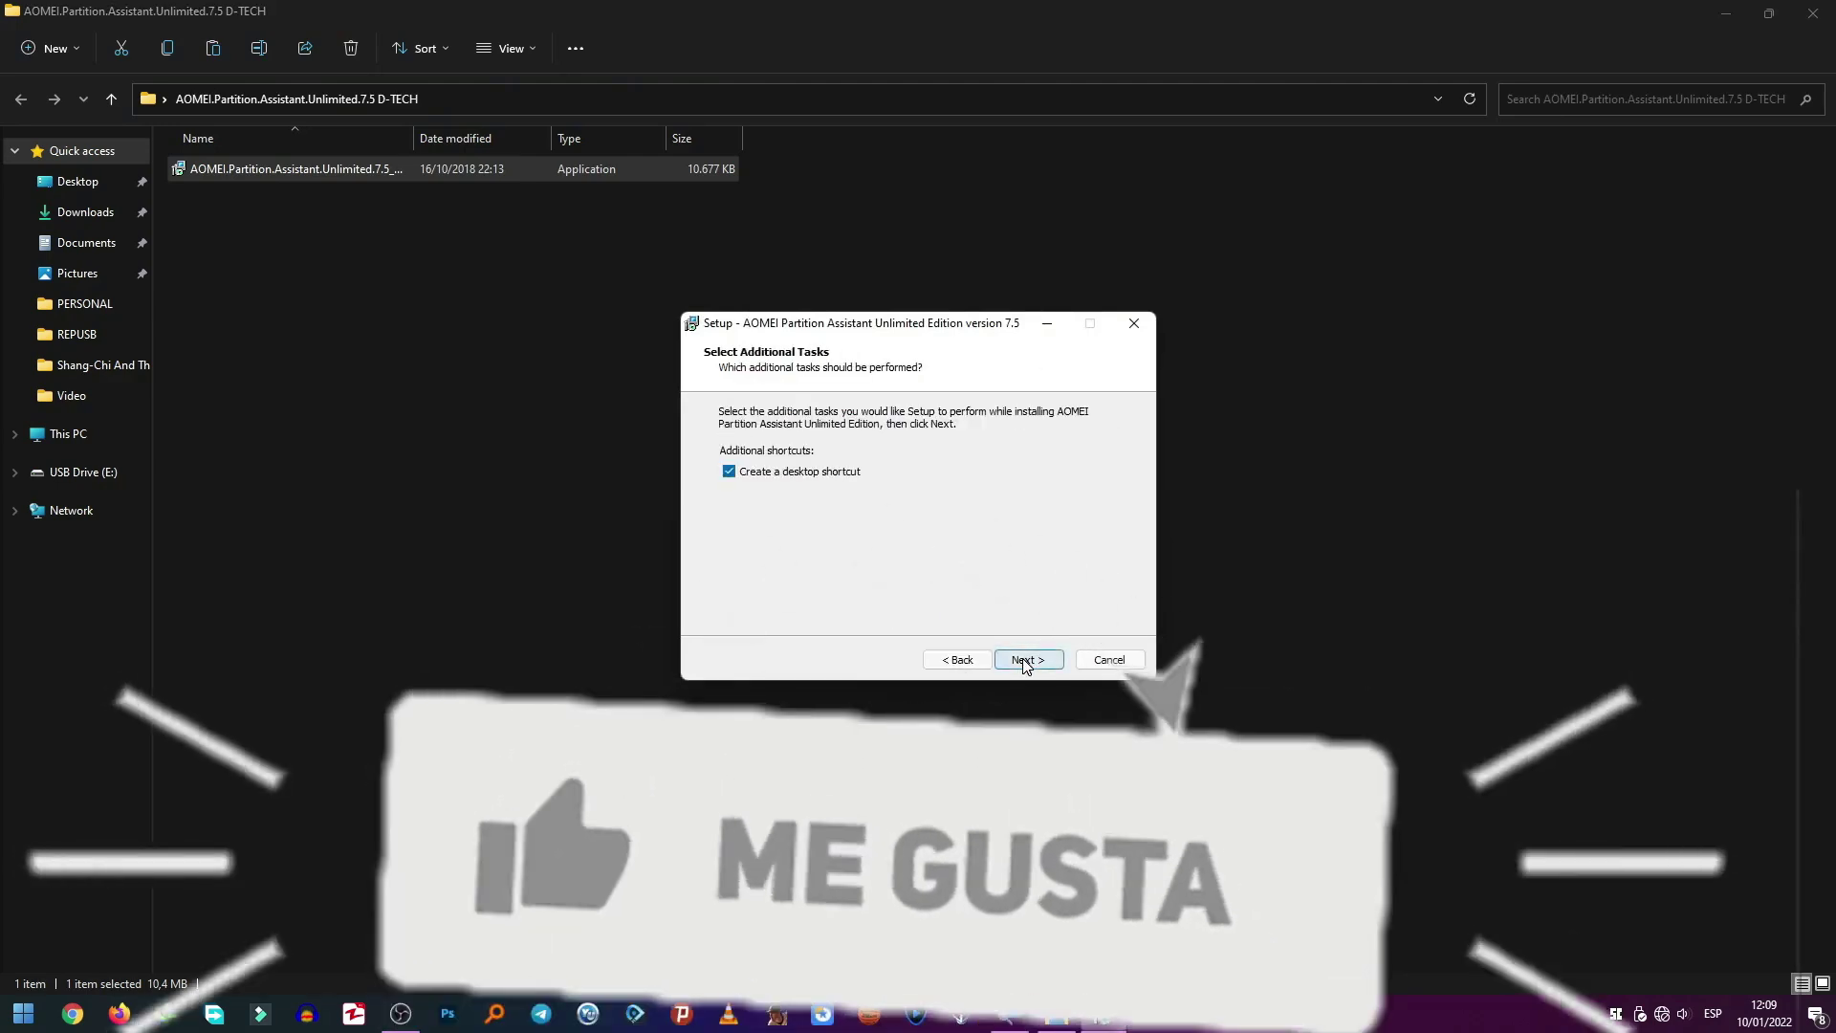
{"action": "left_click", "coordinate": [1023, 660]}
{"action": "left_click", "coordinate": [1024, 660]}
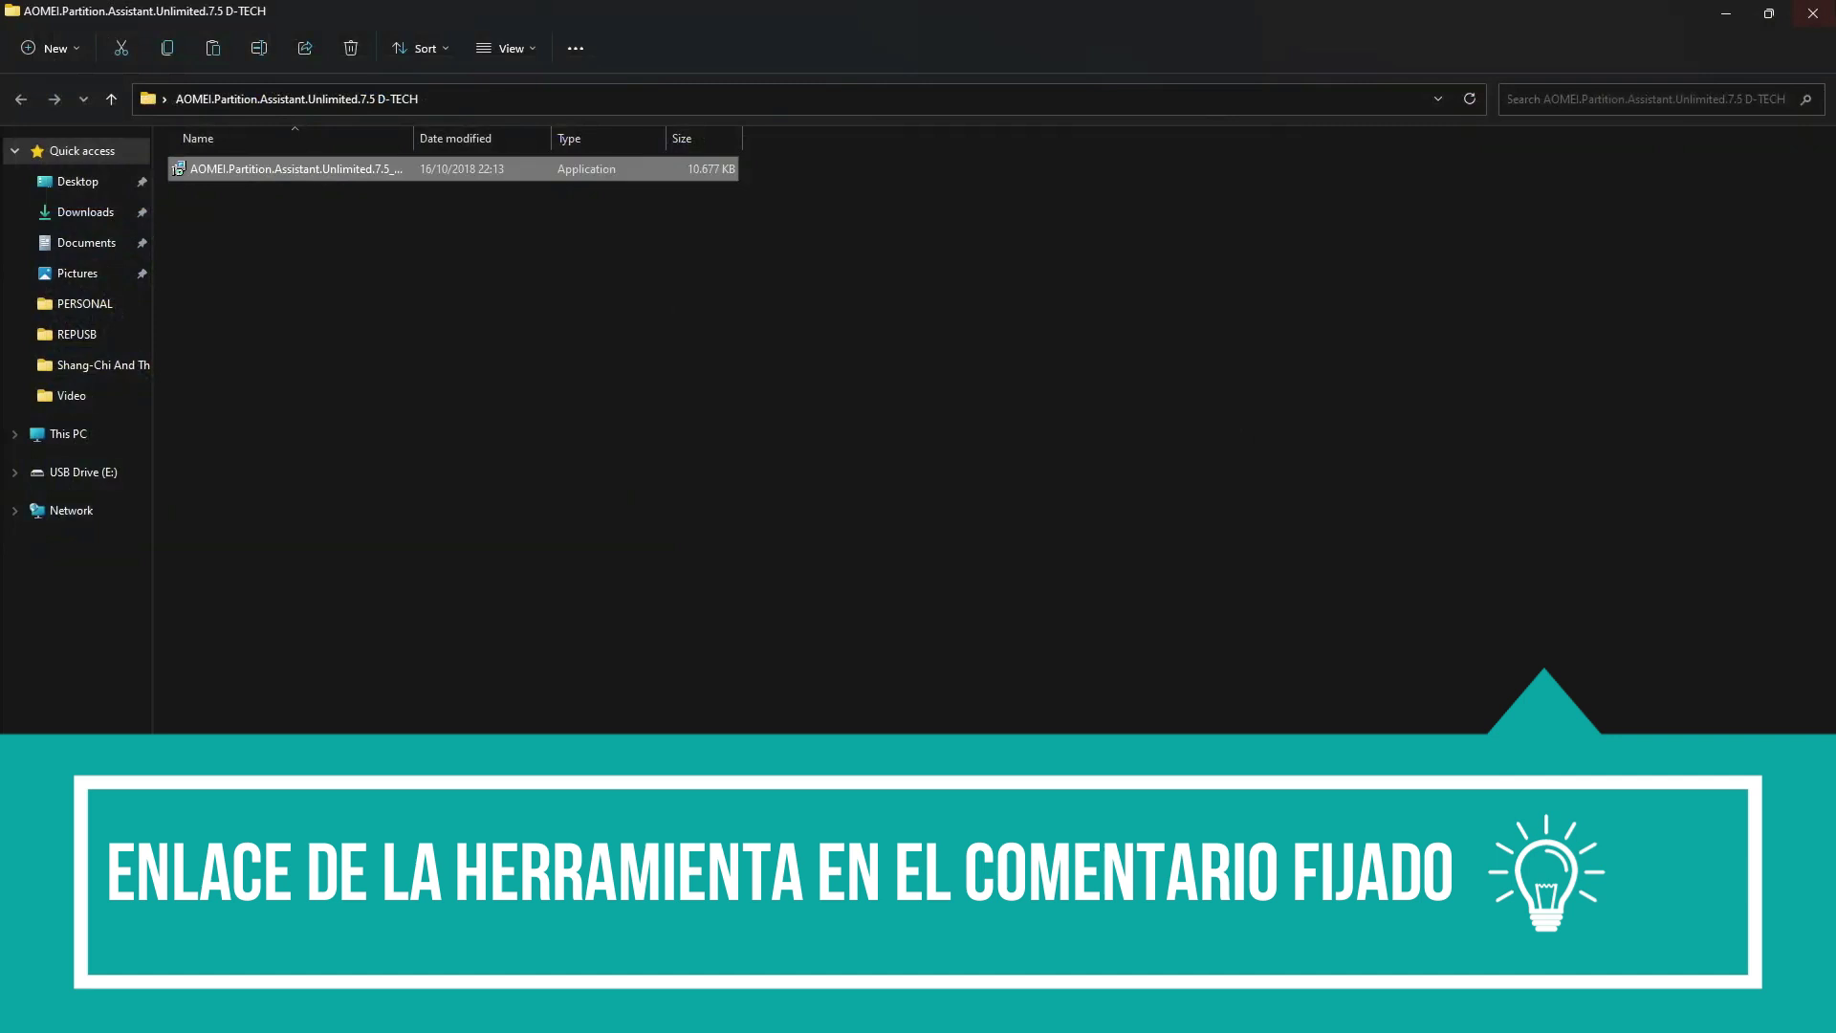
- Close the installer's folder and launch AOMEI Partition Assistant with Spanish as its language
{"action": "left_click", "coordinate": [1812, 13]}
{"action": "left_click", "coordinate": [40, 138]}
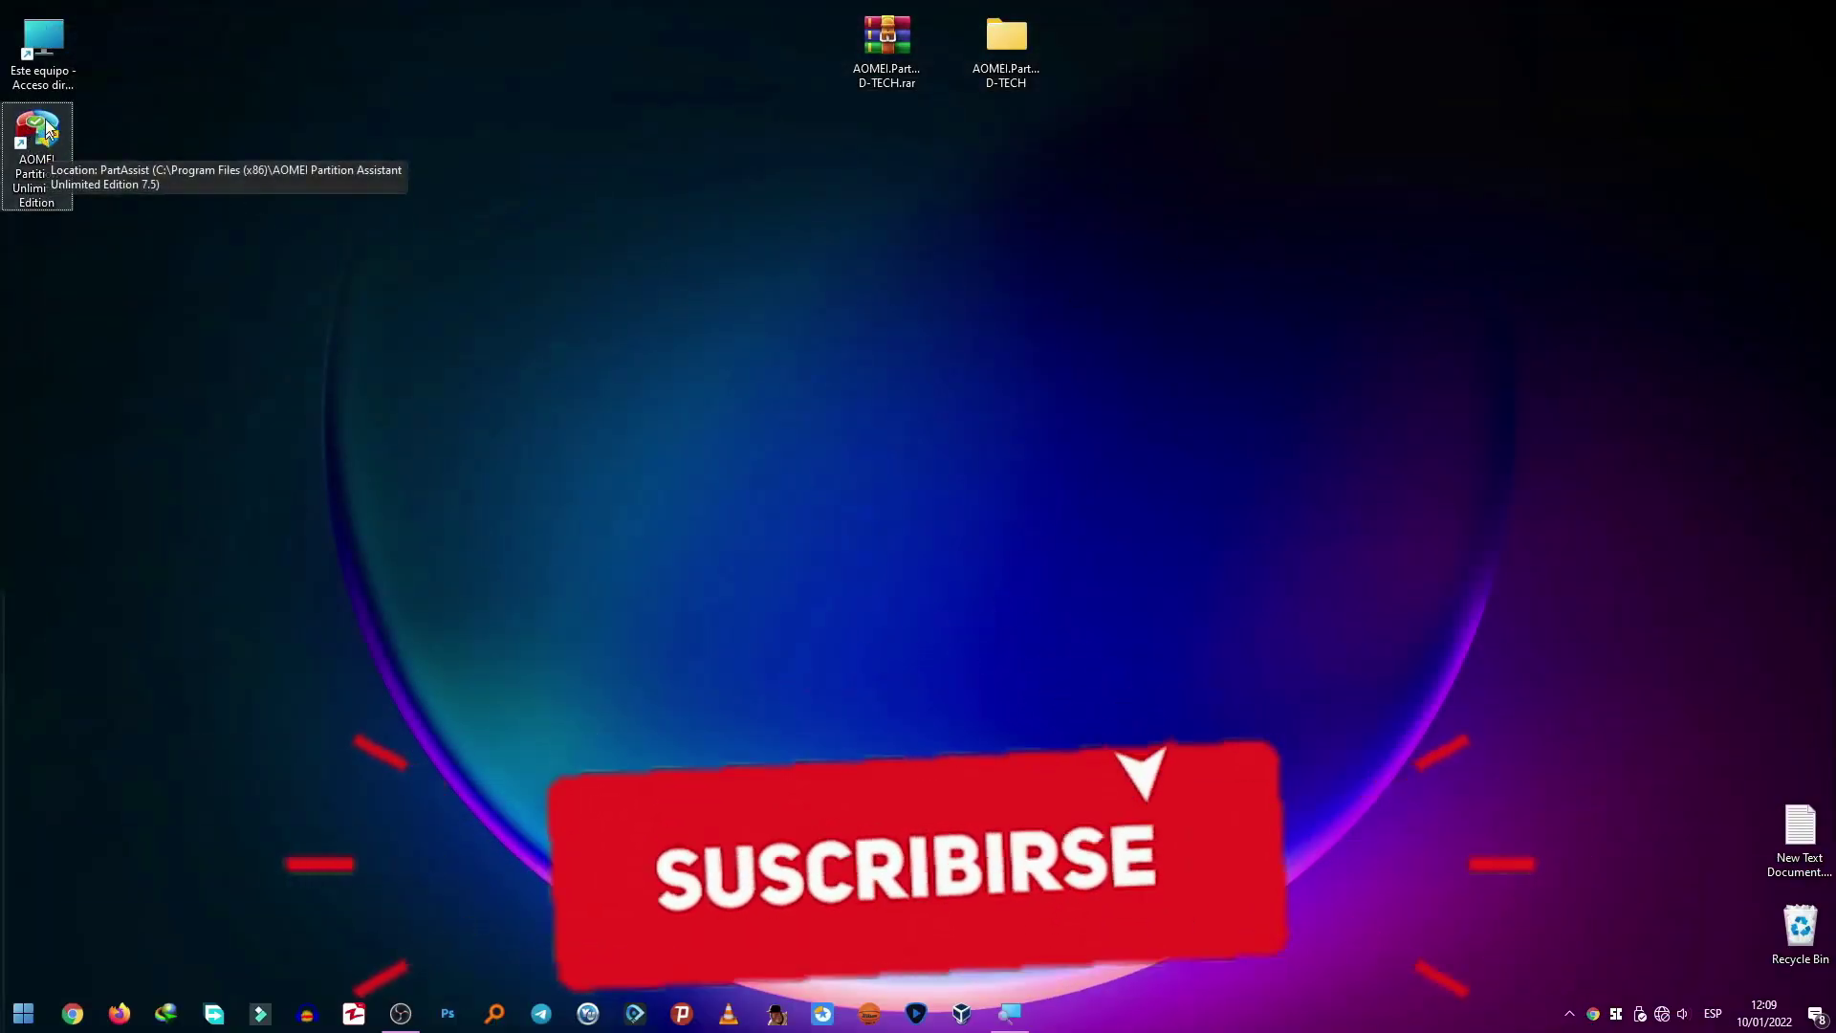
{"action": "double_click", "coordinate": [42, 142]}
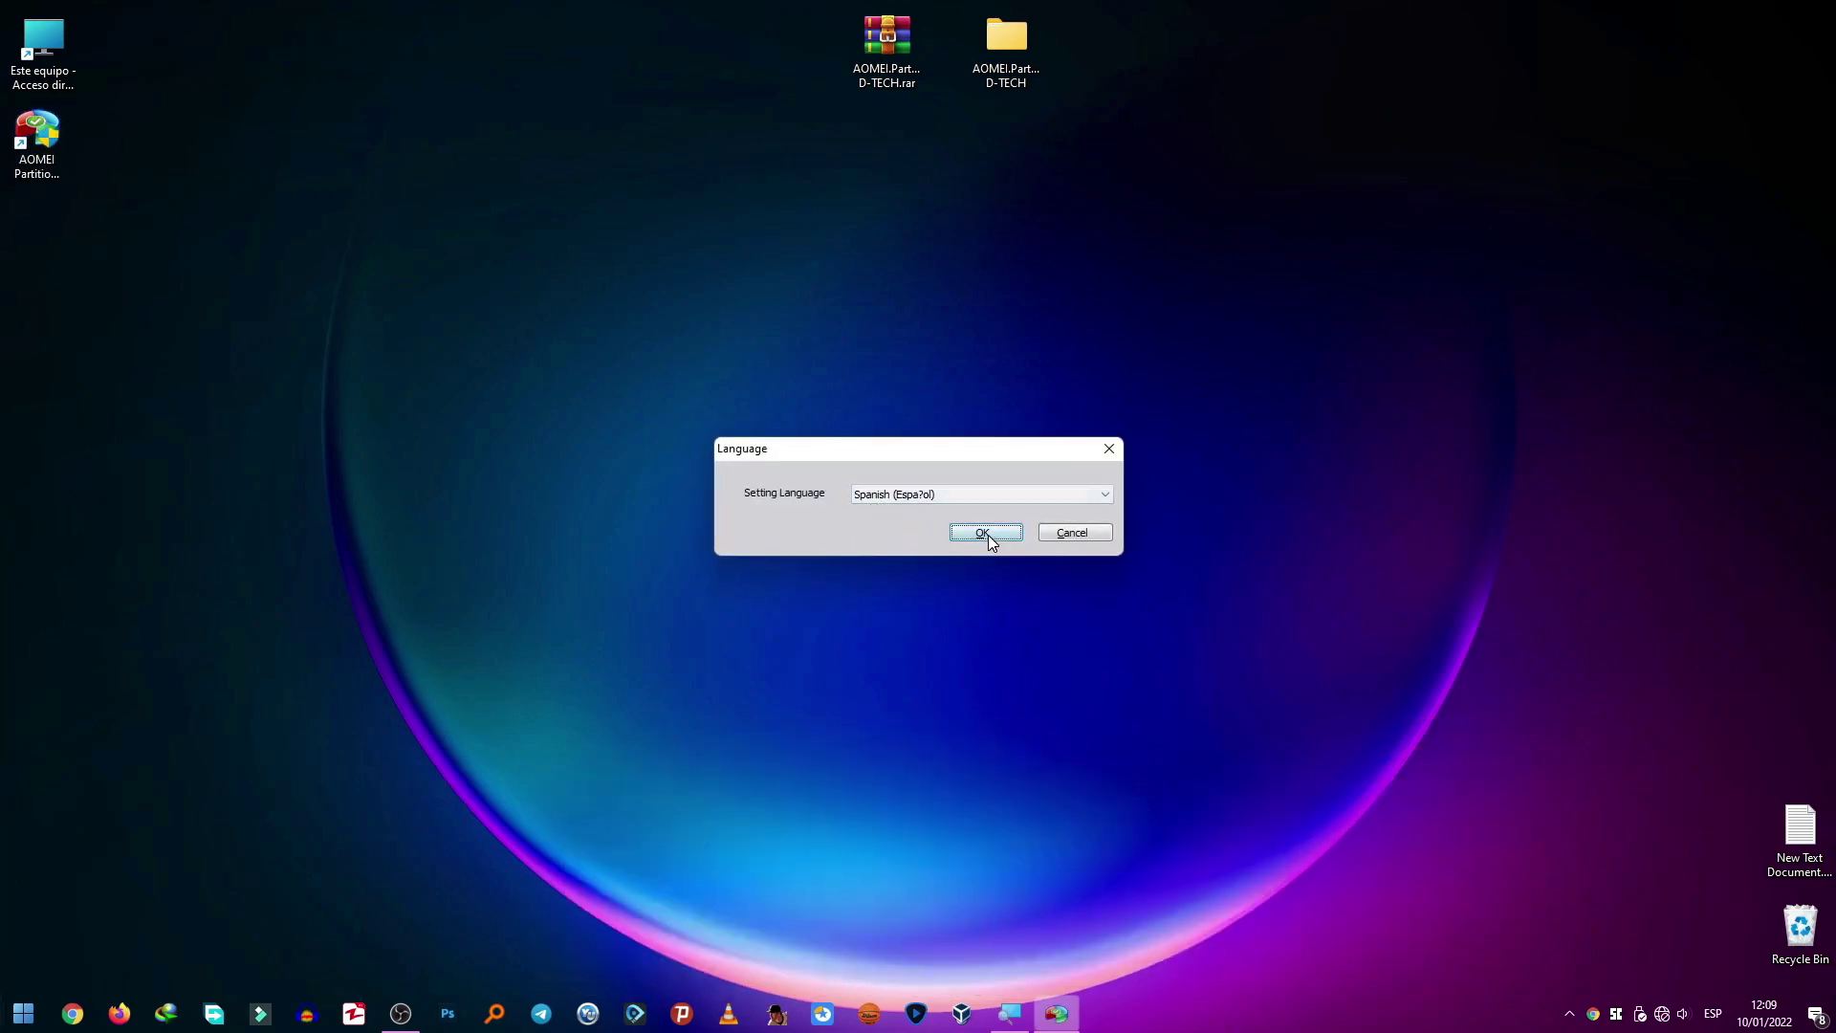
{"action": "left_click", "coordinate": [987, 534]}
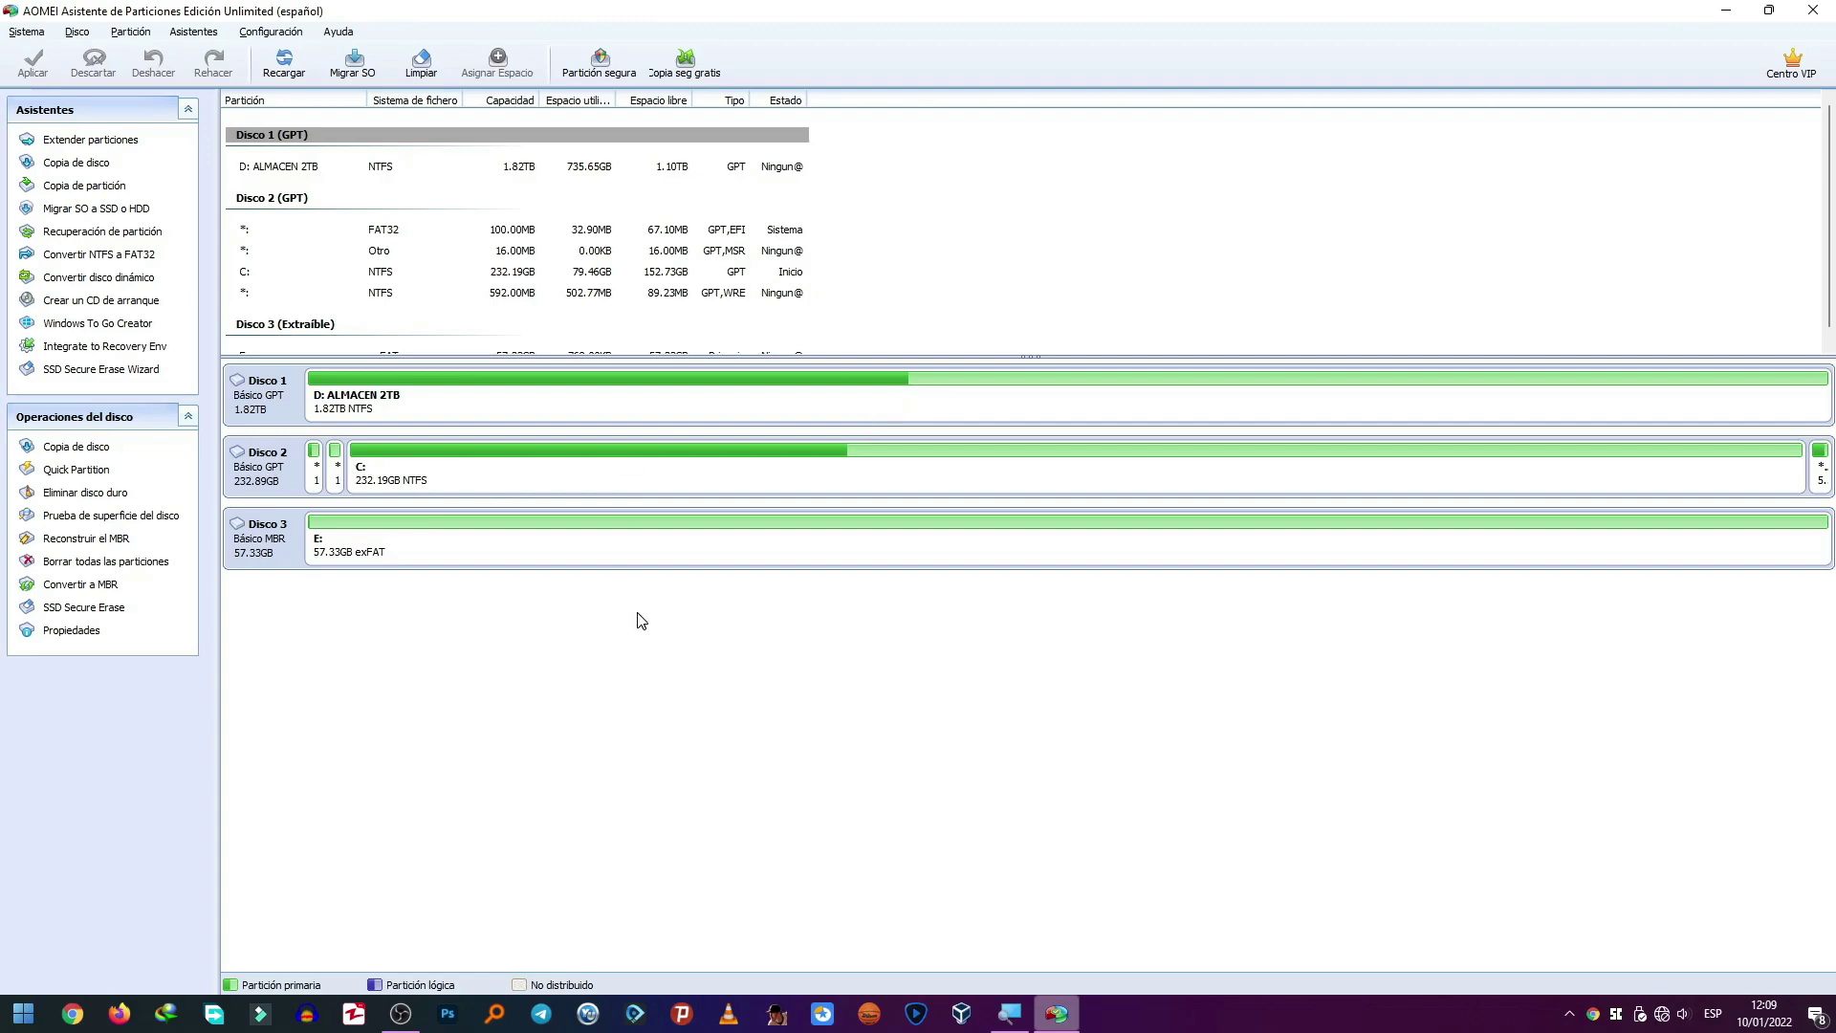
- Set up formatting of the E: partition on Disco 3 as FAT32 with the label USB and the default 32KB cluster size
{"action": "left_click", "coordinate": [393, 553]}
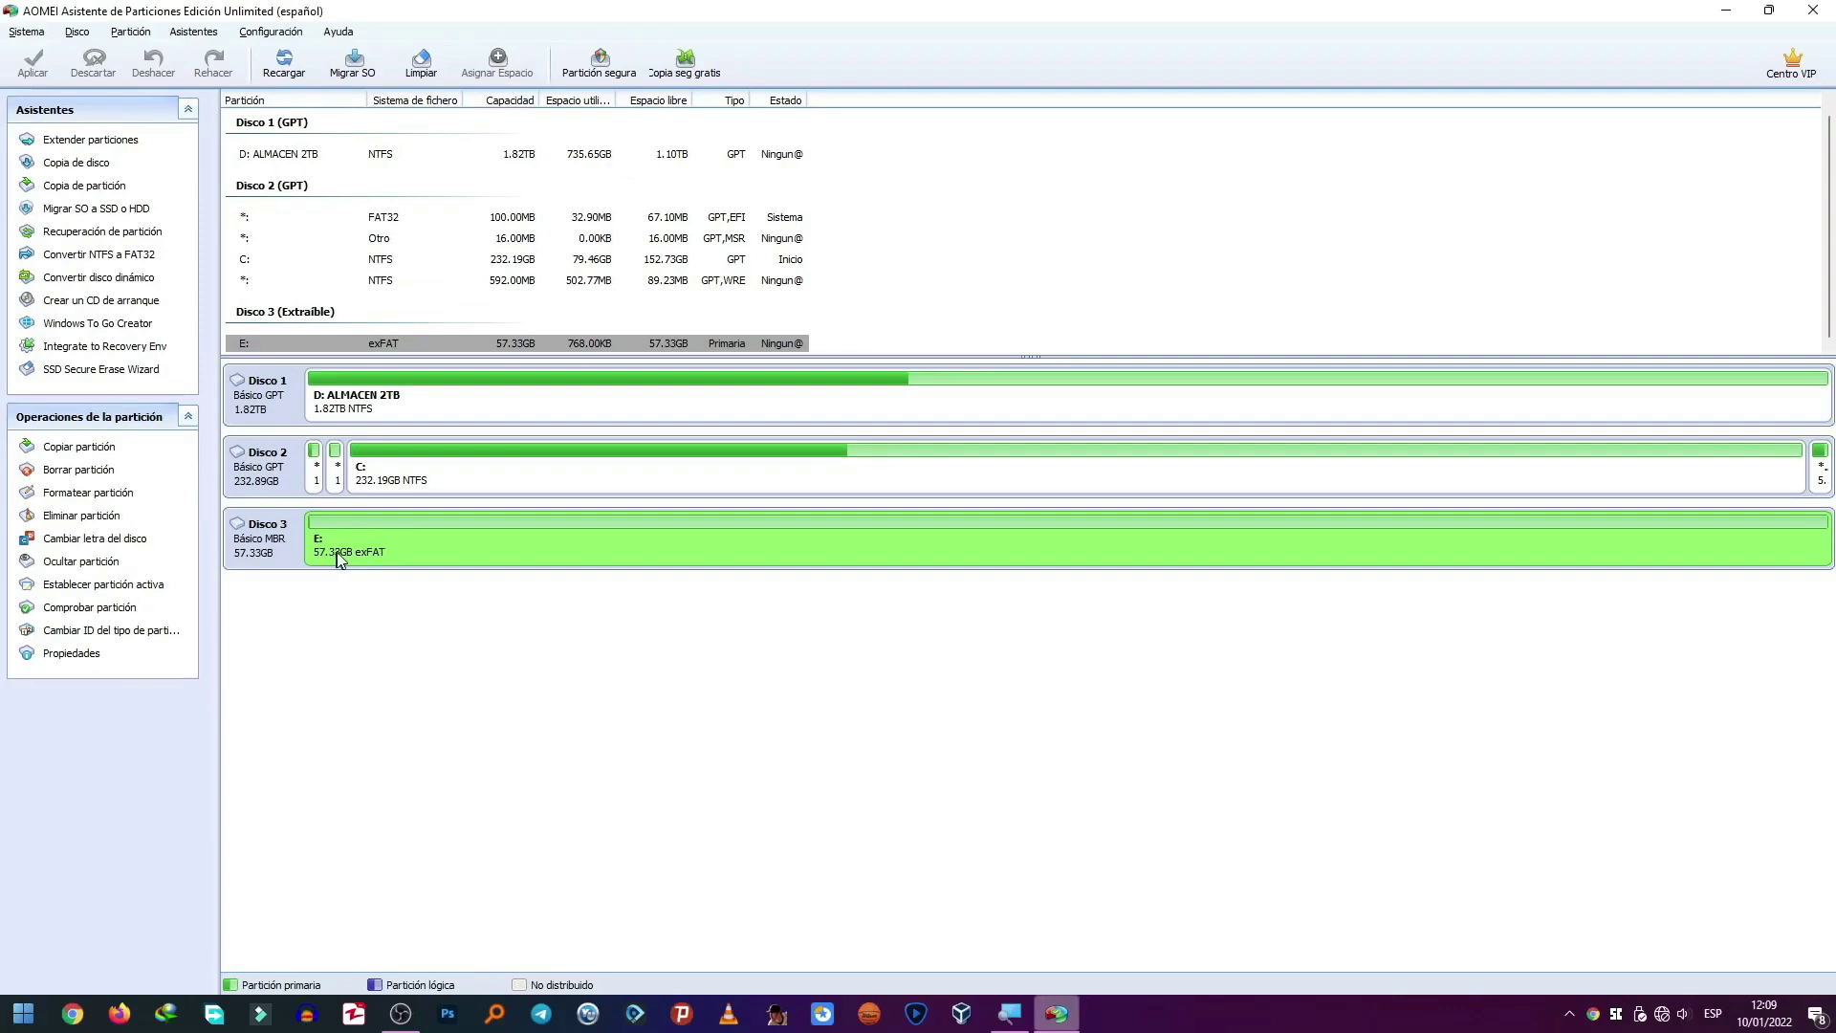
{"action": "right_click", "coordinate": [397, 545]}
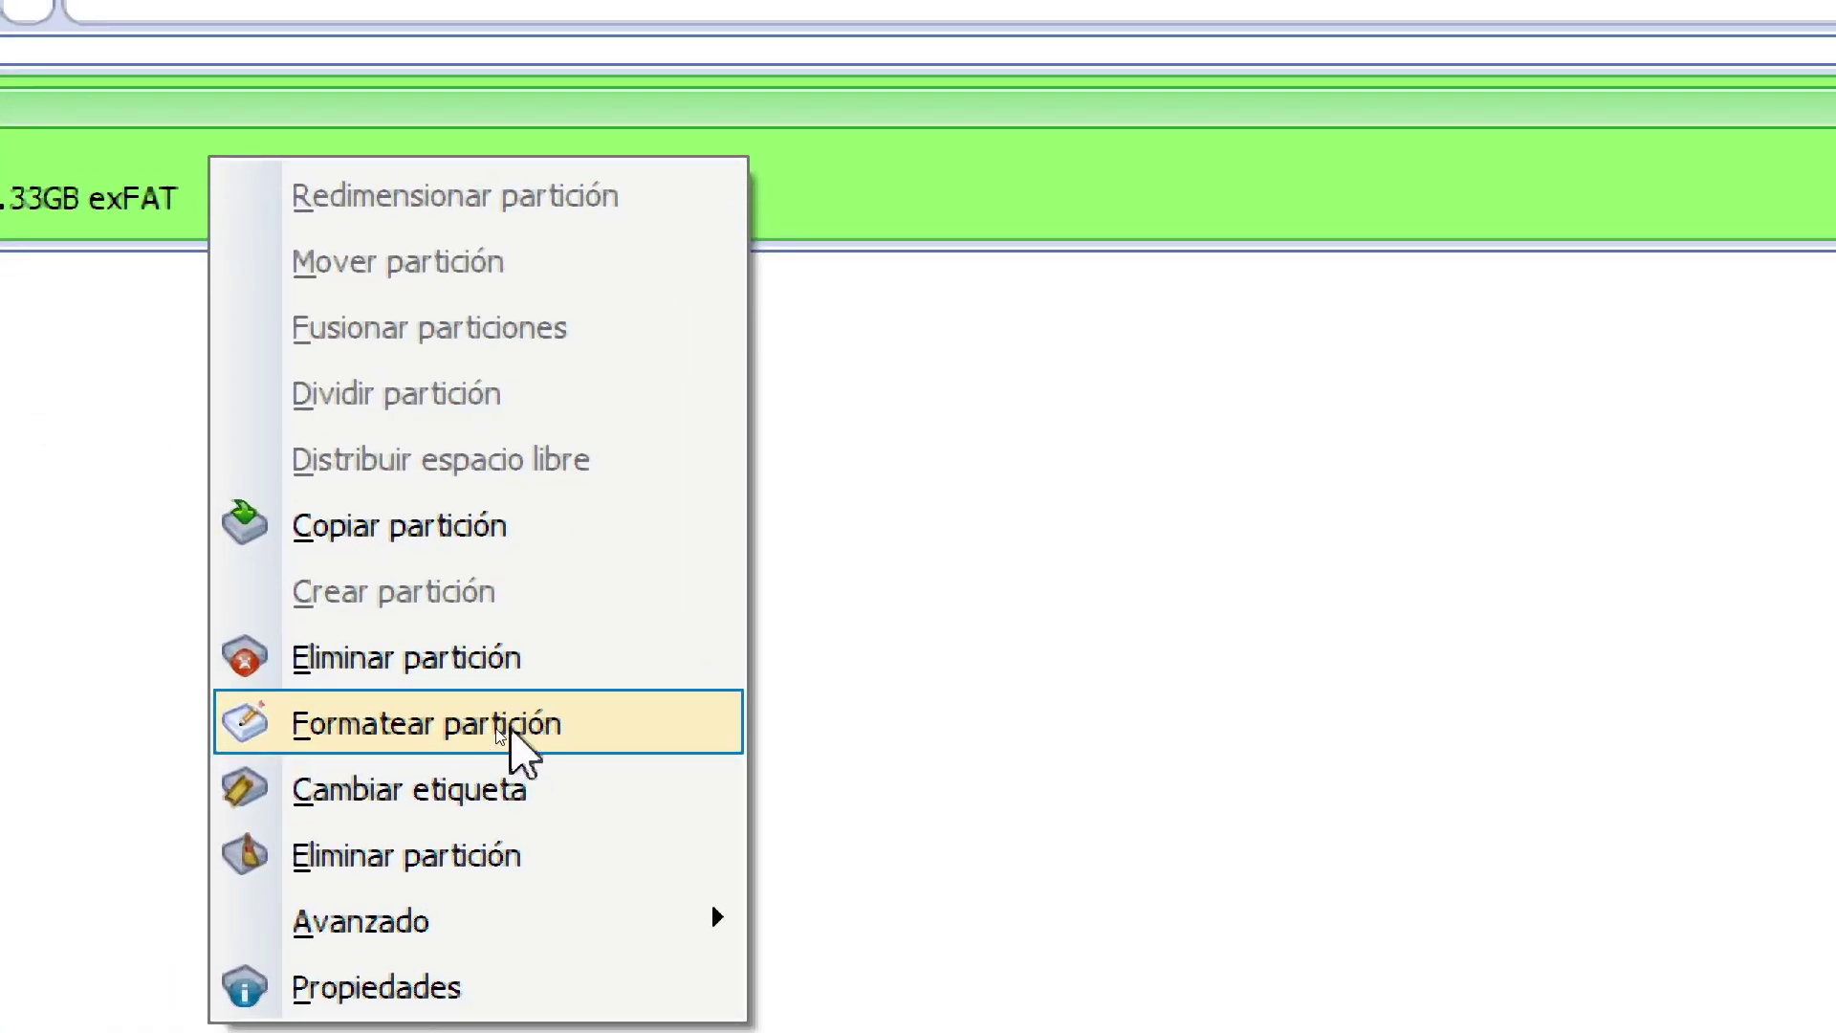
{"action": "left_click", "coordinate": [496, 729]}
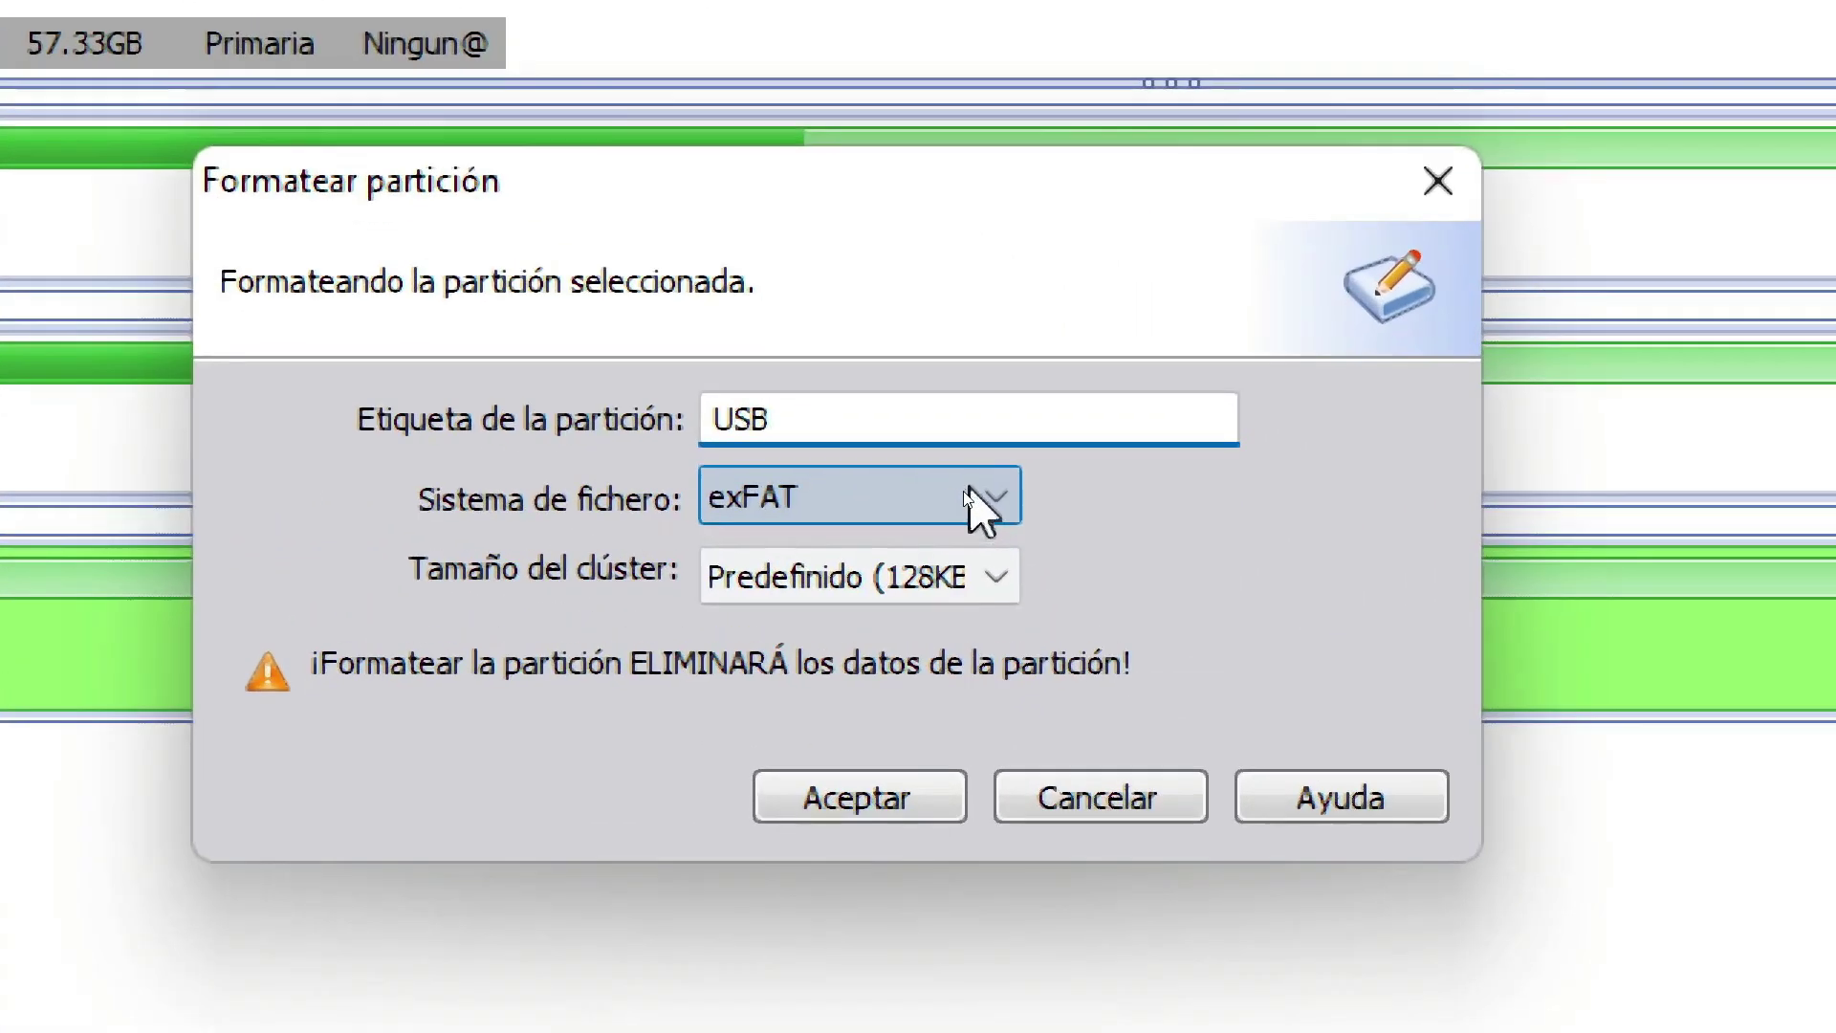
{"action": "left_click", "coordinate": [925, 493]}
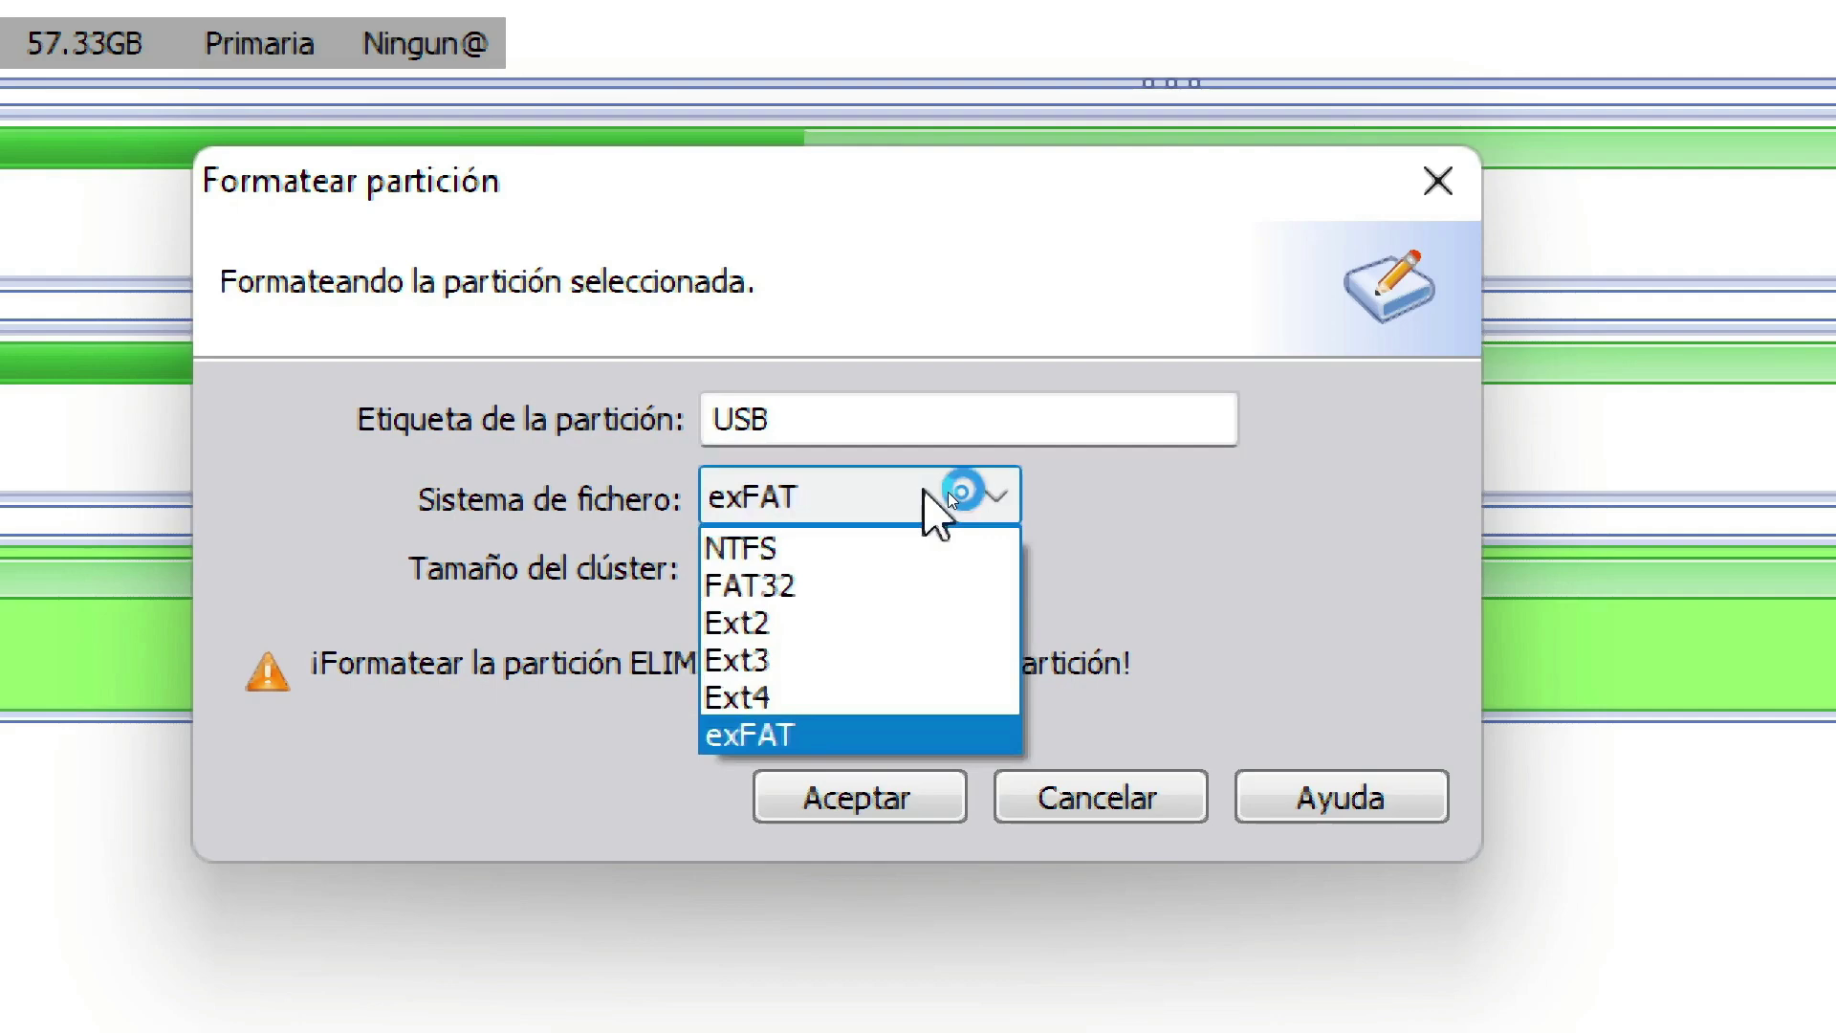
{"action": "left_click", "coordinate": [798, 586]}
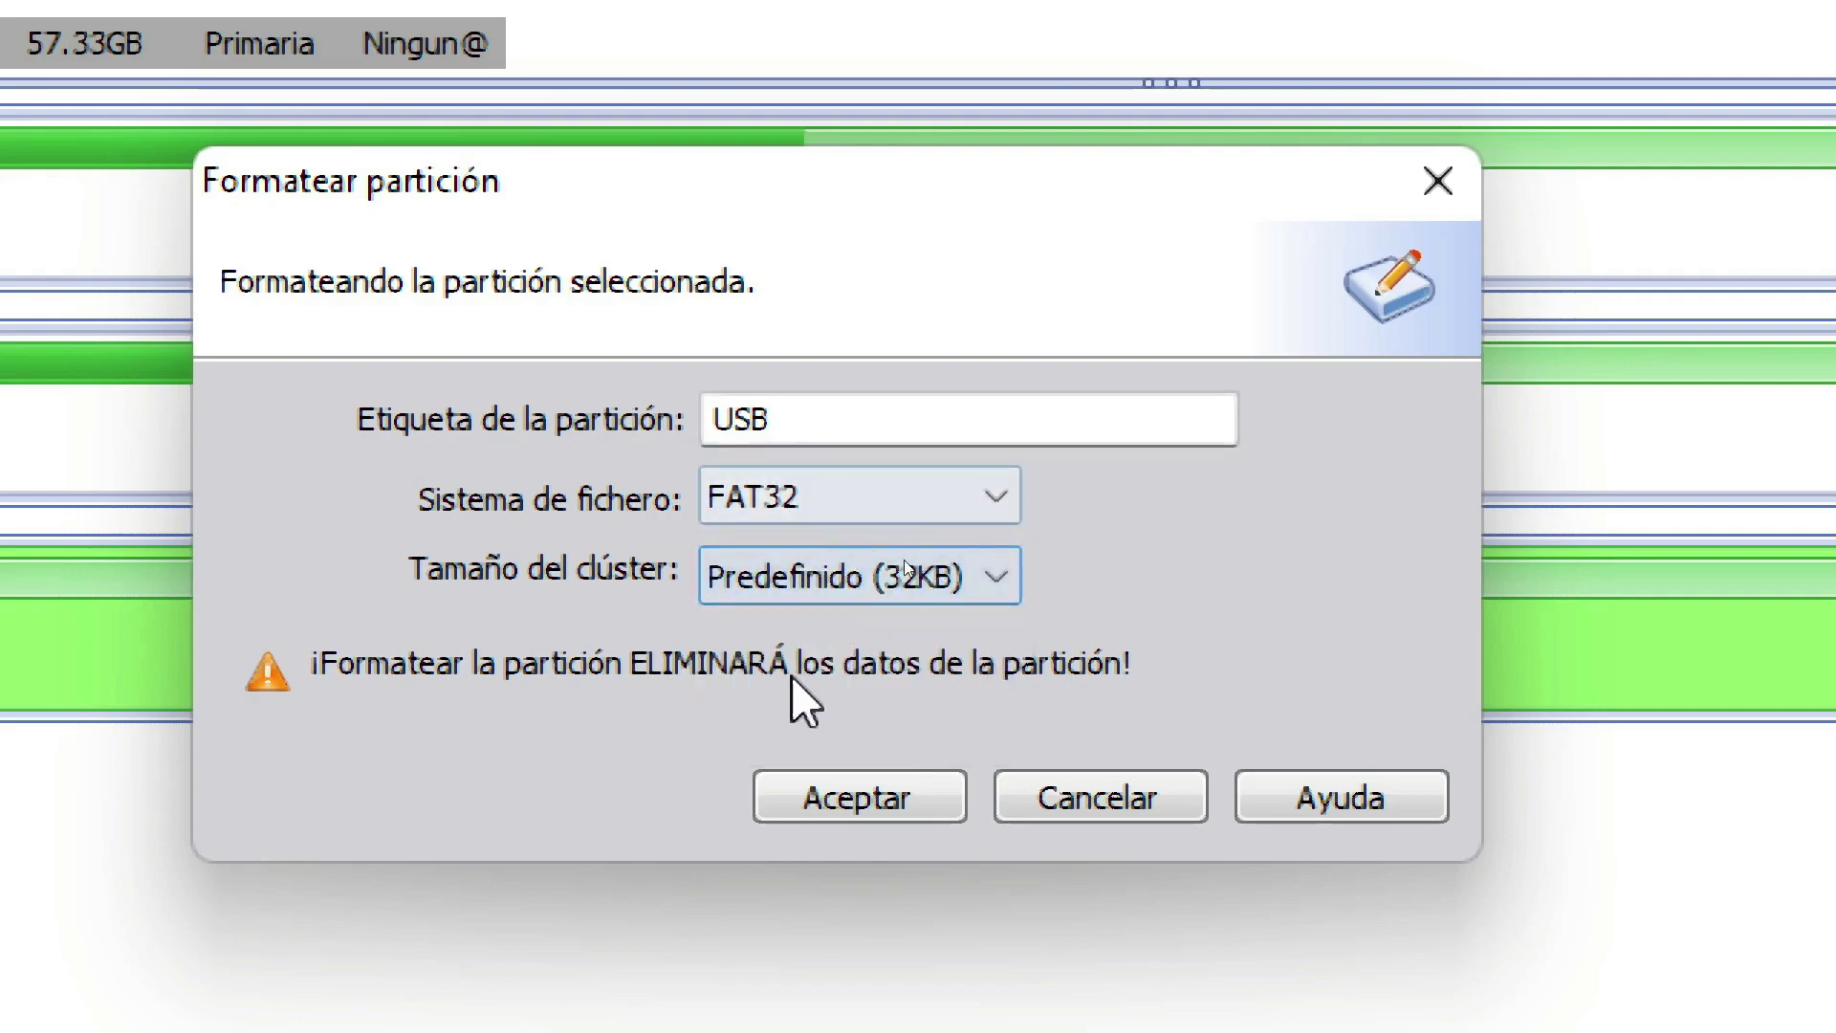
{"action": "left_click", "coordinate": [872, 803]}
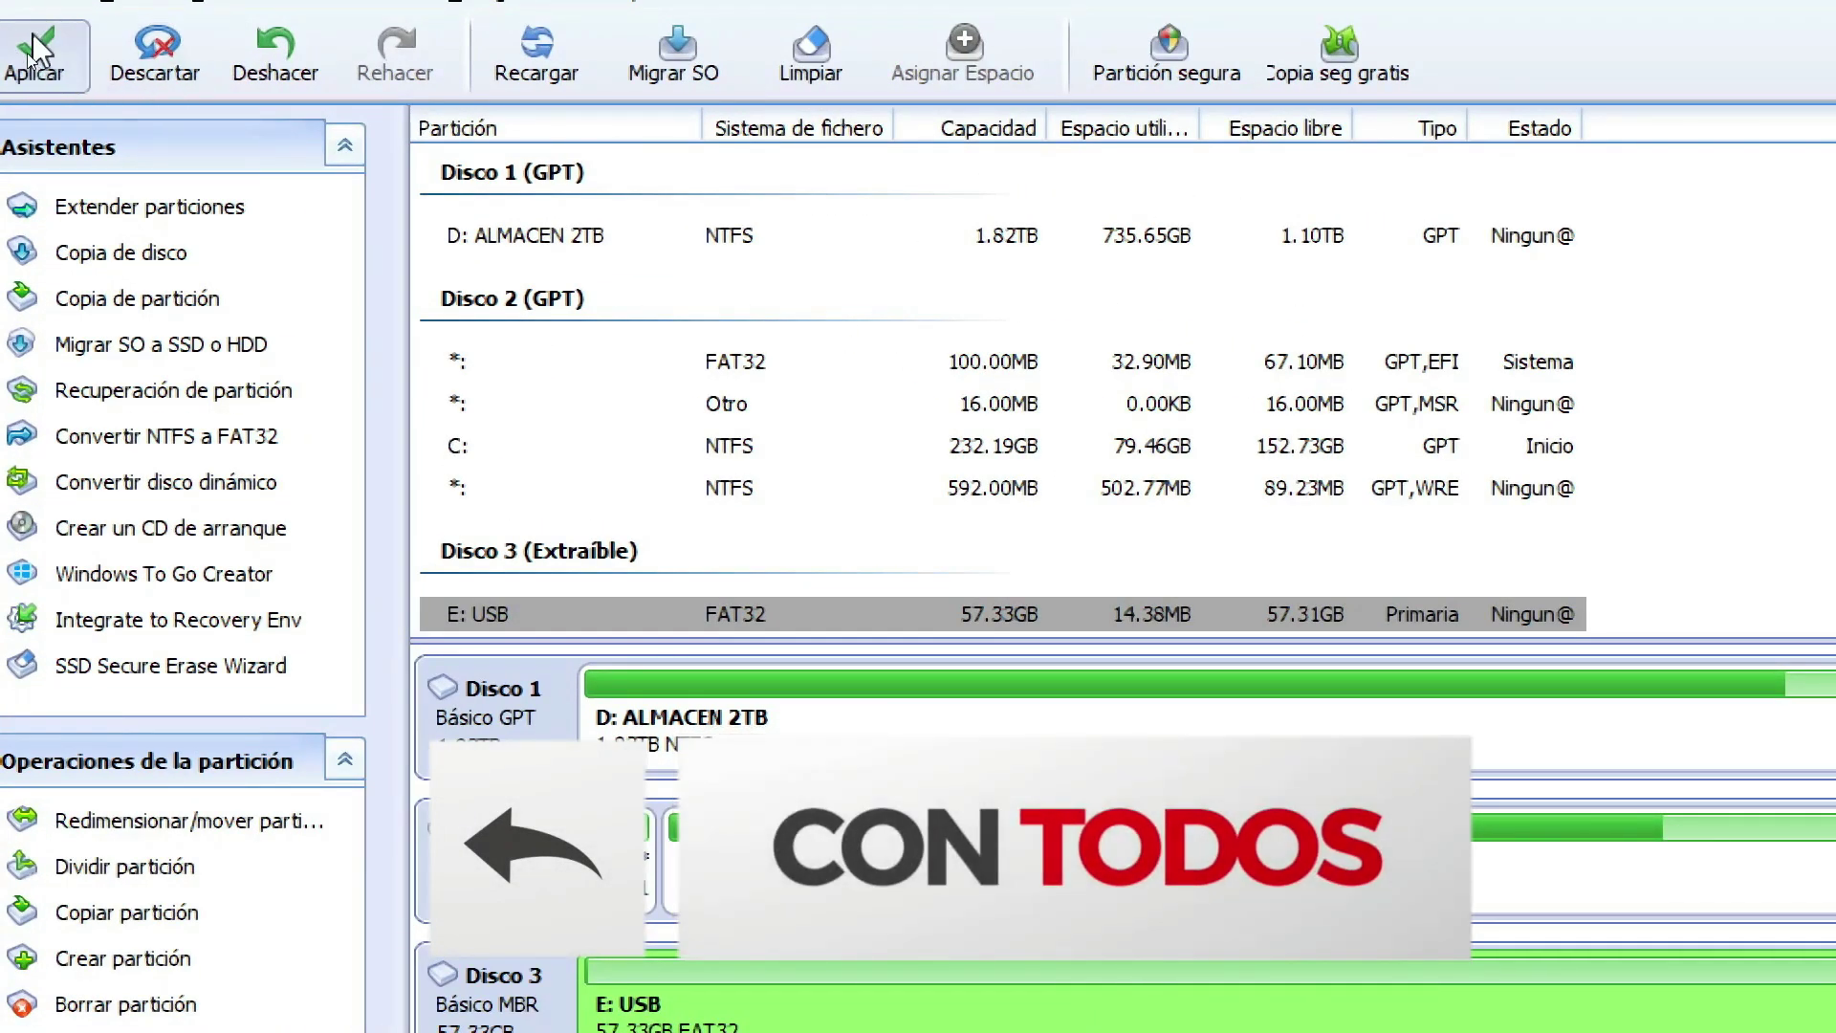
- Apply the pending format operation to the E: partition and close the partition program
{"action": "left_click", "coordinate": [38, 67]}
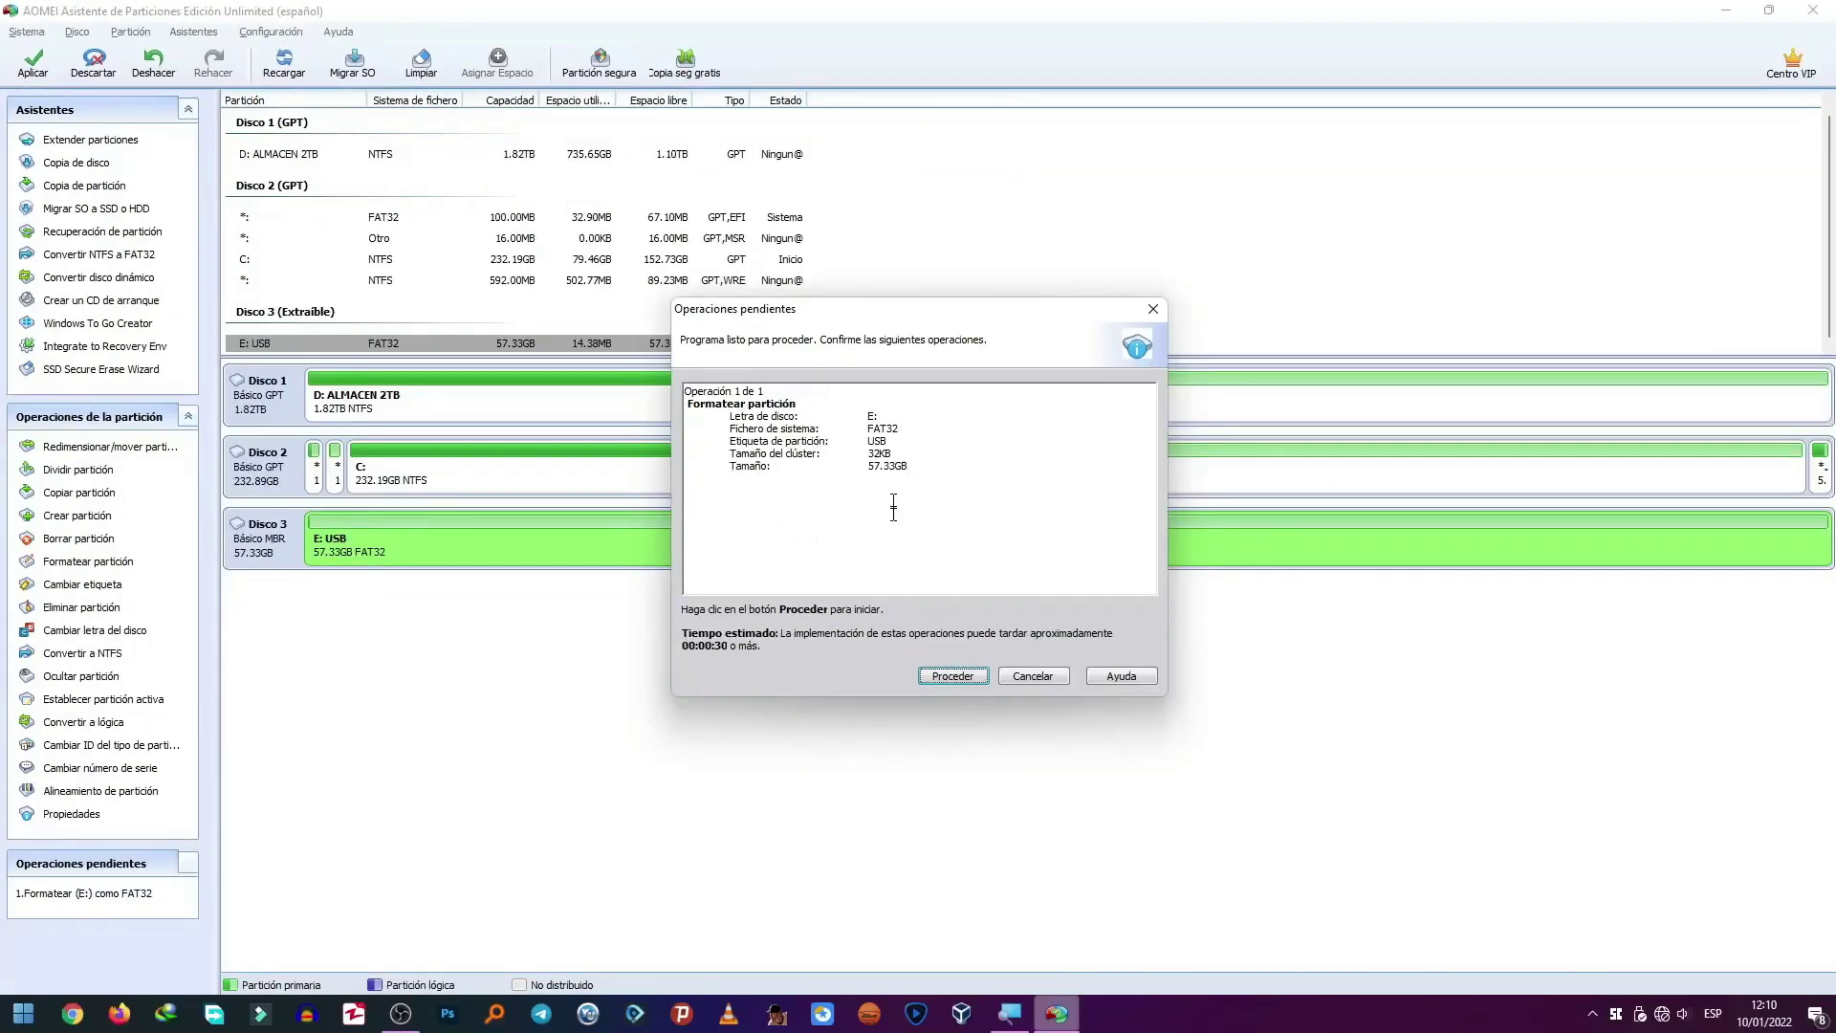
{"action": "left_click", "coordinate": [953, 676]}
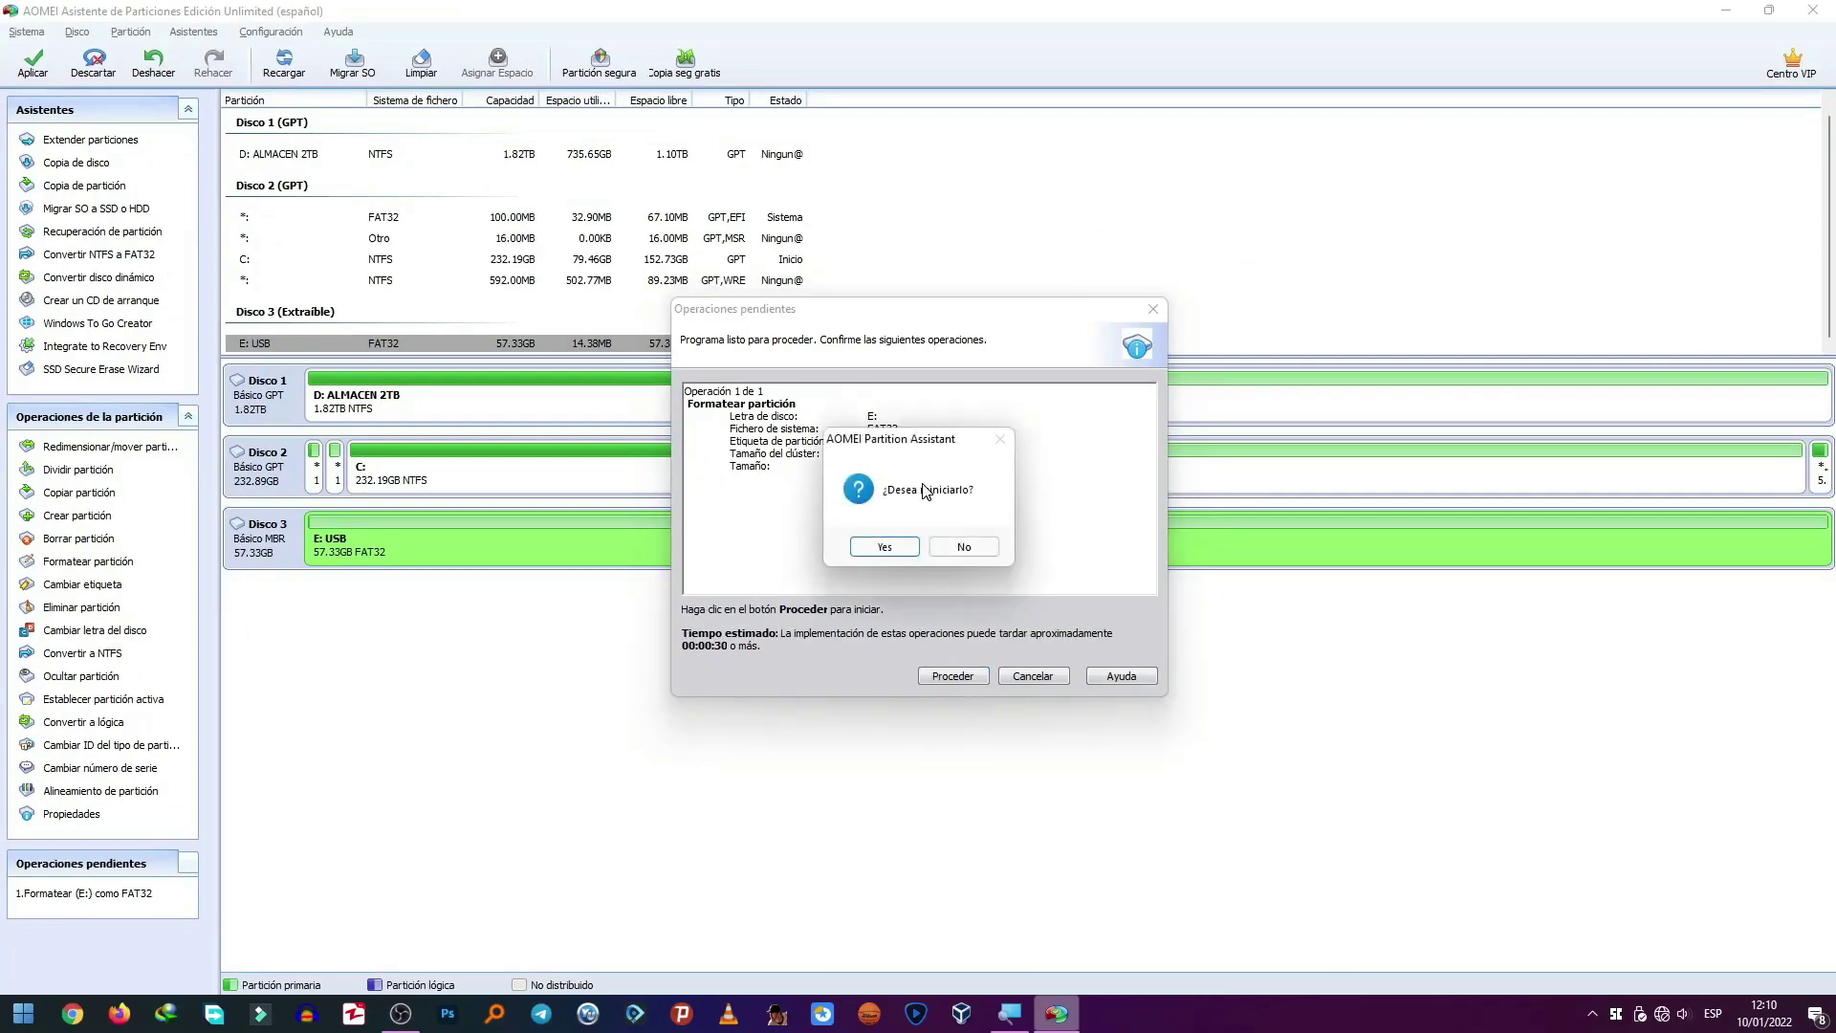
{"action": "left_click", "coordinate": [883, 547]}
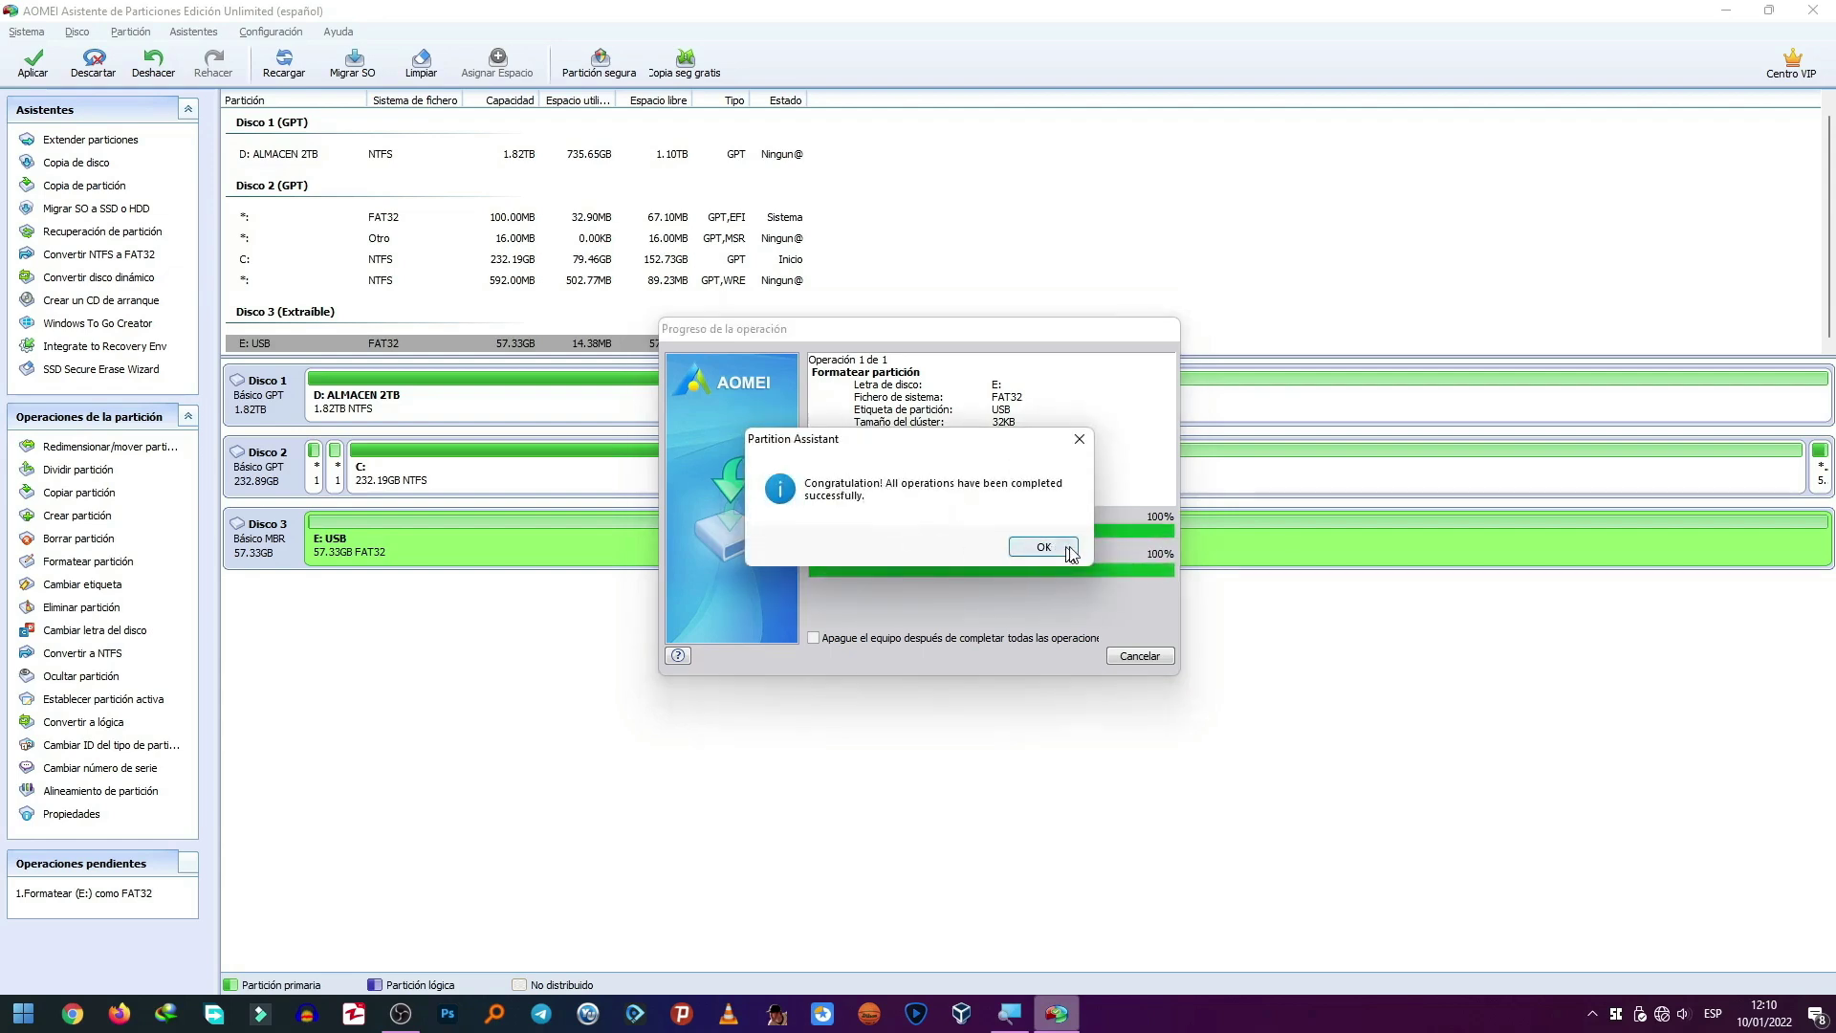
{"action": "left_click", "coordinate": [1045, 548]}
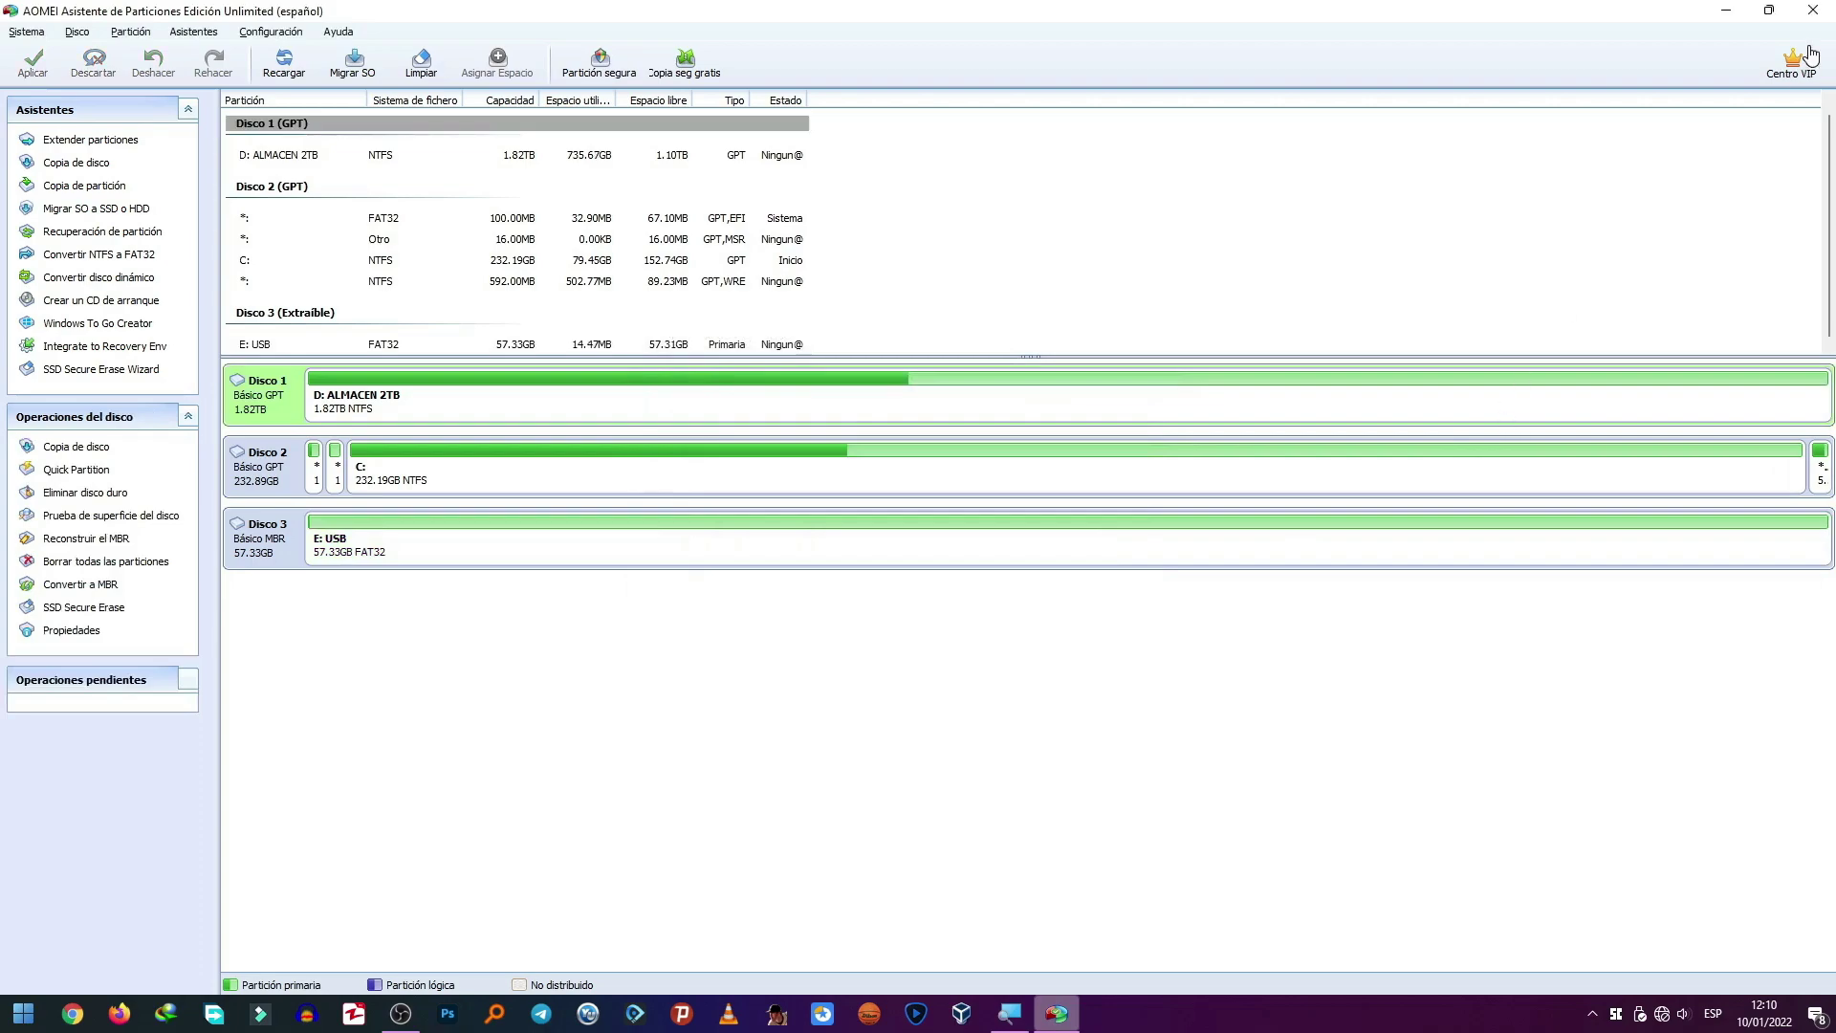
{"action": "left_click", "coordinate": [1814, 11]}
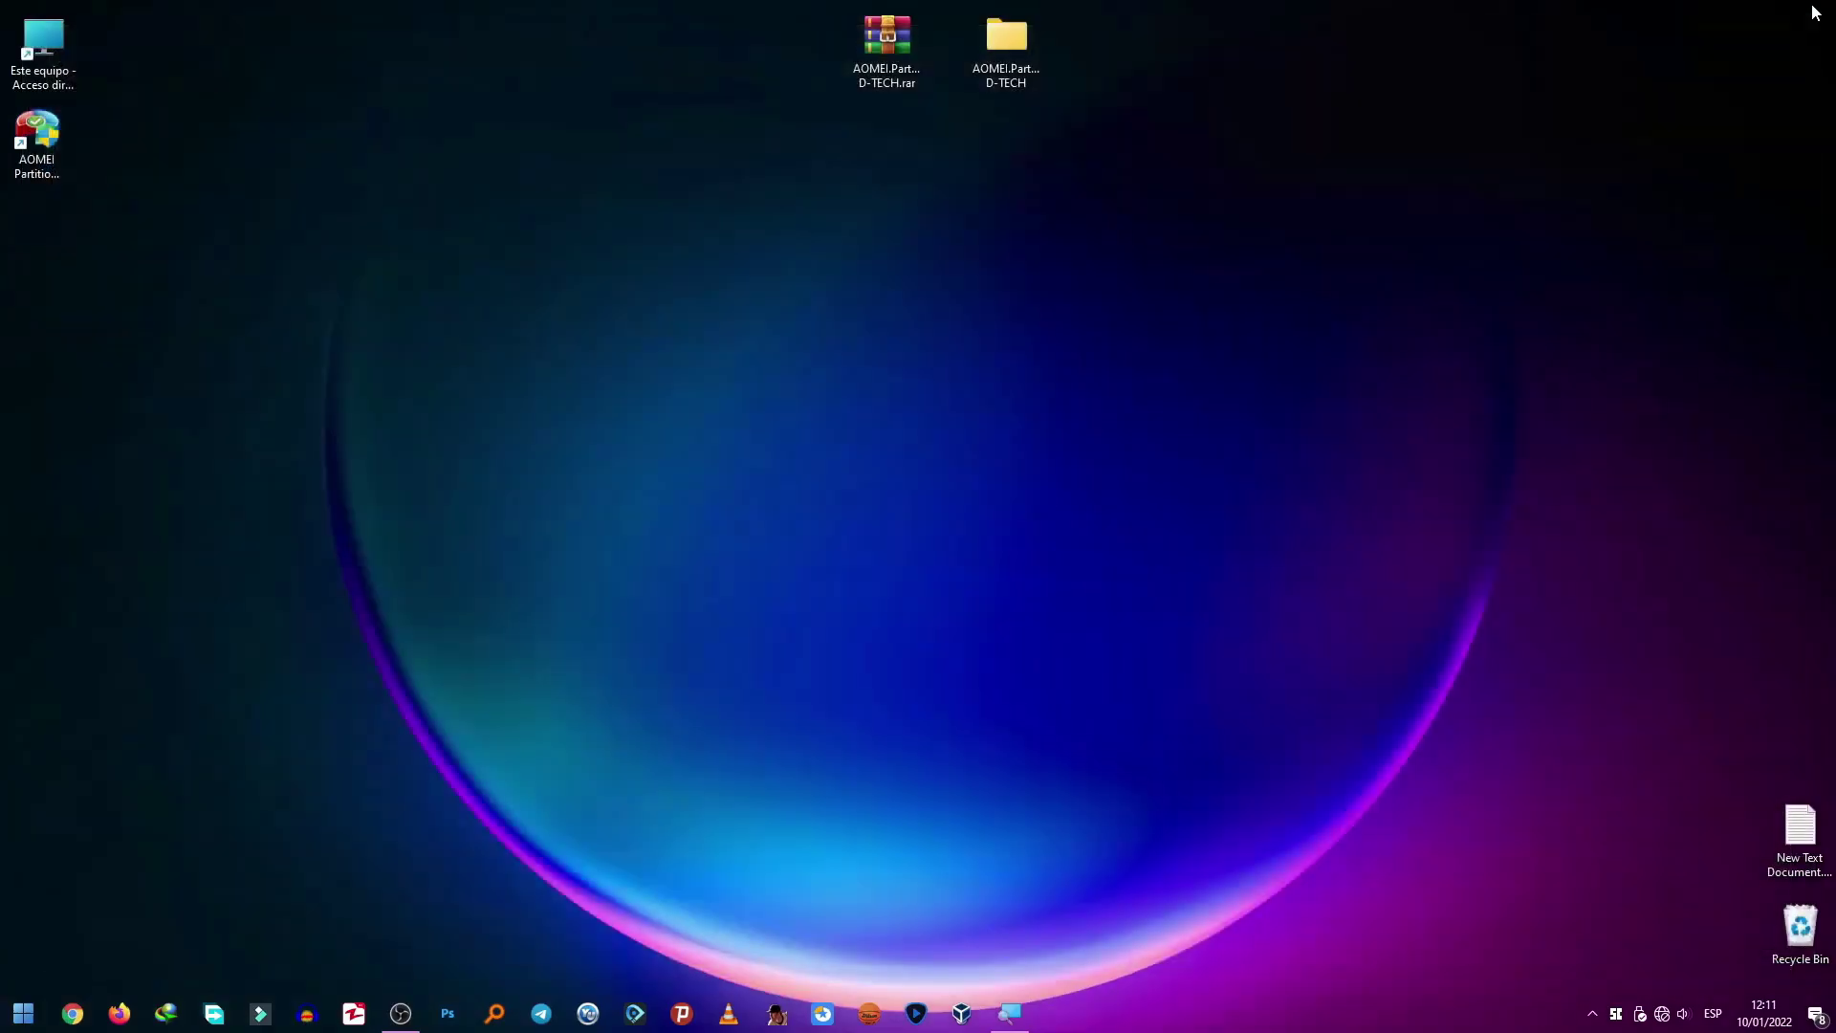
- Check the properties of the reformatted USB (E:) drive in File Explorer, and close the properties and the window
{"action": "double_click", "coordinate": [52, 40]}
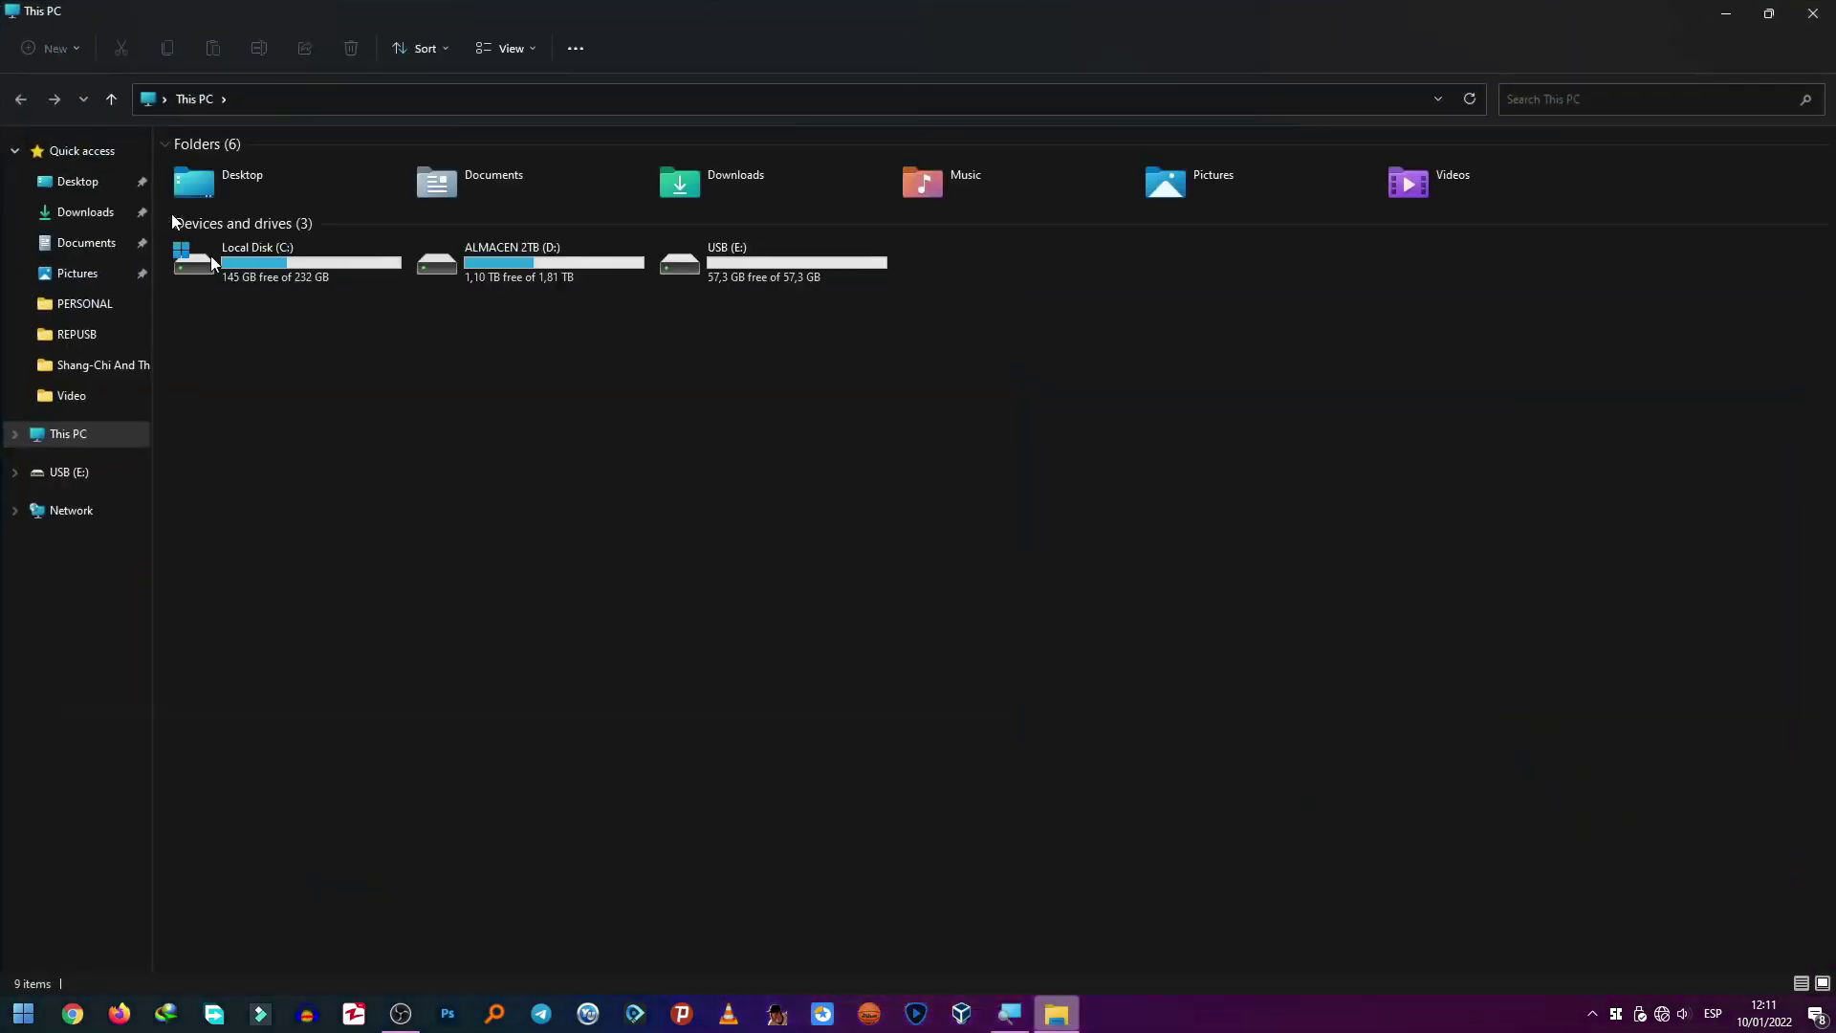
{"action": "left_click", "coordinate": [771, 272]}
{"action": "right_click", "coordinate": [764, 265]}
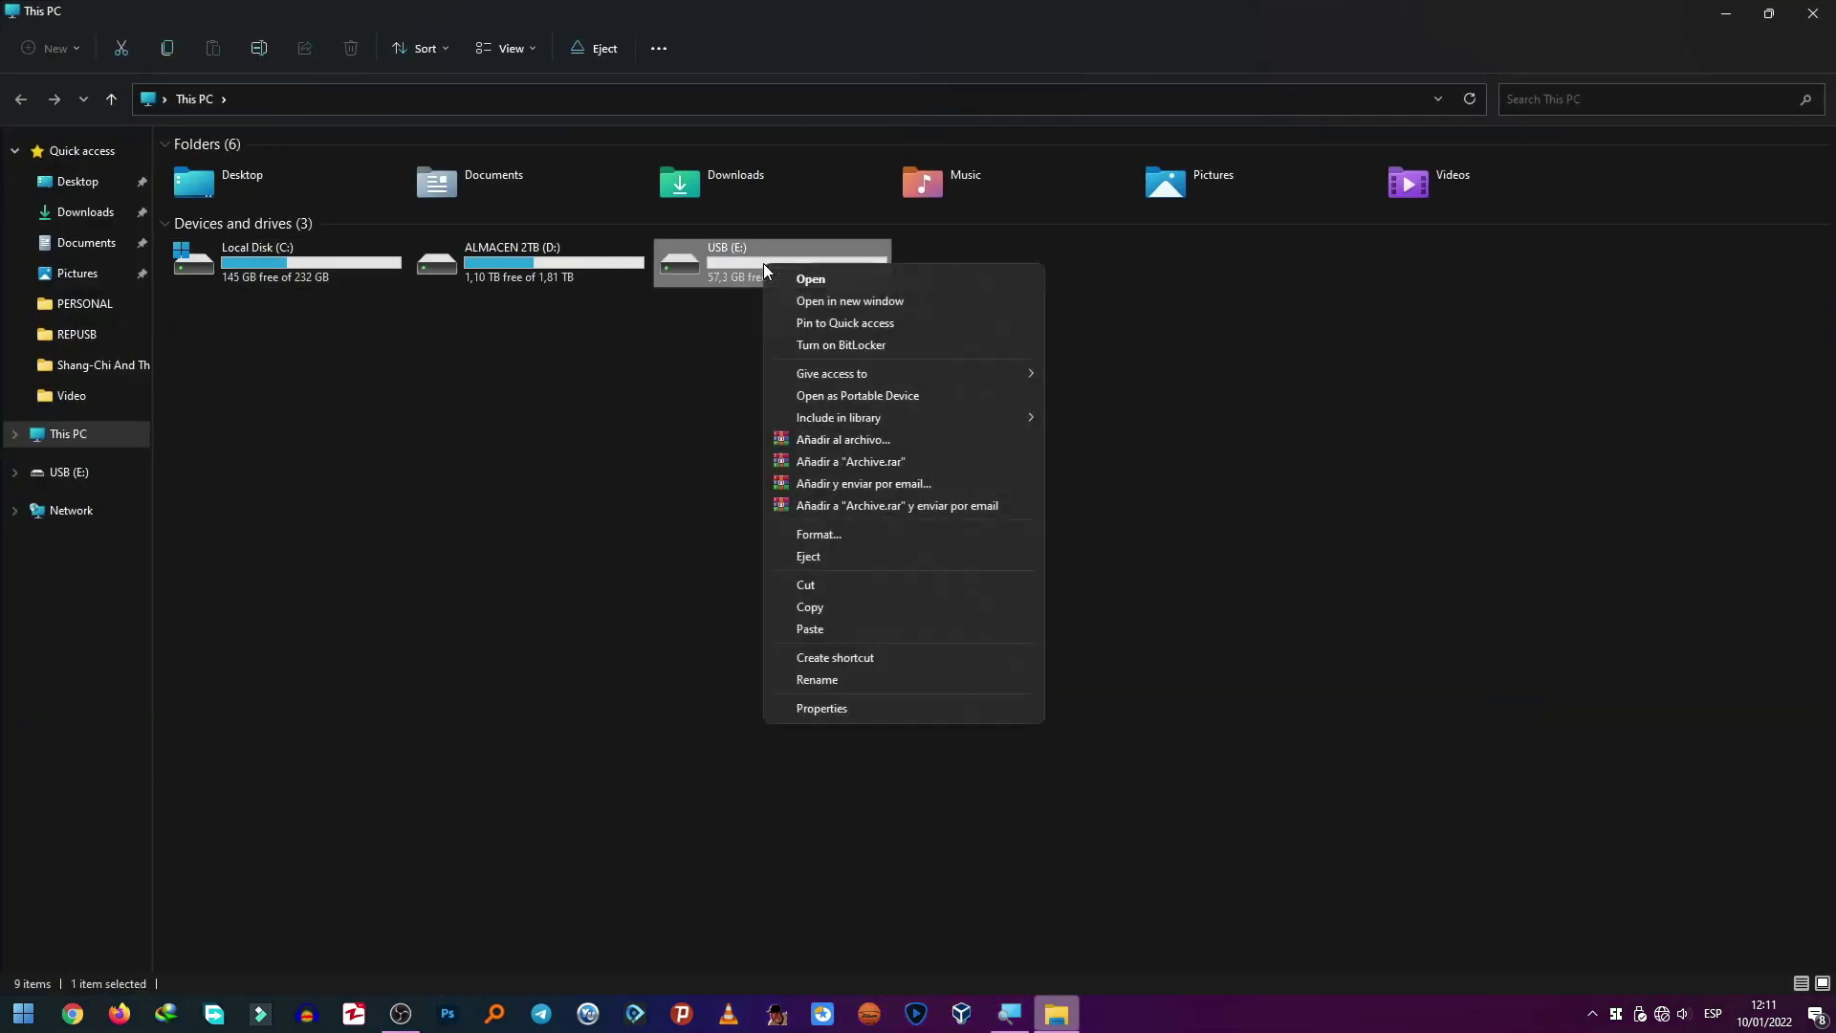
{"action": "left_click", "coordinate": [822, 708]}
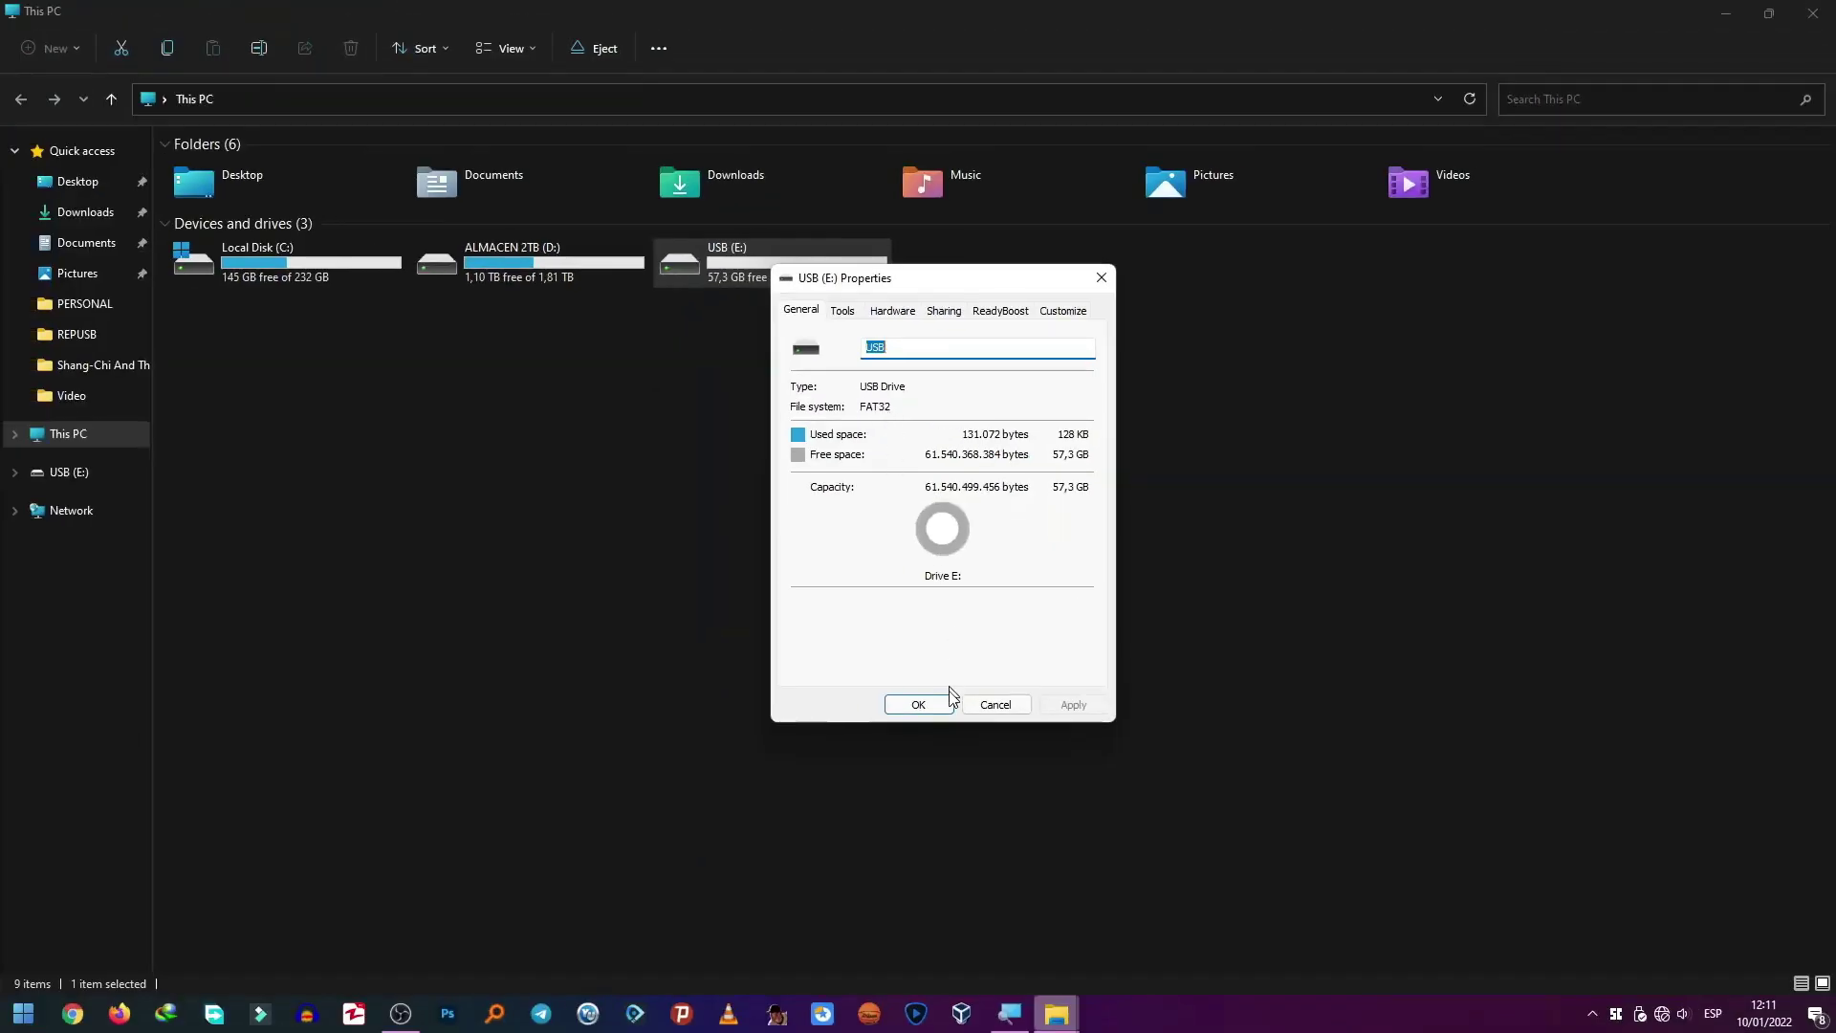
{"action": "left_click", "coordinate": [920, 704]}
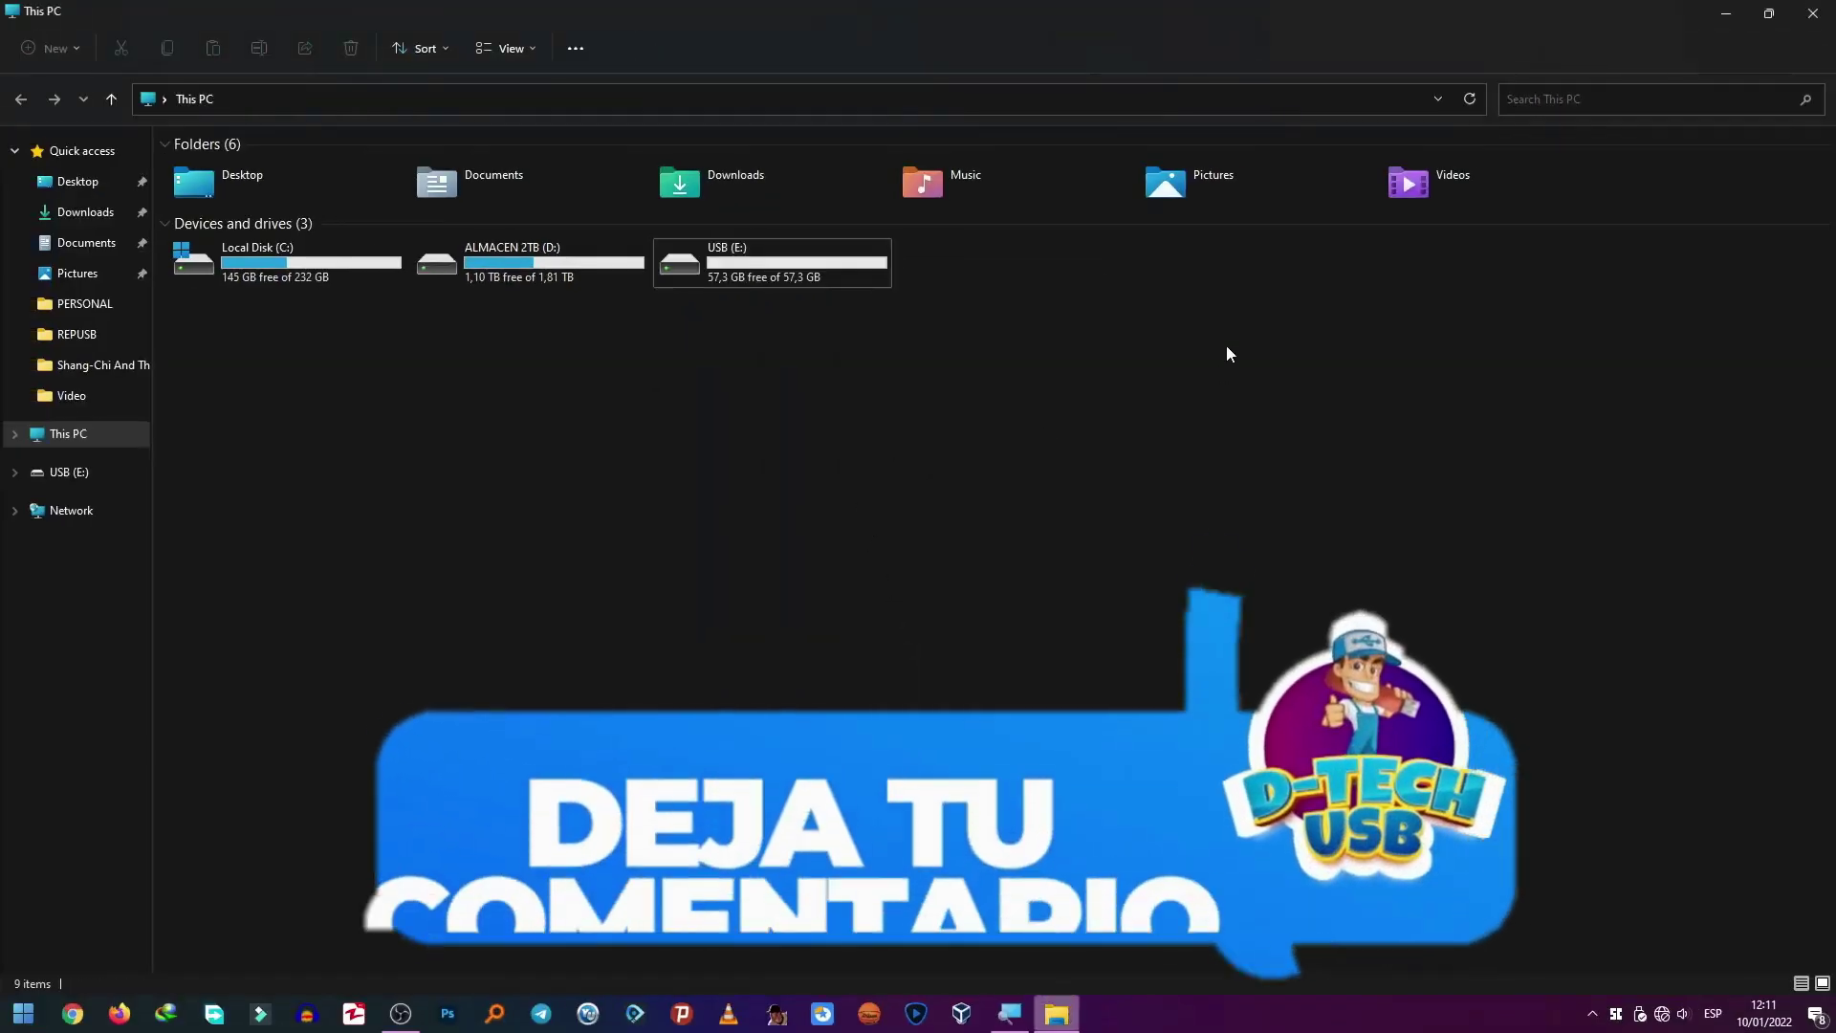
{"action": "left_click", "coordinate": [1813, 13]}
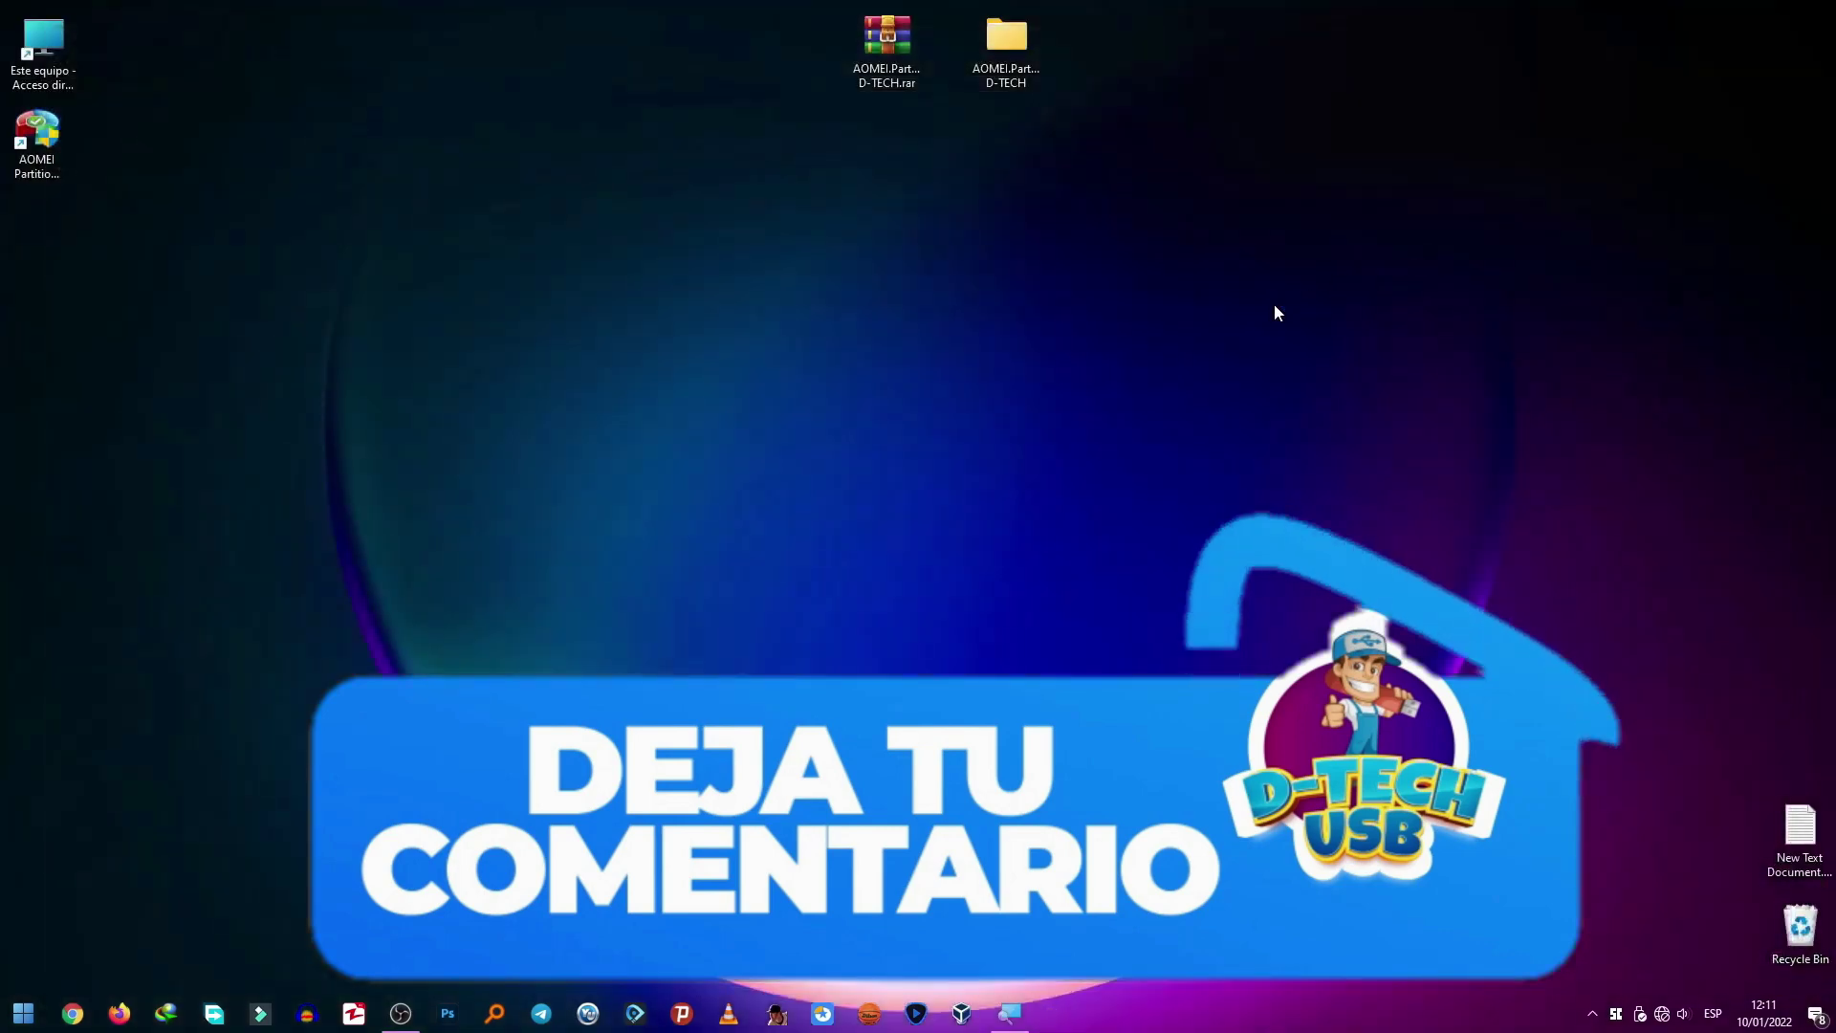